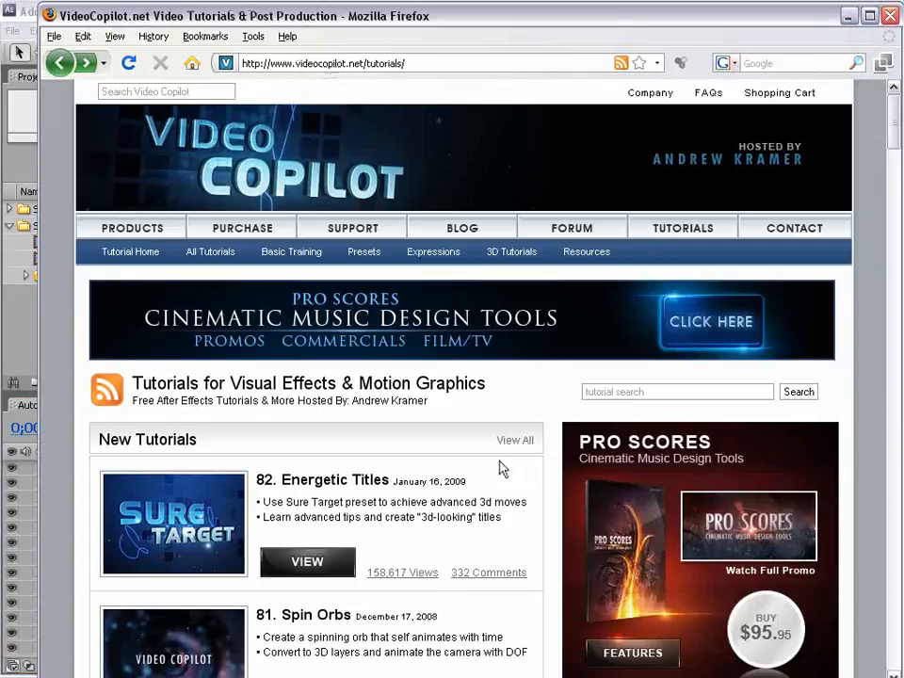
Step: Open the Presets page on the Video Copilot site, look through the preset list, and put the browser away
click(363, 252)
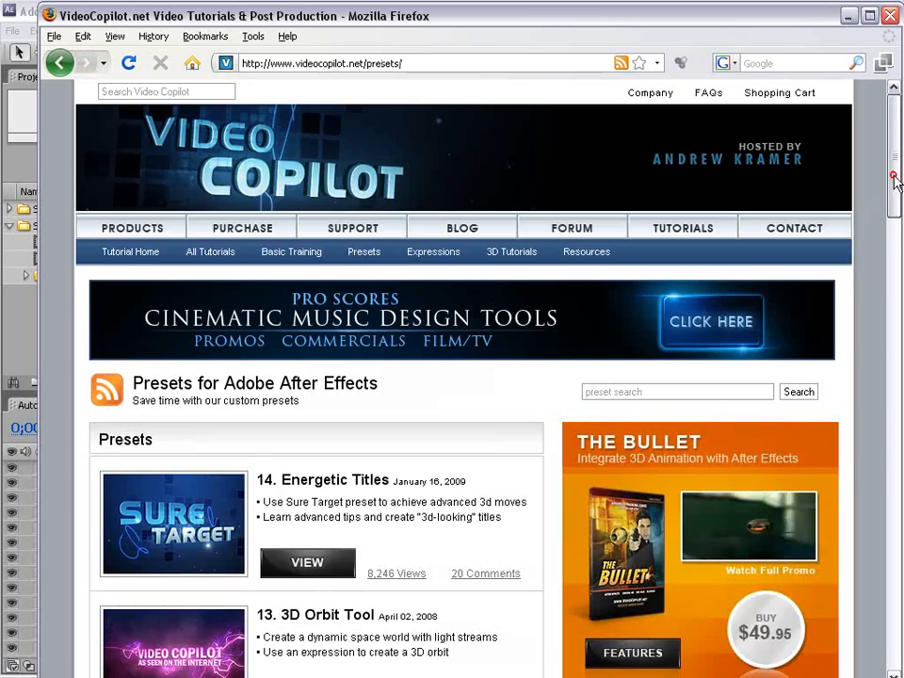
drag(894, 178, 900, 589)
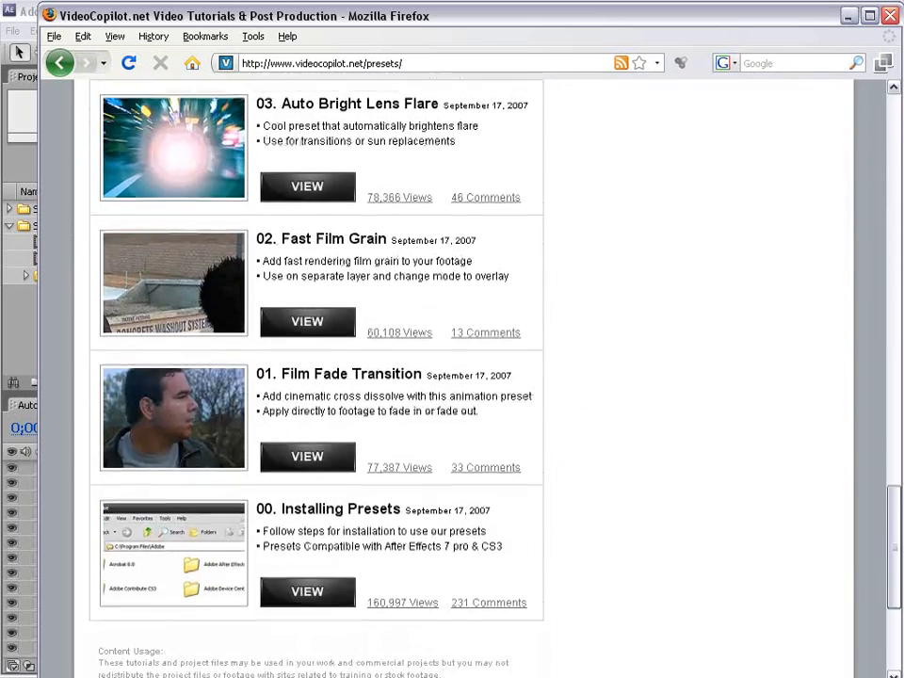
scroll(607, 365, up, 15)
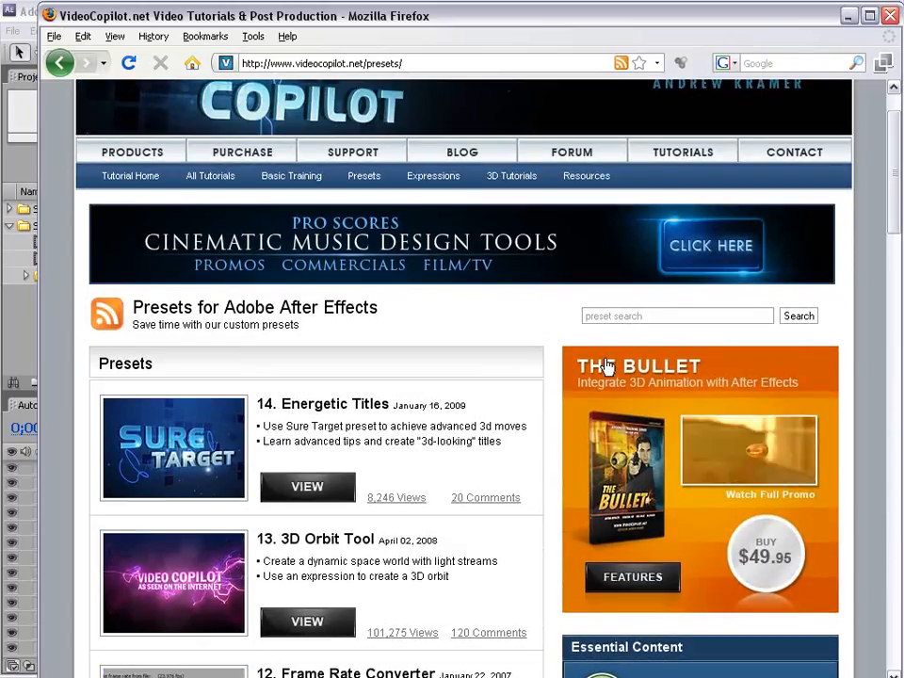
click(850, 16)
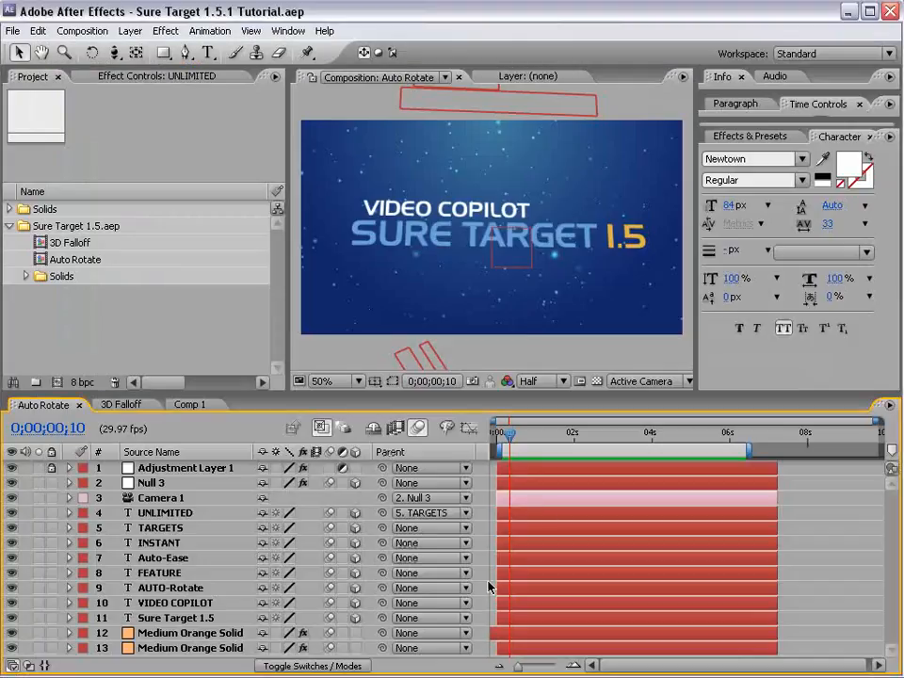
Step: Look at the English version's Video Copilot folder and the After Effects CS3 Presets folder, and return to After Effects
key(alt+Tab)
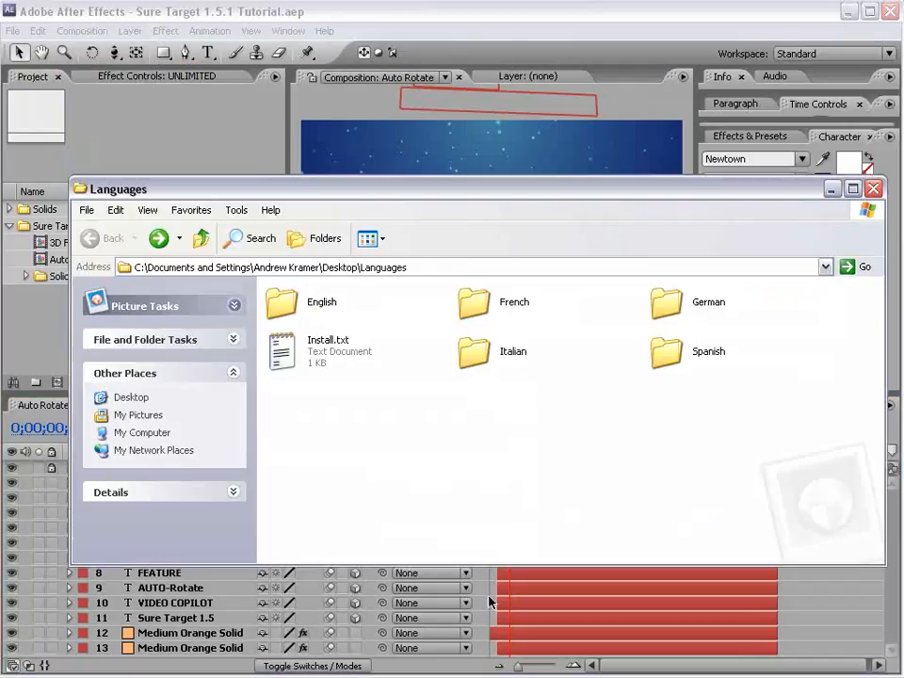
click(297, 299)
double_click(288, 305)
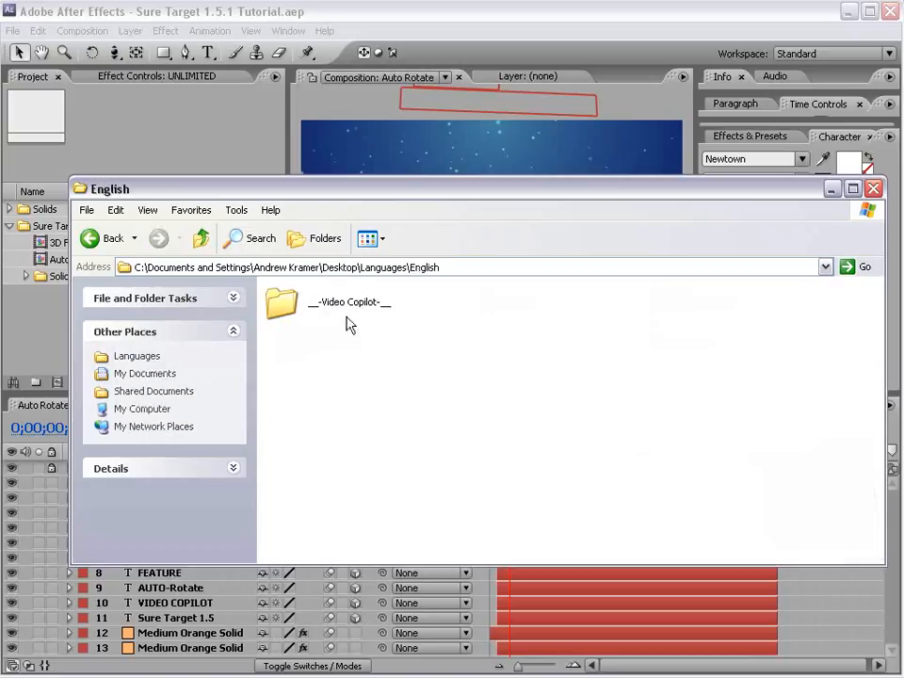
key(alt+Tab)
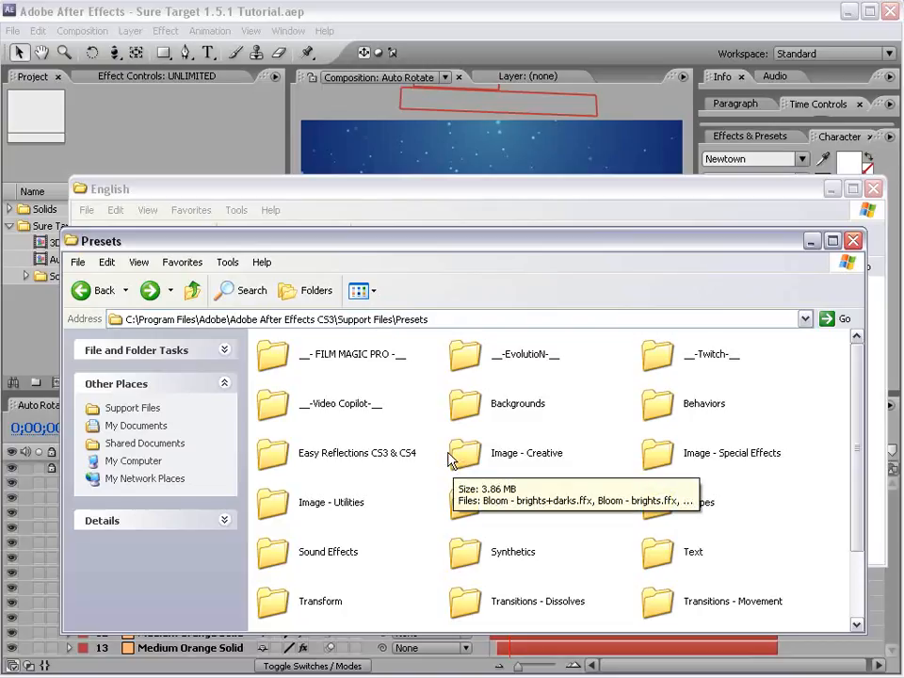
key(alt+Tab)
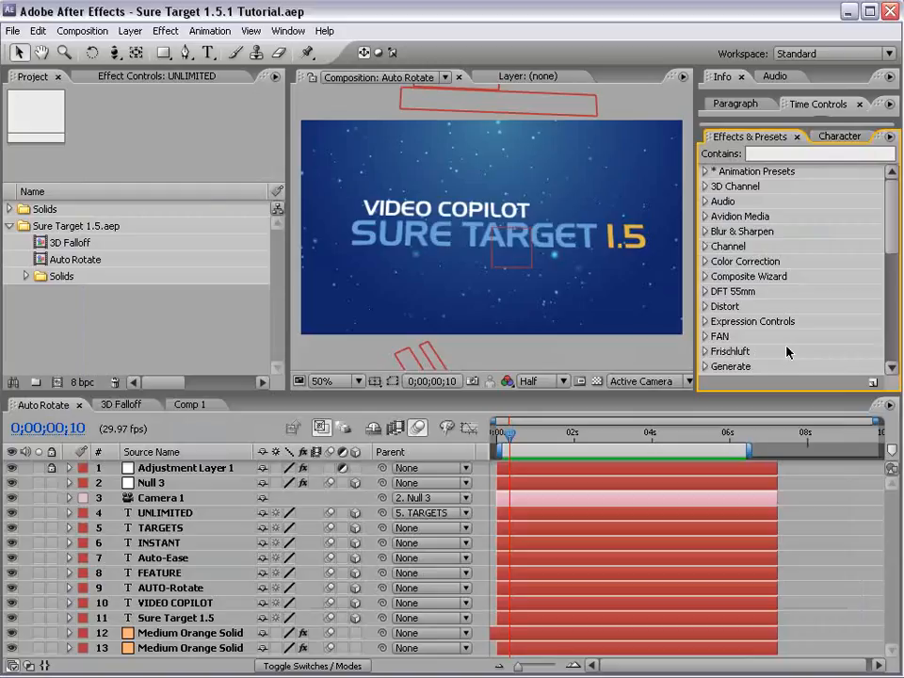
Step: Expand the animation presets down to the contents of the Video Copilot folder
click(706, 173)
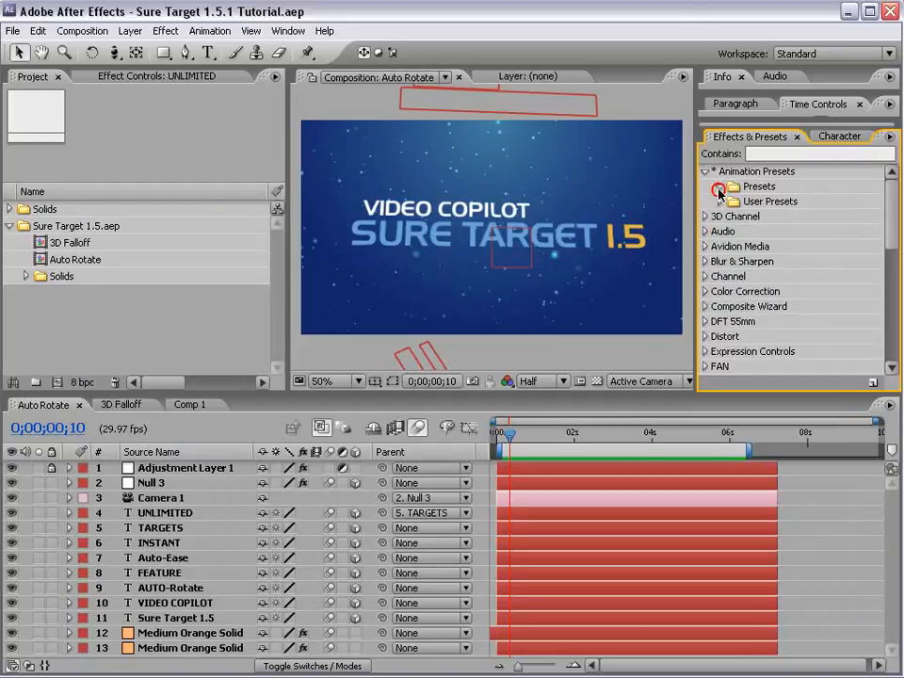
click(719, 190)
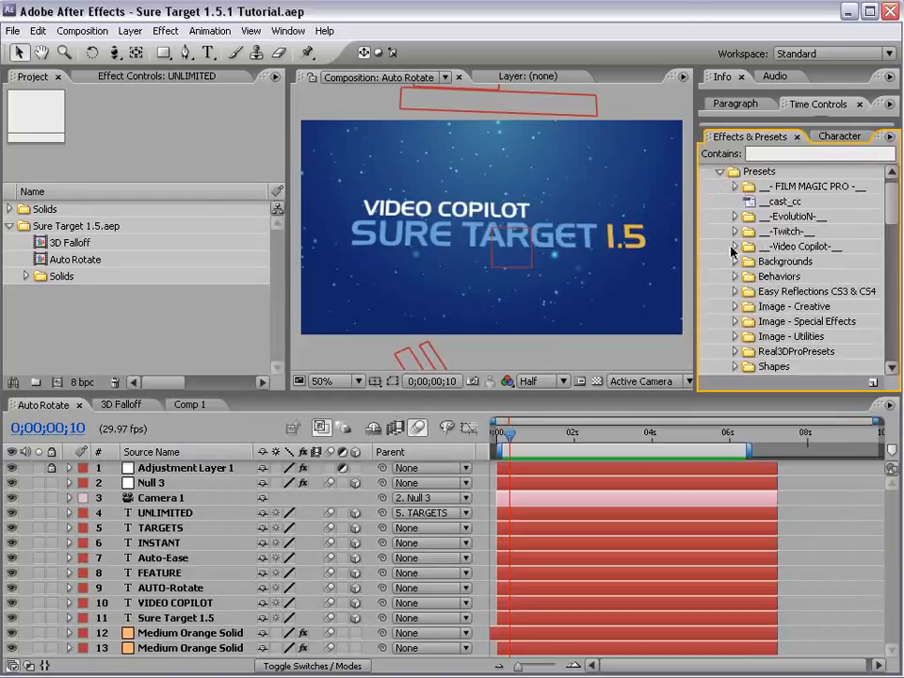
click(733, 247)
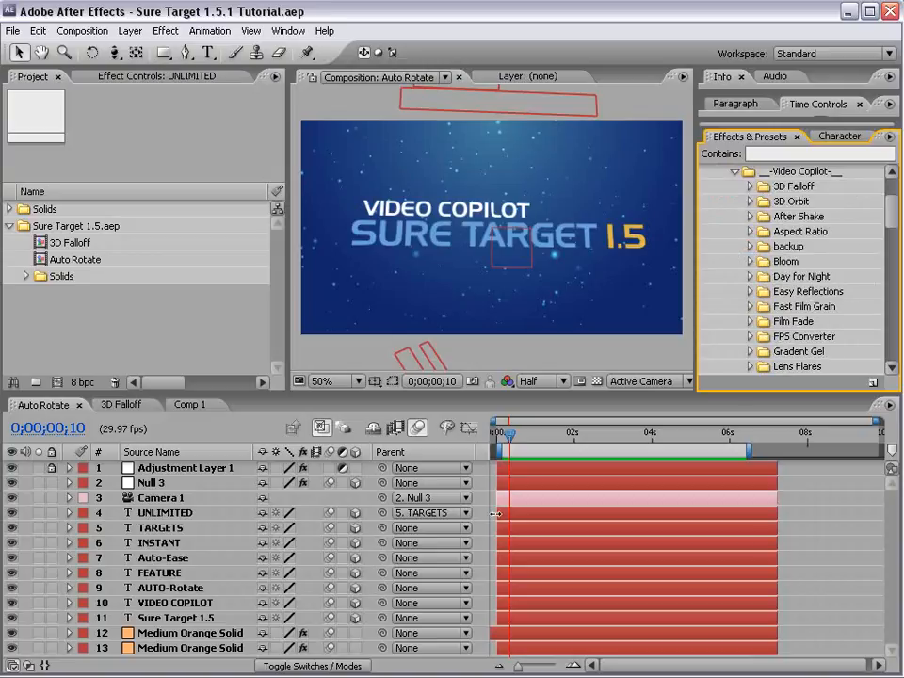
Step: Preview the Auto Rotate composition and scrub to the Auto-Rotate Feature title at about 2 seconds
click(830, 537)
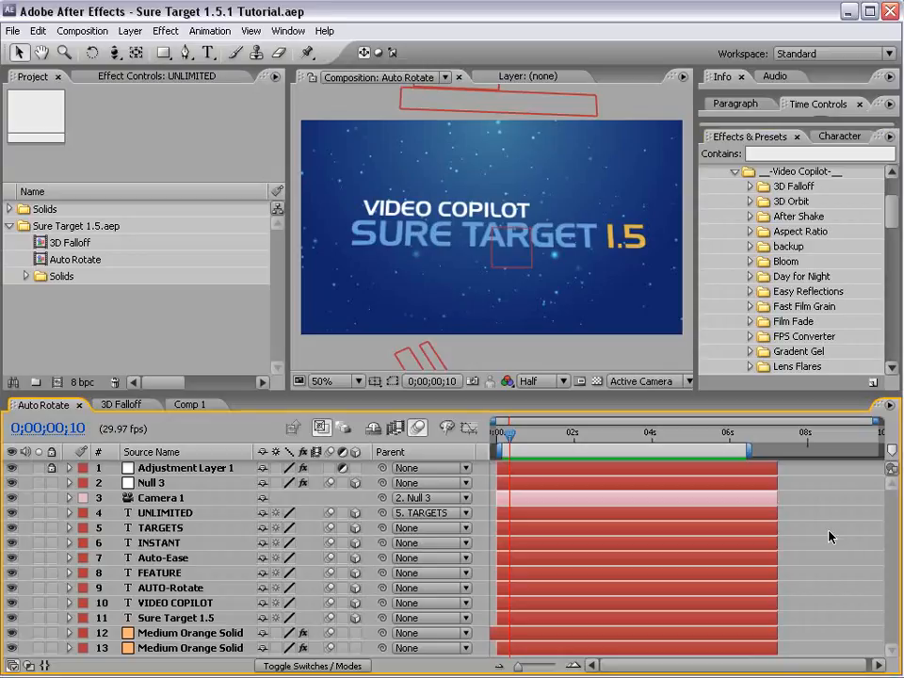
key(KP_0)
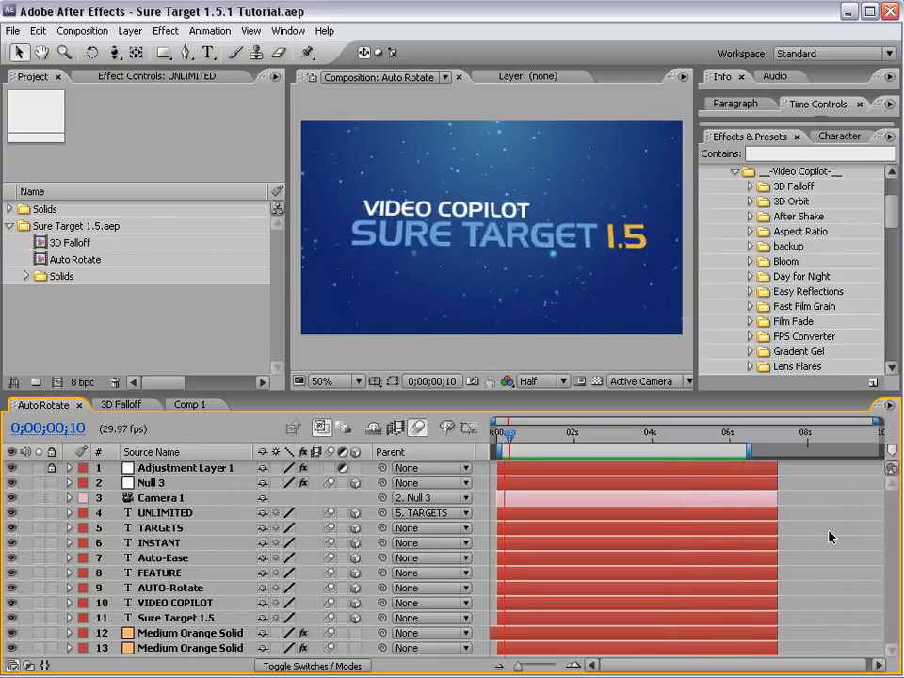
click(514, 436)
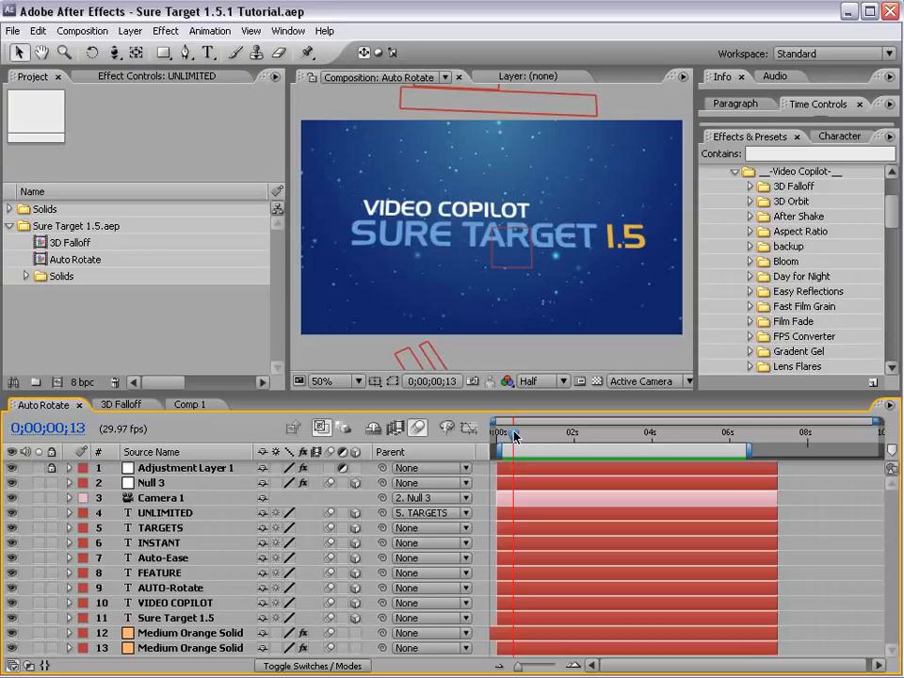
drag(516, 435, 578, 455)
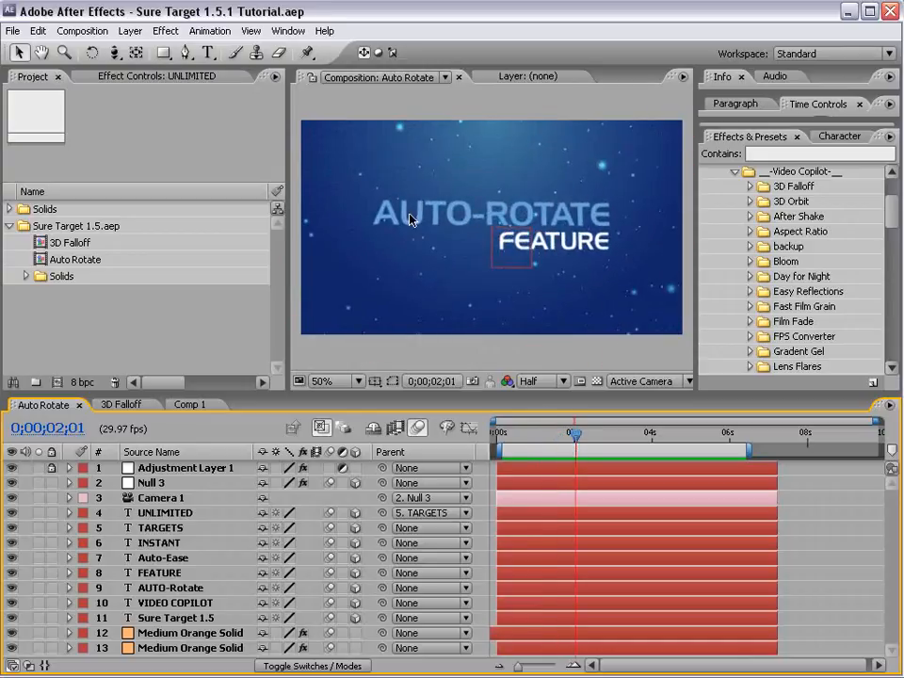
Step: Reveal Null 3's animated properties and scrub along the SureTarget slider keyframes around 2 seconds
click(162, 484)
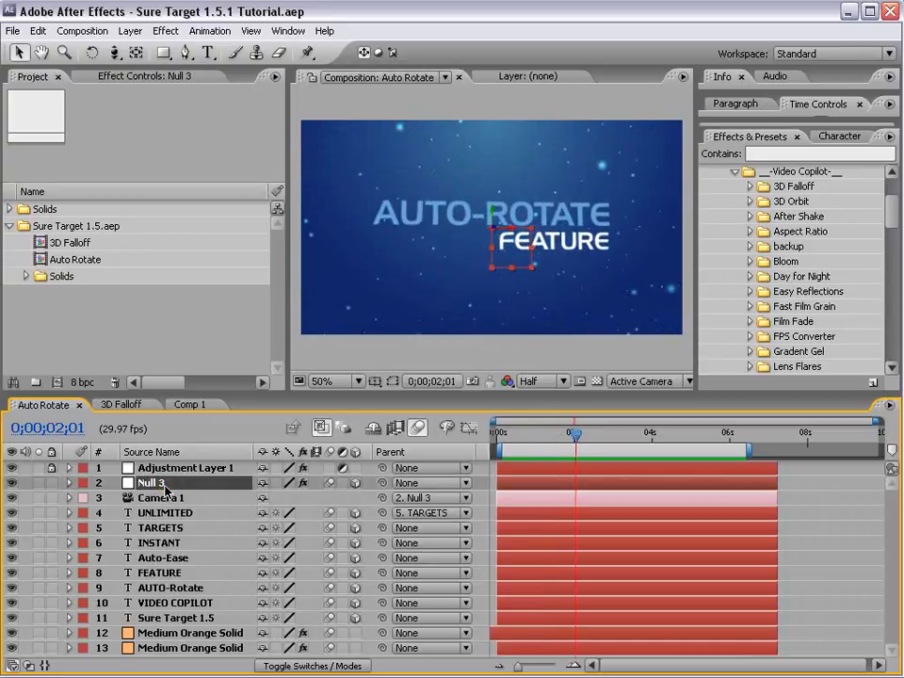
key(u)
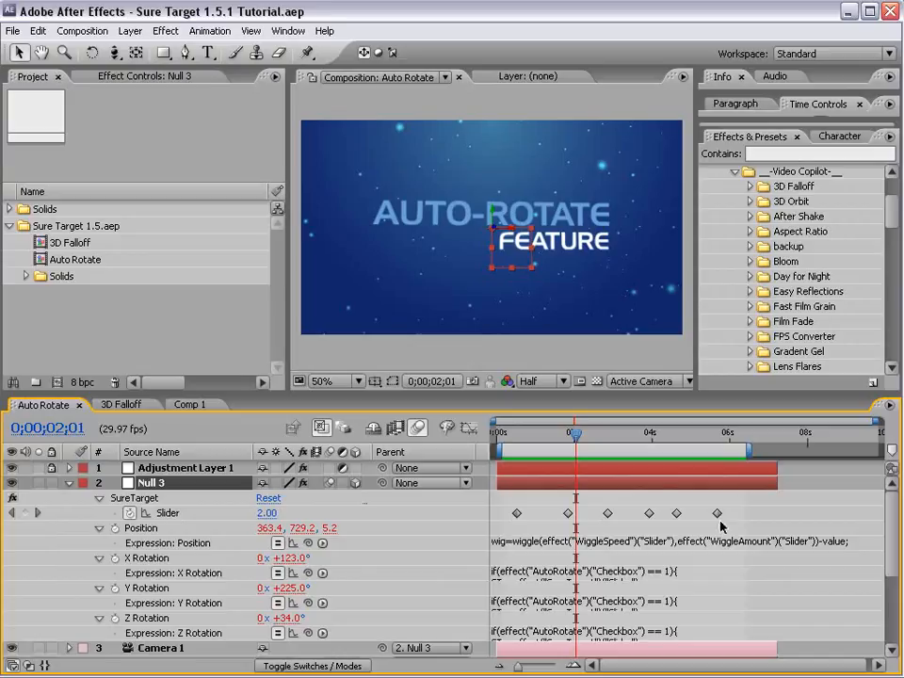
drag(560, 434, 600, 473)
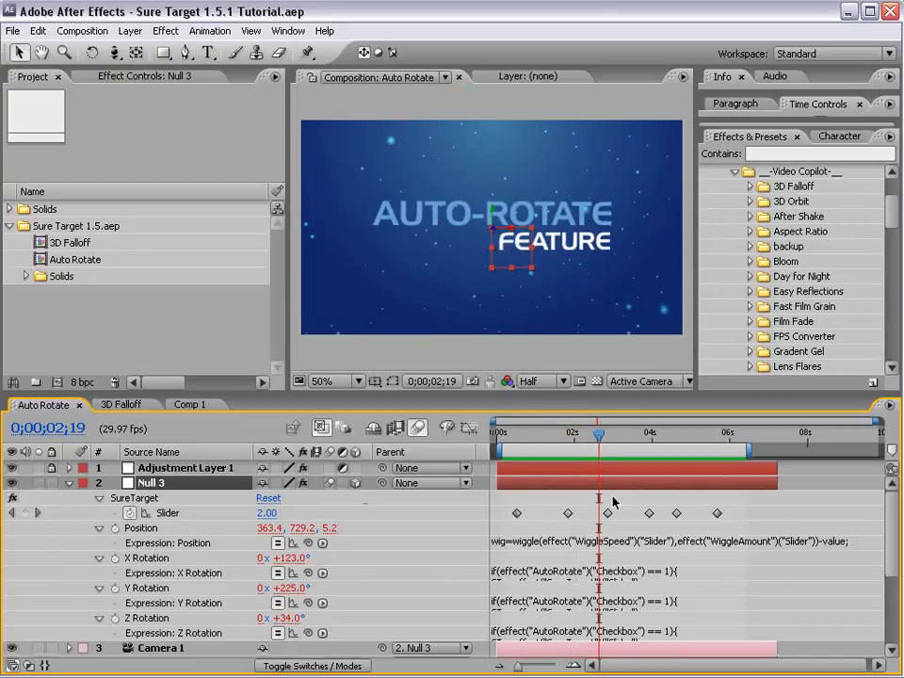
click(613, 499)
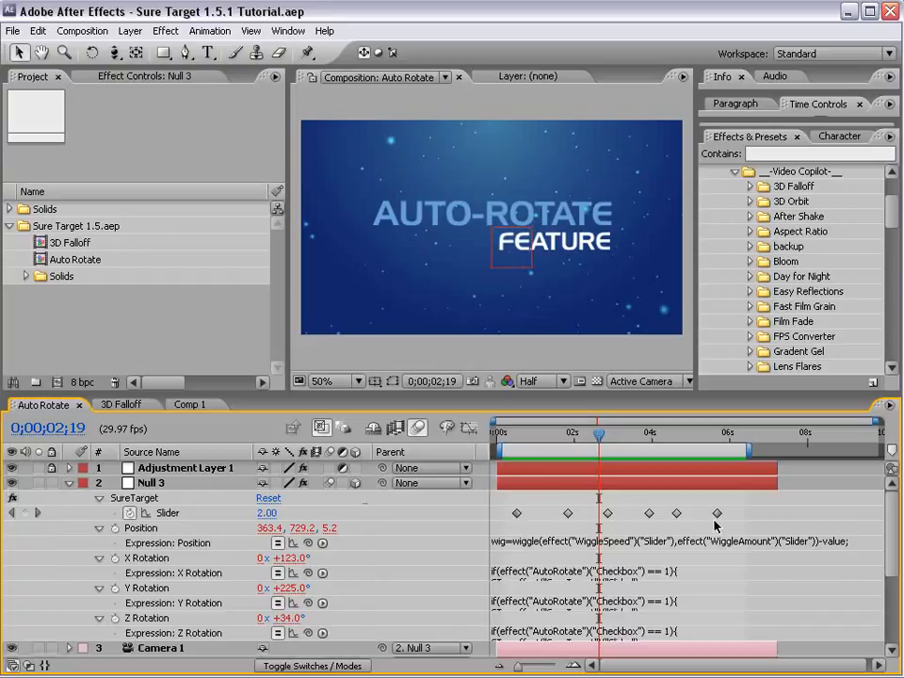
click(576, 485)
drag(557, 436, 572, 434)
Step: Examine Null 3's effect controls, including EaseTargets, AutoRotate and the T-1 target layer setting
click(108, 76)
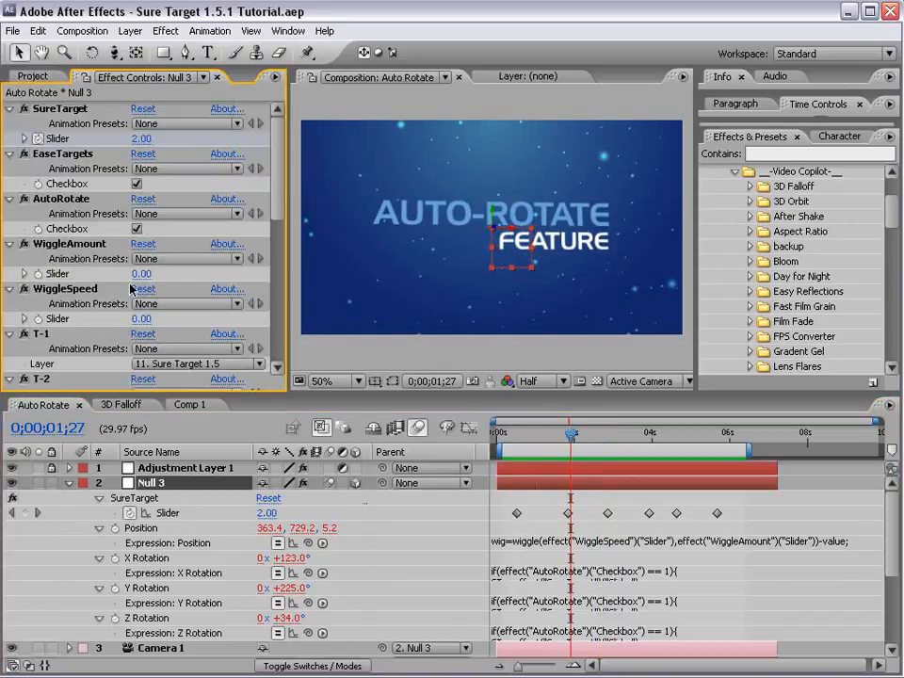
click(65, 154)
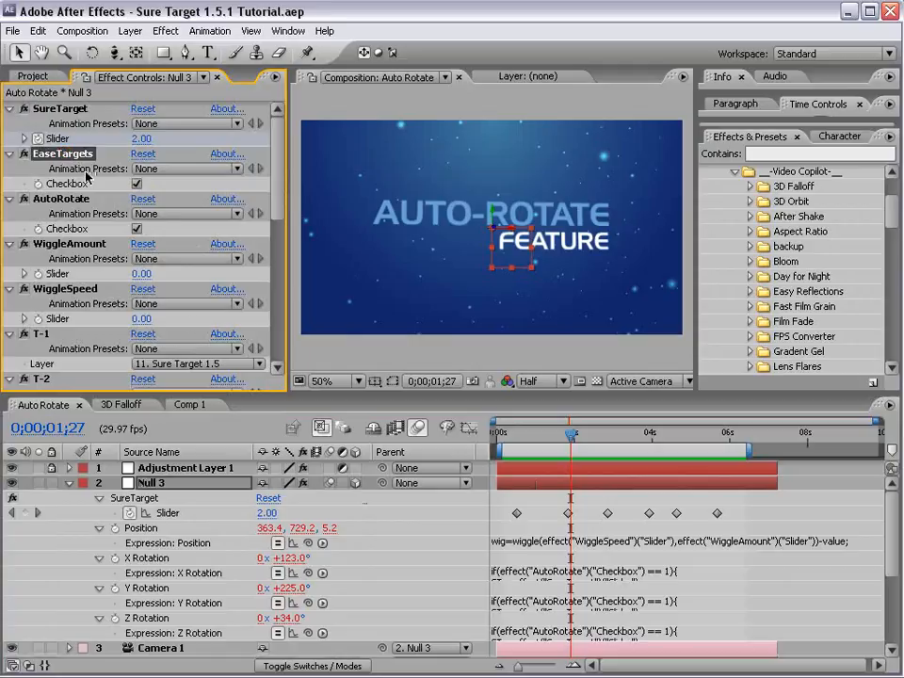
click(64, 200)
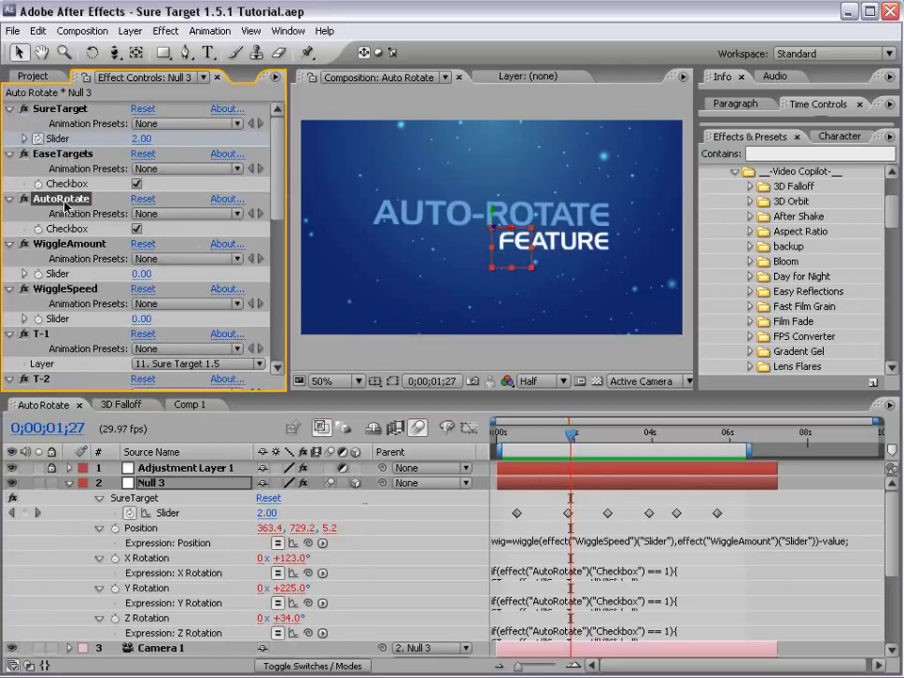
click(43, 334)
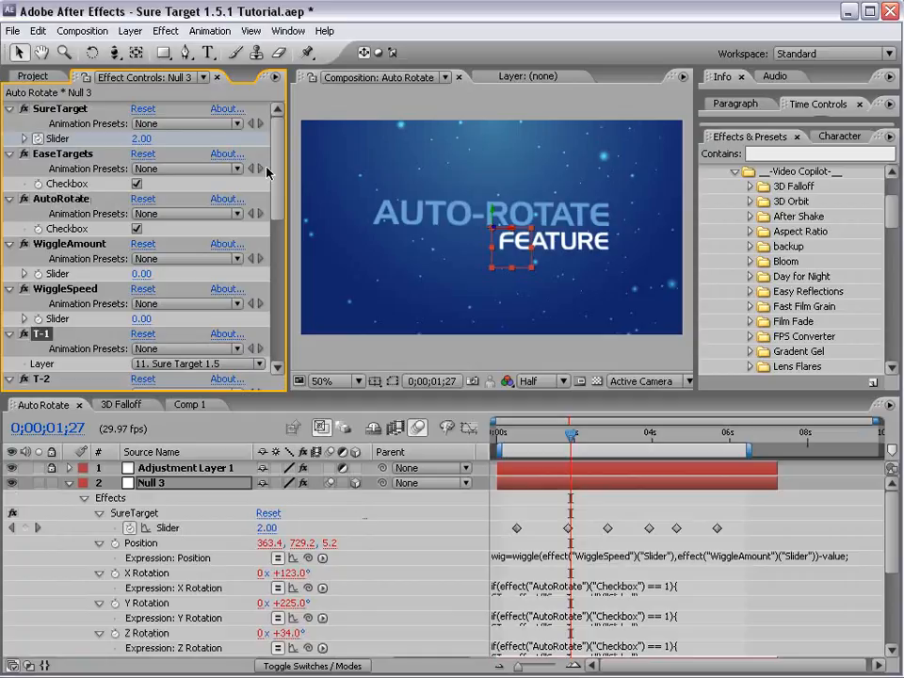
scroll(277, 184, down, 5)
Step: Duplicate Null 3's T-10 layer control to add another target, and collapse the layer's properties
click(47, 356)
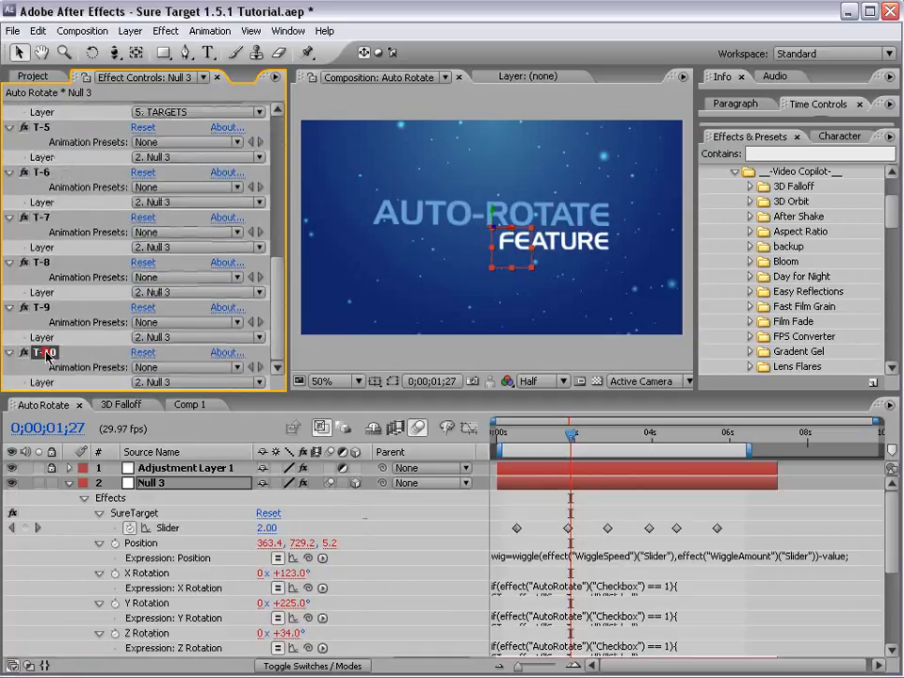
click(38, 30)
click(75, 184)
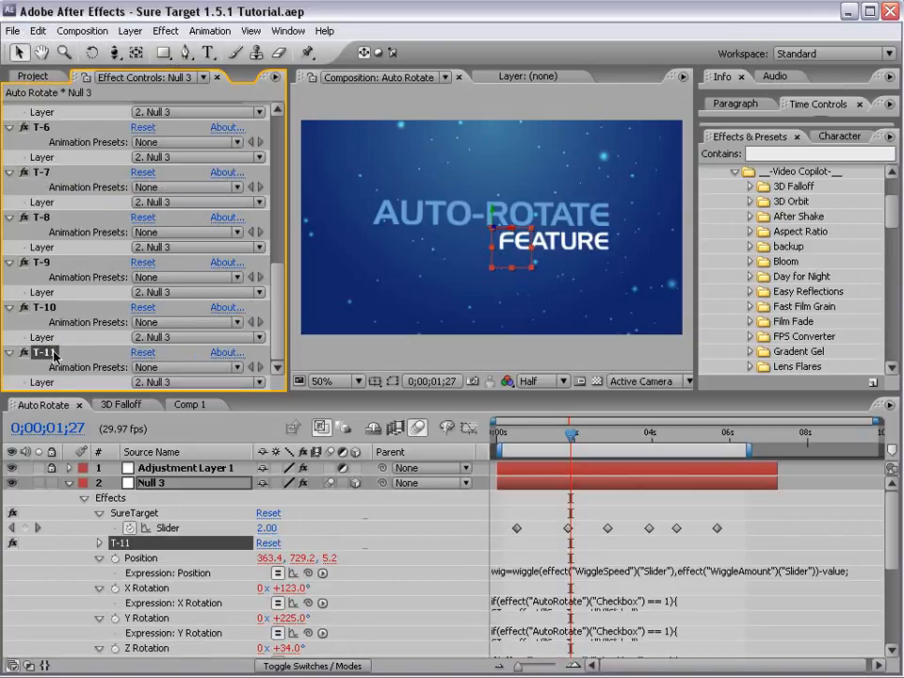
click(67, 483)
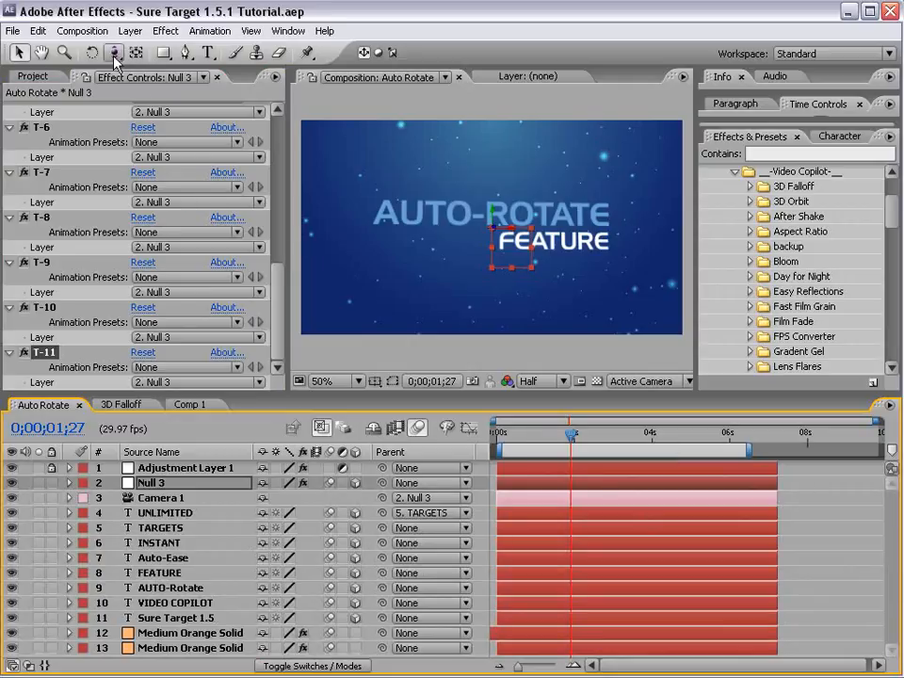
Step: Create a new composition, accepting the offered settings
click(82, 31)
click(93, 53)
click(450, 569)
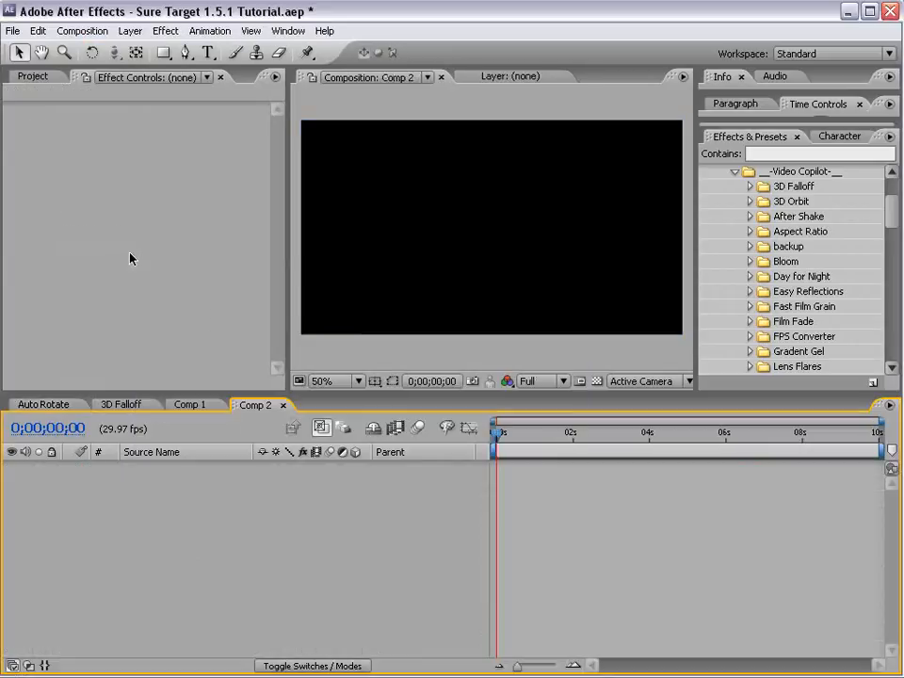
Step: Add the title SURE TARGET near the centre of the frame and make it a 3D layer
click(205, 53)
click(400, 224)
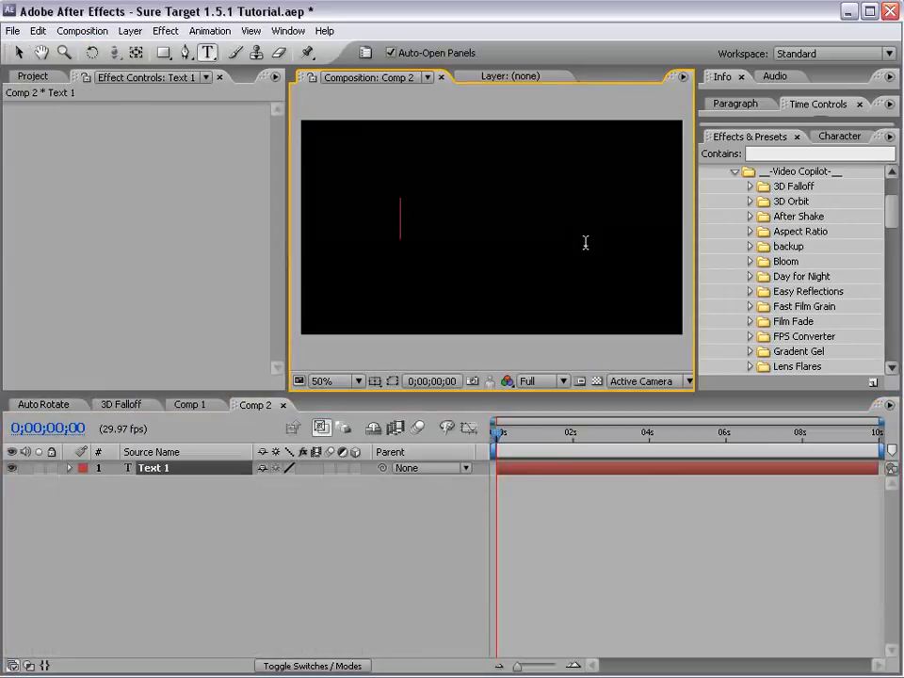
text(SURE TARGET)
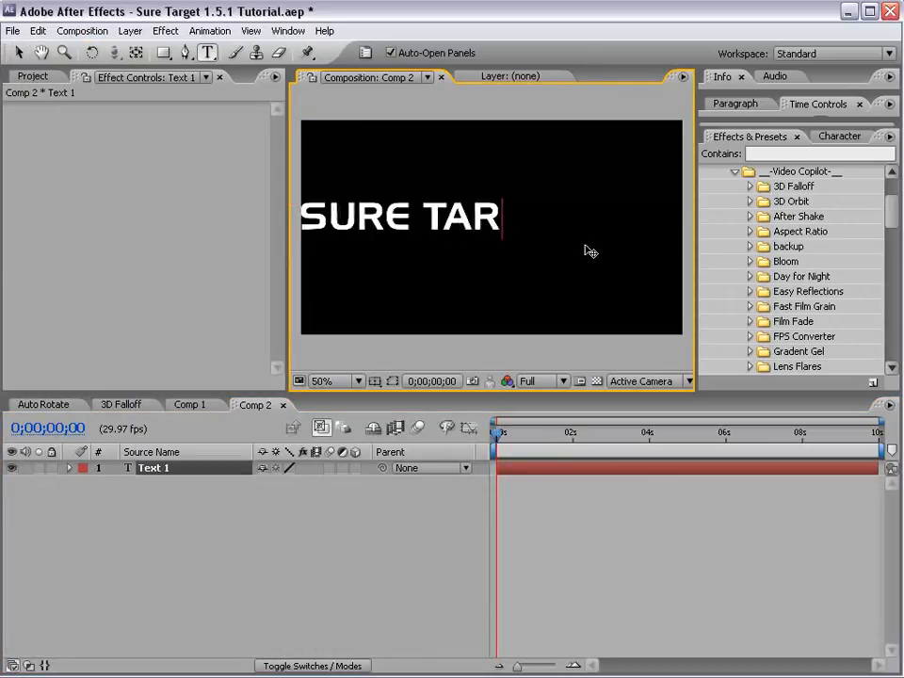
click(18, 52)
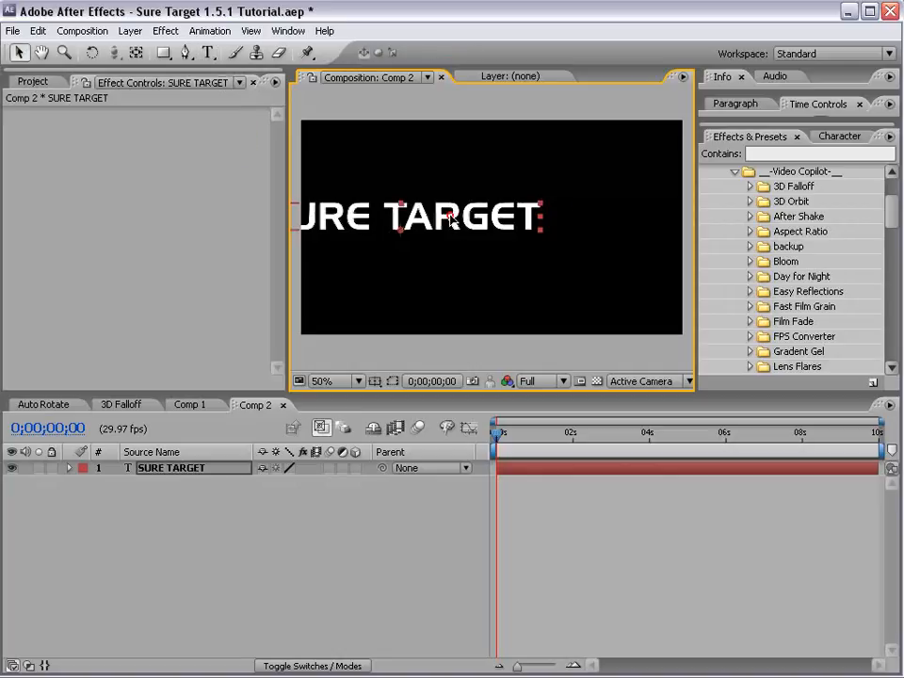
drag(454, 221, 532, 232)
click(419, 589)
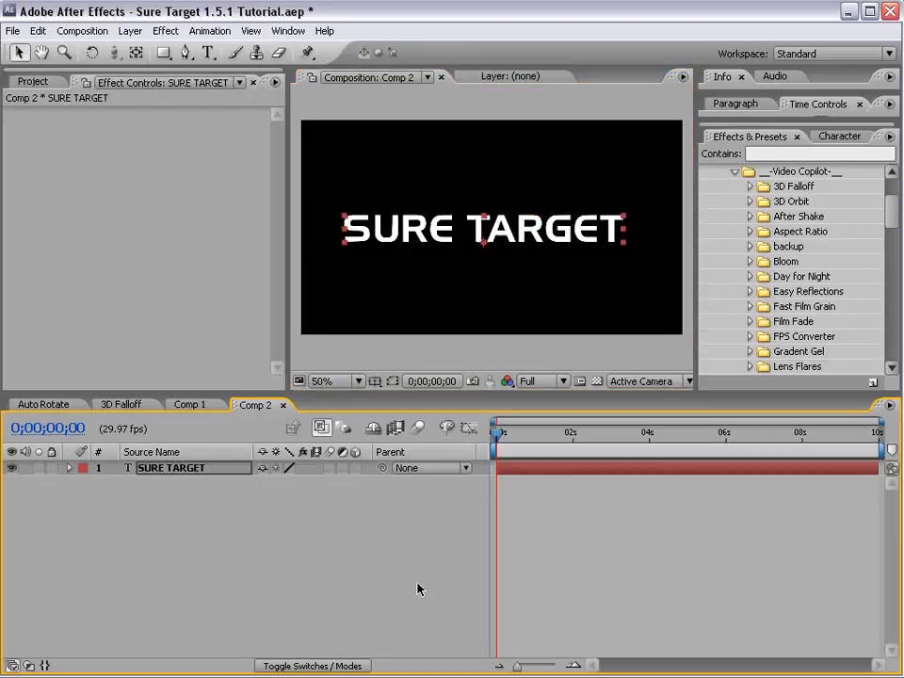
click(355, 469)
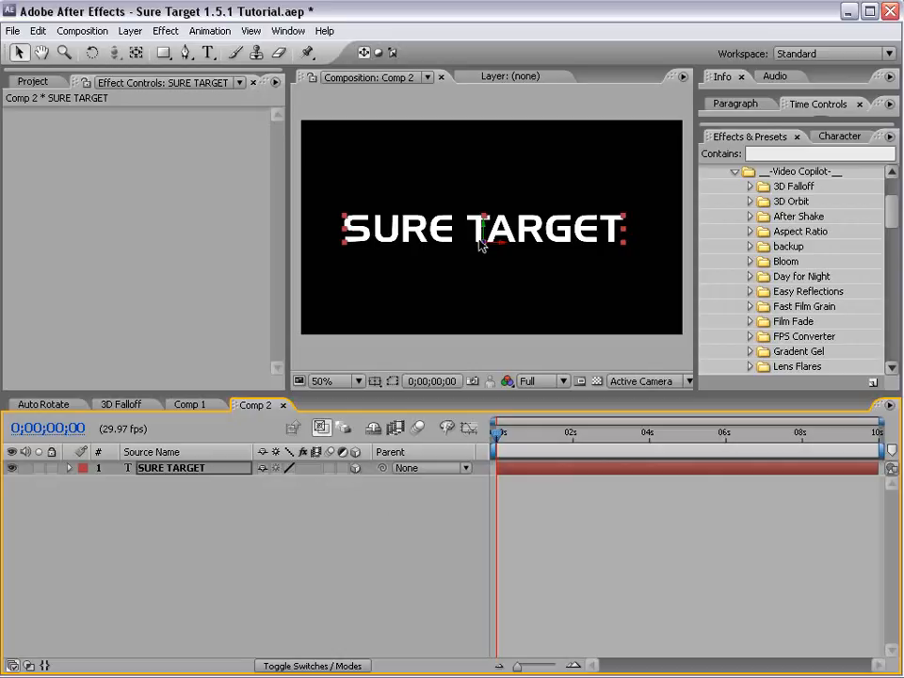
Step: Duplicate the SURE TARGET title, place the copy below the original, and change its text to AUTO ROTATE
click(379, 218)
key(ctrl+d)
drag(484, 229, 491, 307)
double_click(489, 309)
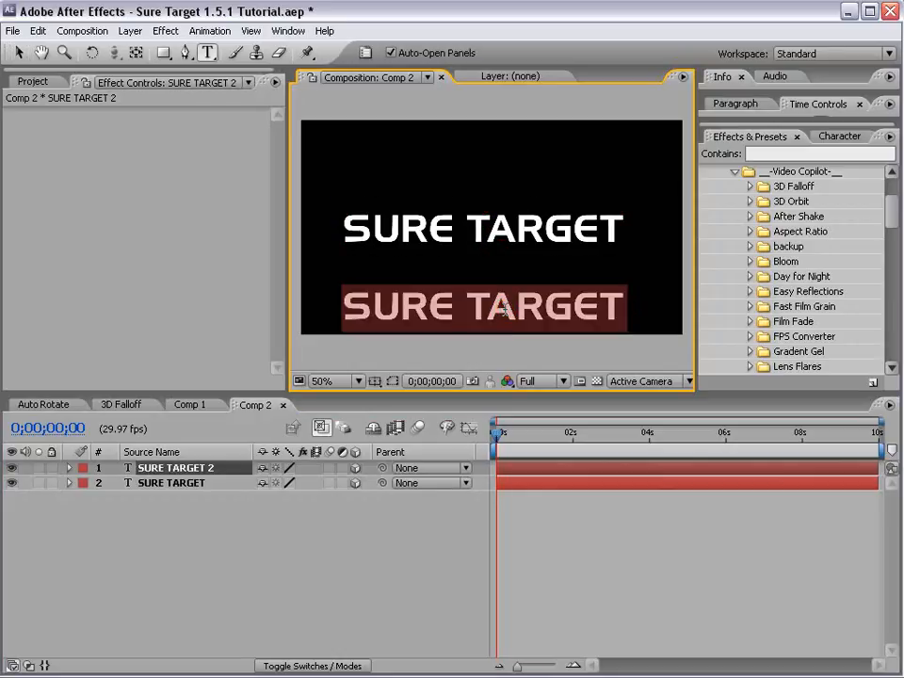
text(AUTO ROTATE)
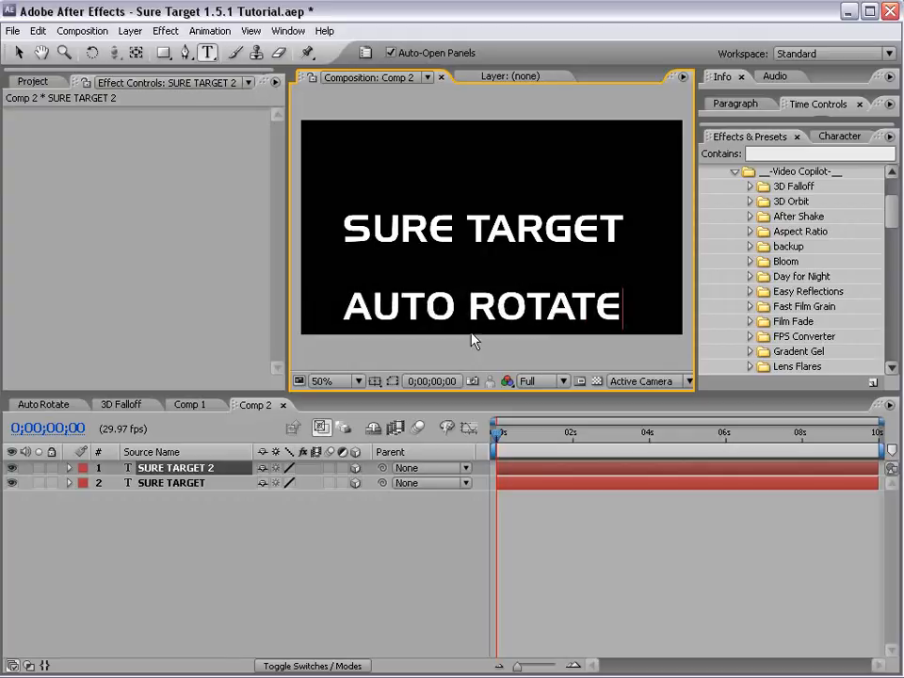
click(19, 53)
Step: Add a new camera to Comp 2, accepting the offered camera settings
click(129, 30)
mouse_move(226, 49)
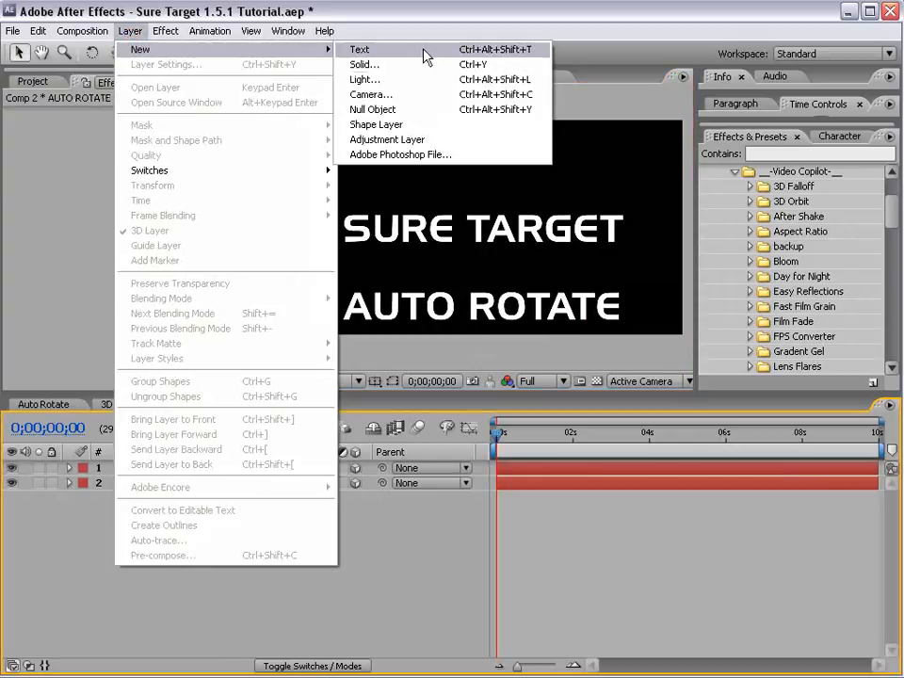
click(376, 94)
click(524, 575)
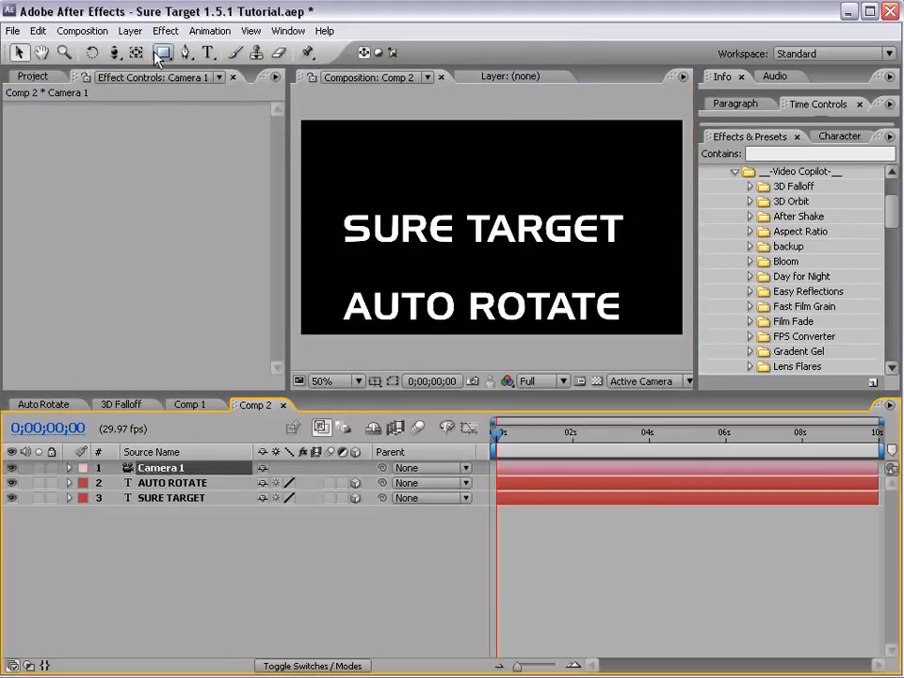
Step: Add a null object, make it a 3D layer, and parent Camera 1 to it
click(129, 30)
mouse_move(141, 49)
click(411, 111)
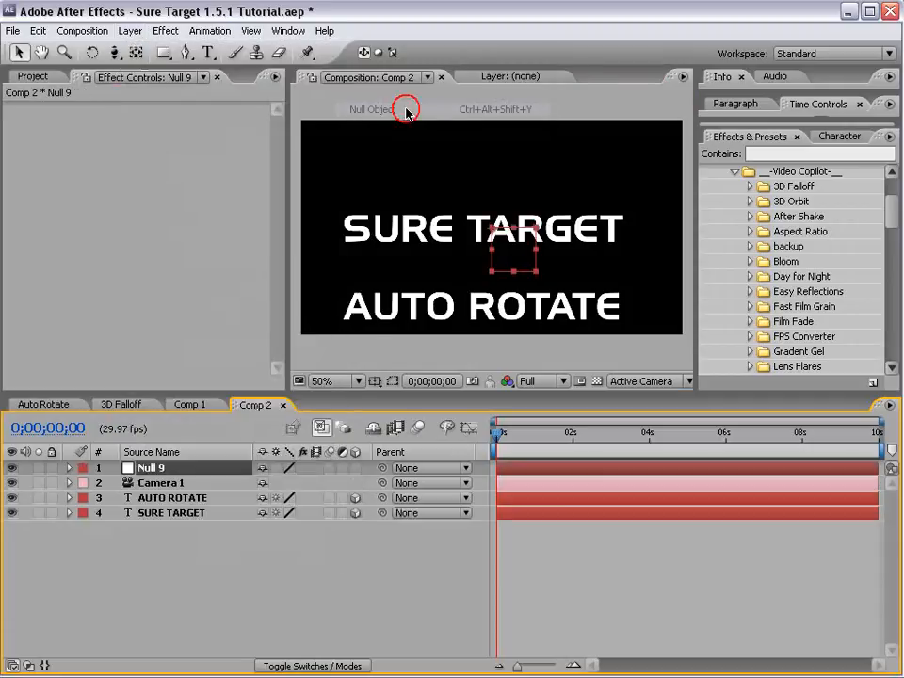
click(351, 468)
click(158, 483)
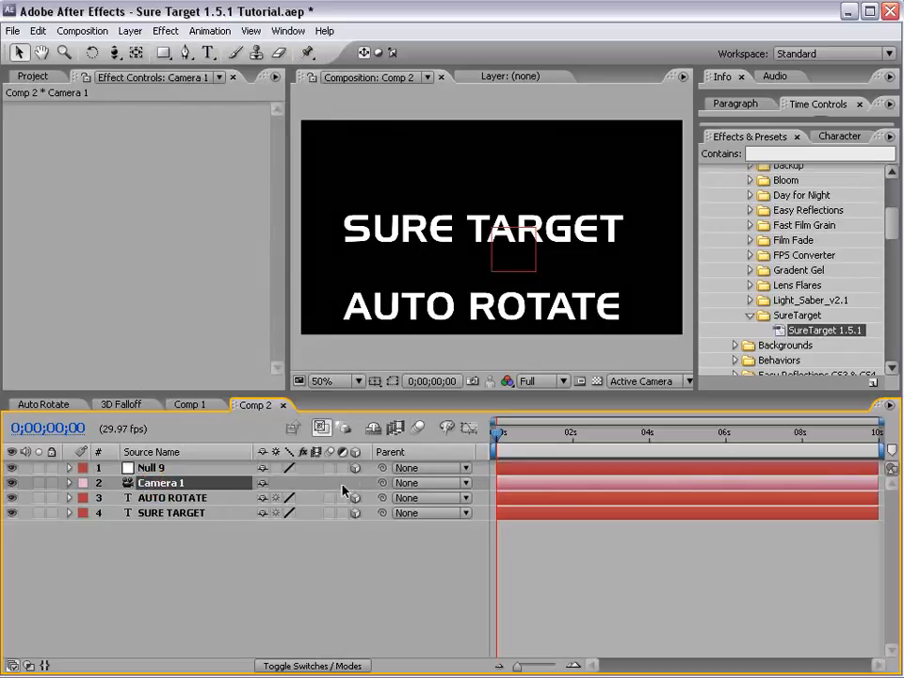
drag(382, 484, 151, 469)
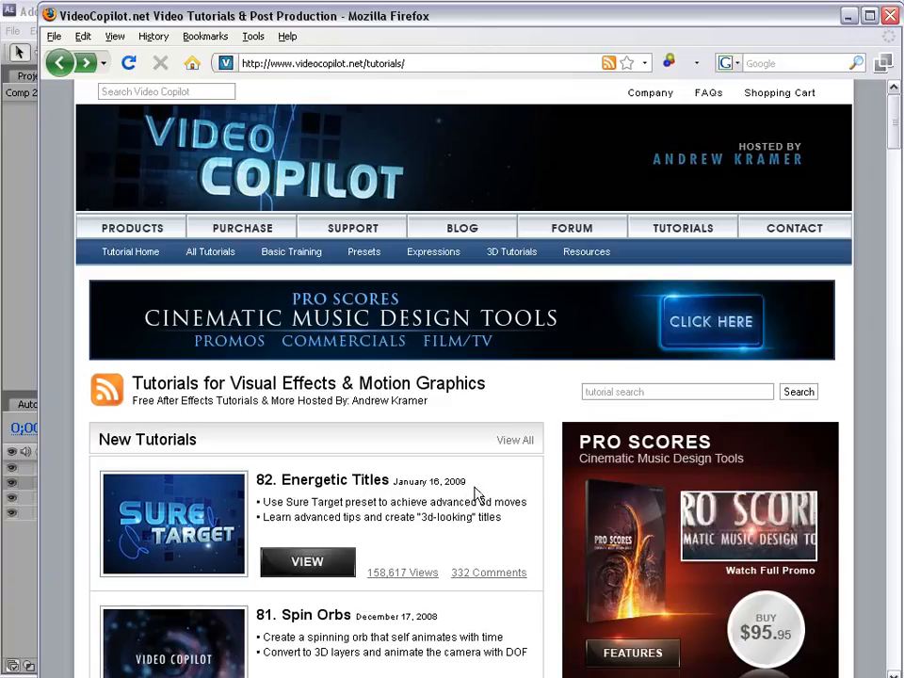
Step: Apply the SureTarget 1.5.1 preset from the Video Copilot presets to Null 9
click(451, 493)
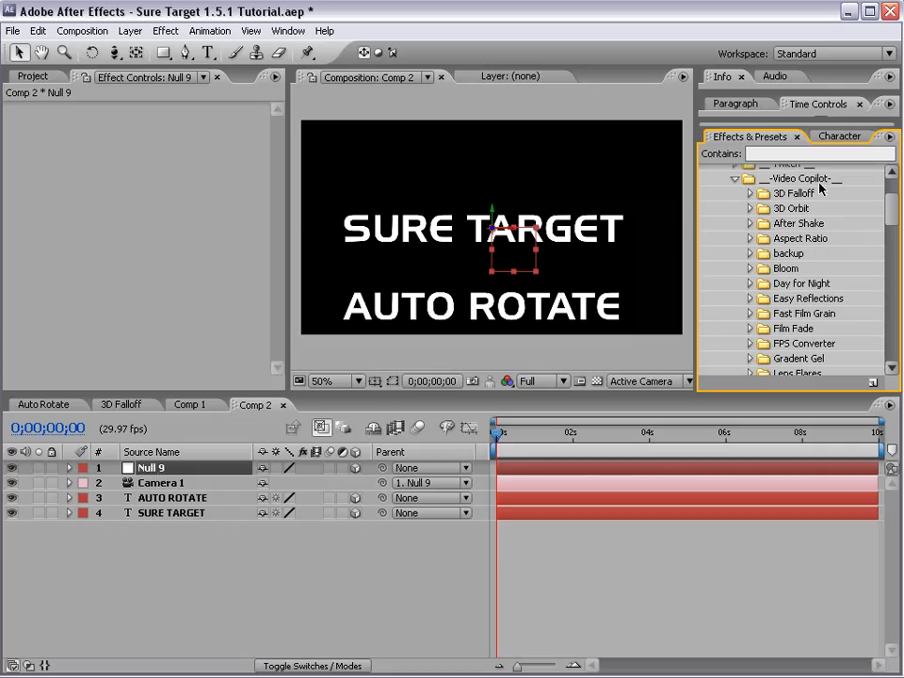
scroll(895, 219, down, 2)
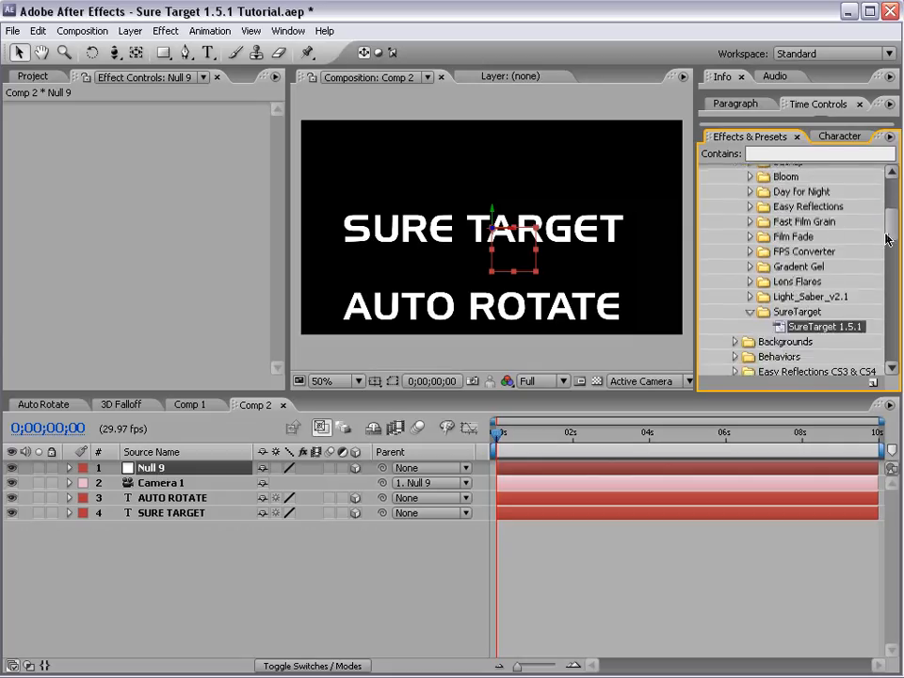
drag(824, 330, 171, 475)
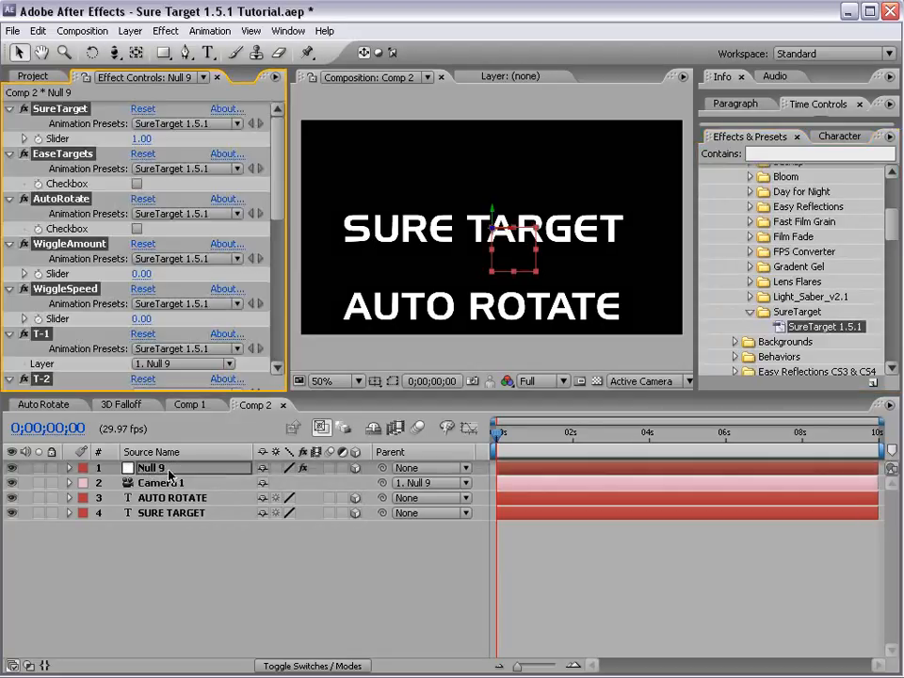
Step: Set Null 9's T-1 target to the SURE TARGET layer and its T-2 target to AUTO ROTATE
drag(275, 187, 274, 215)
click(44, 260)
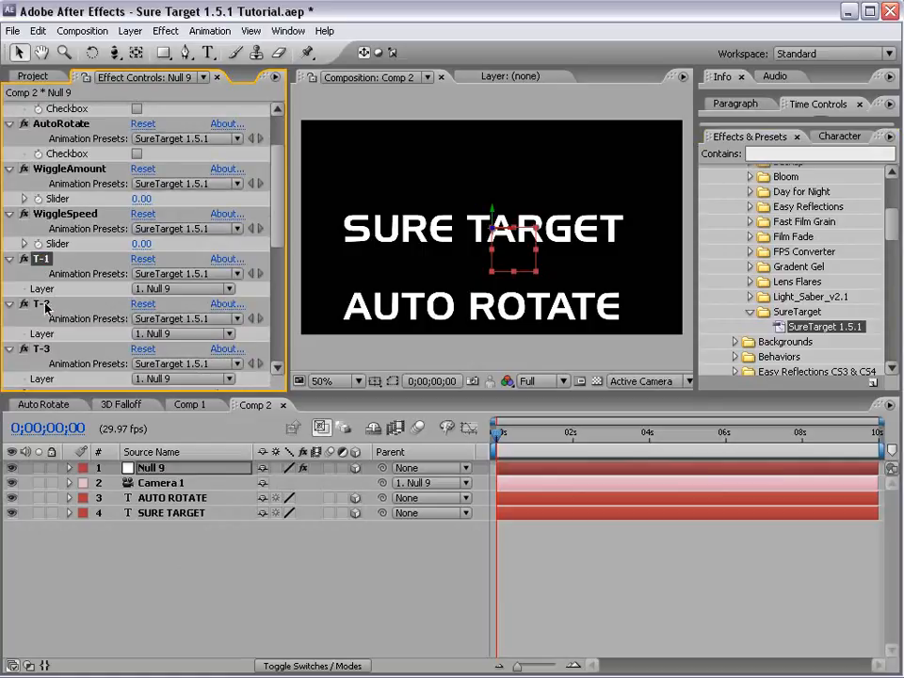
click(43, 305)
click(43, 259)
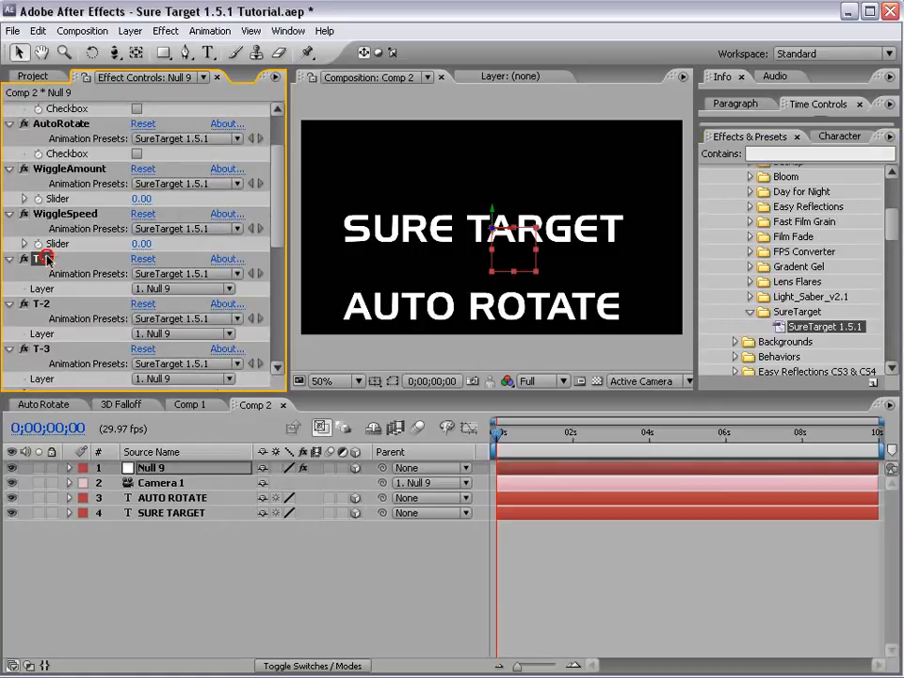
click(170, 288)
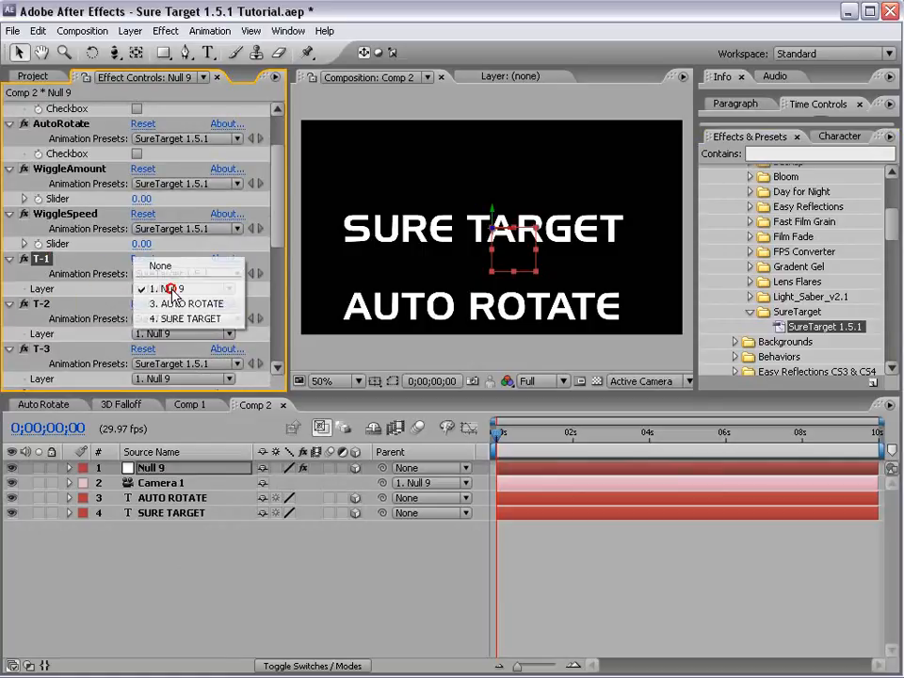
click(207, 319)
click(43, 303)
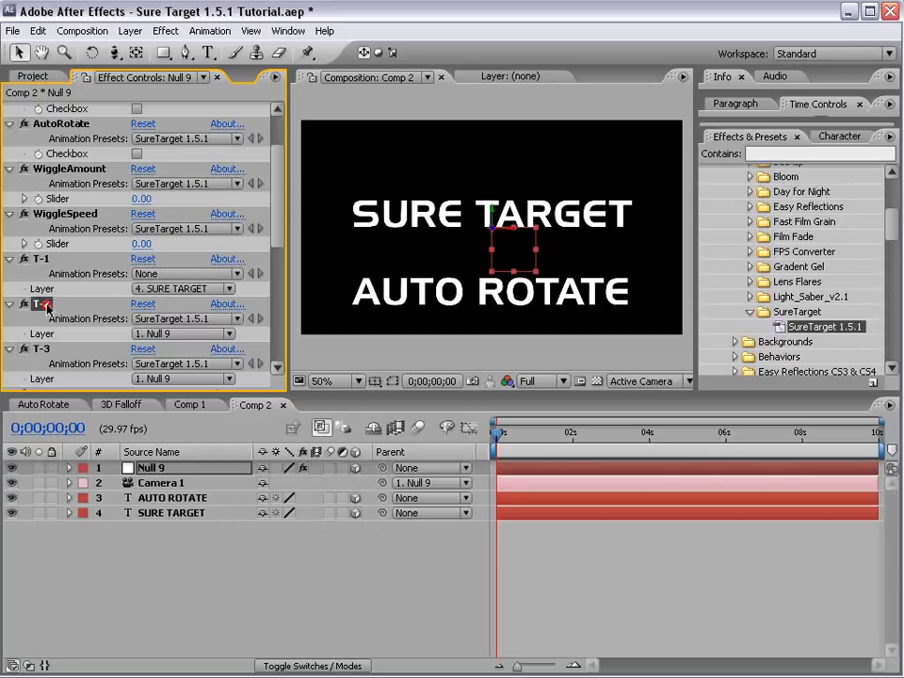
click(168, 334)
click(204, 348)
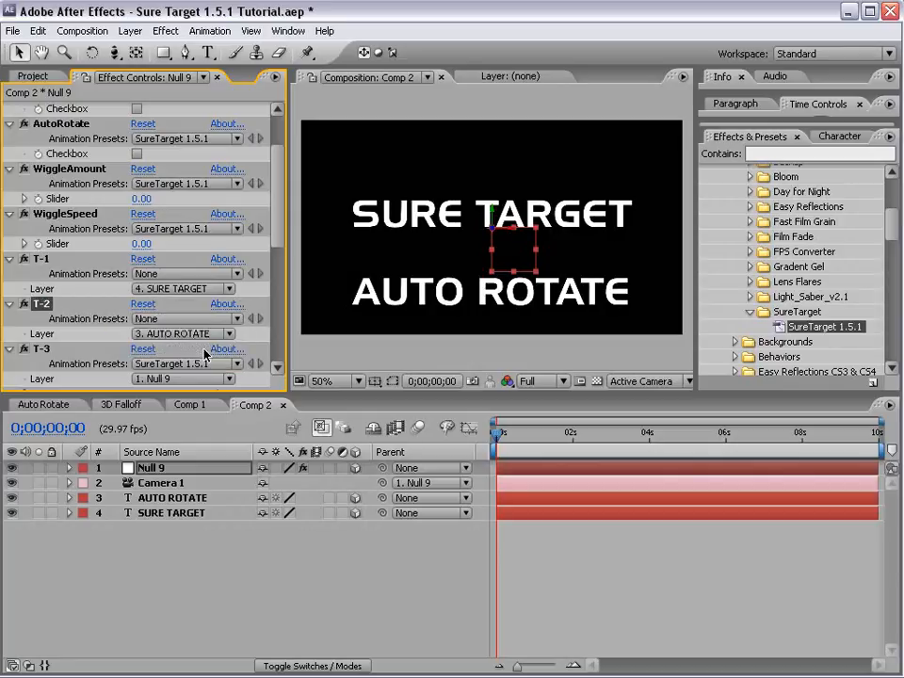
Step: Keyframe Null 9's SureTarget slider from 1 at the first frame to 2 at 0;00;01;02
click(153, 467)
key(e)
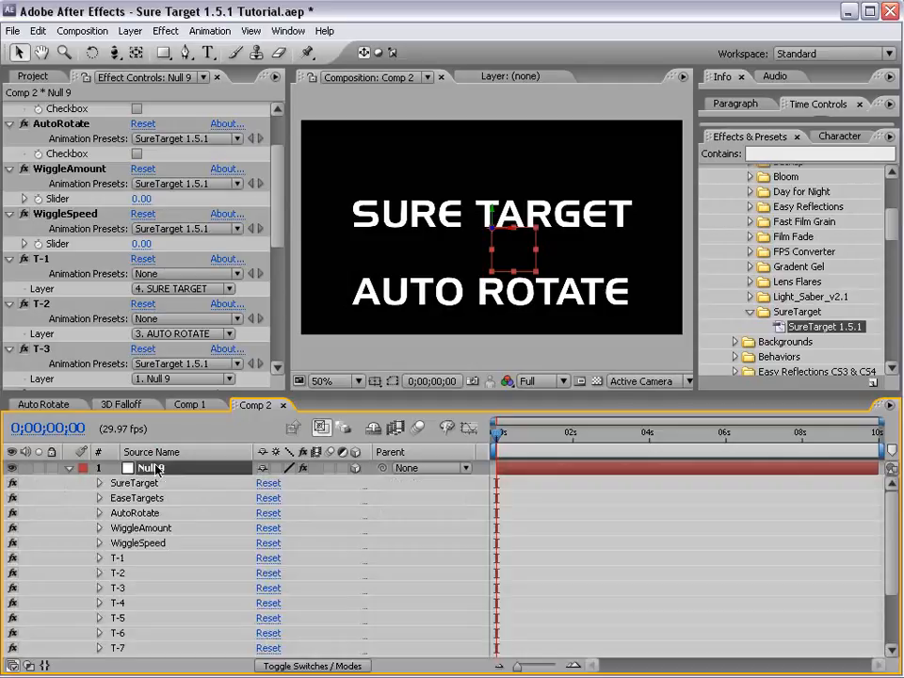
click(100, 483)
click(129, 498)
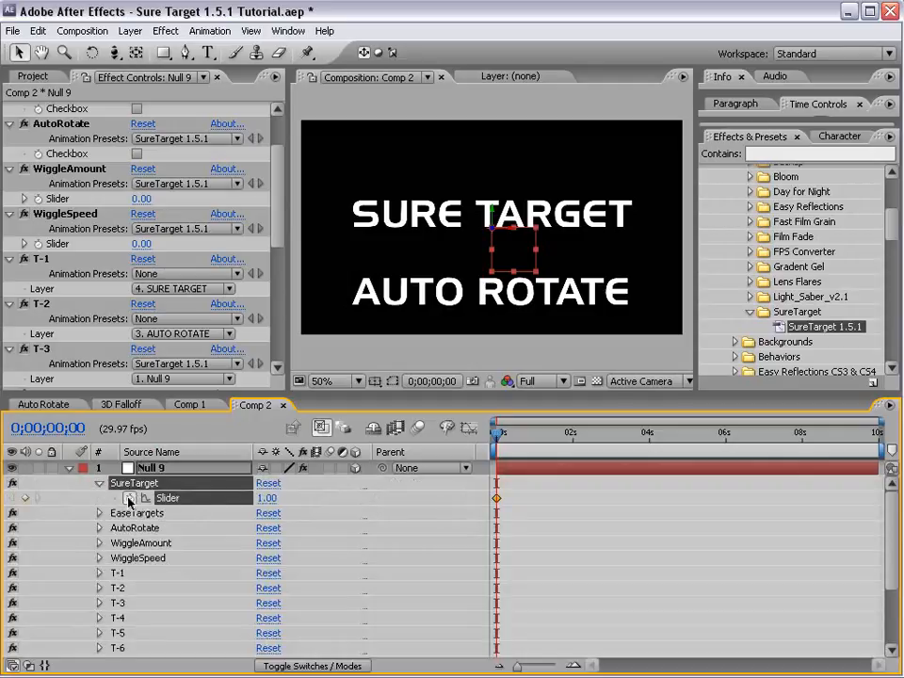
drag(504, 433, 537, 433)
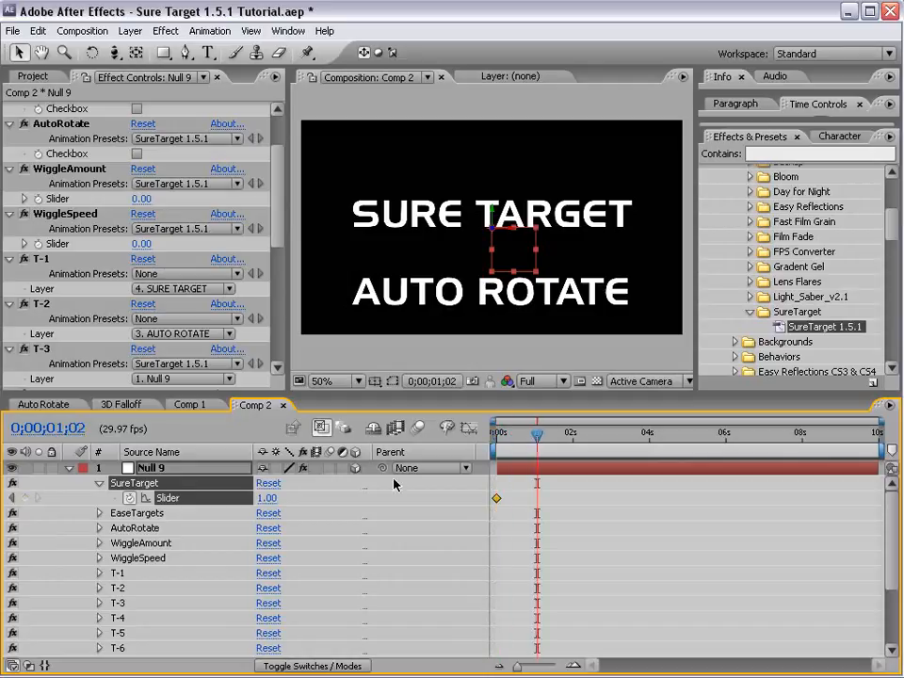
click(274, 498)
text(2)
key(Return)
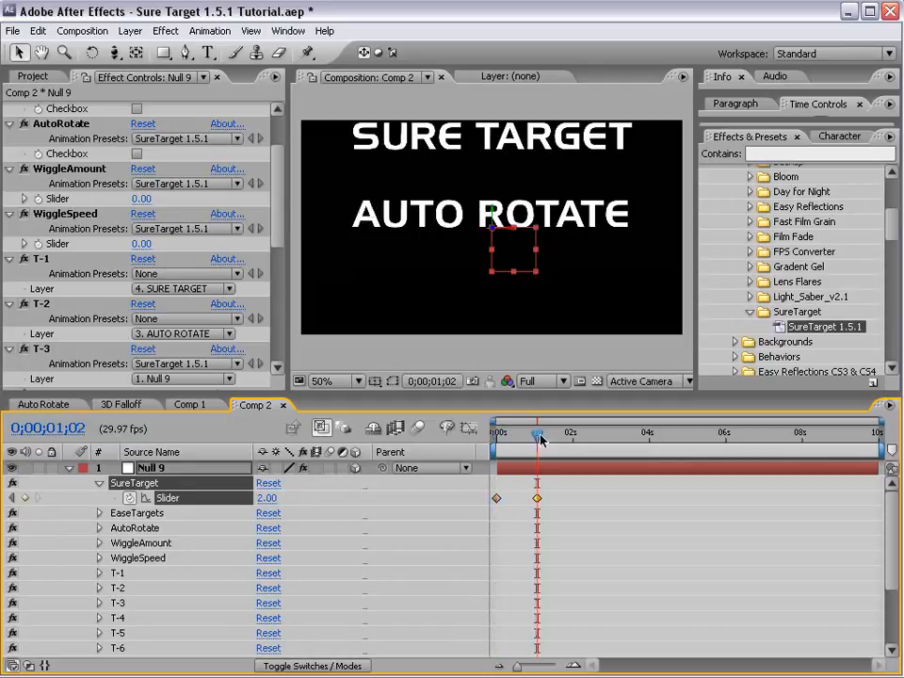
Step: Scrub through the target move, and shift both SureTarget slider keyframes so the first one sits at 0;00;00;17
drag(539, 436, 508, 467)
click(553, 495)
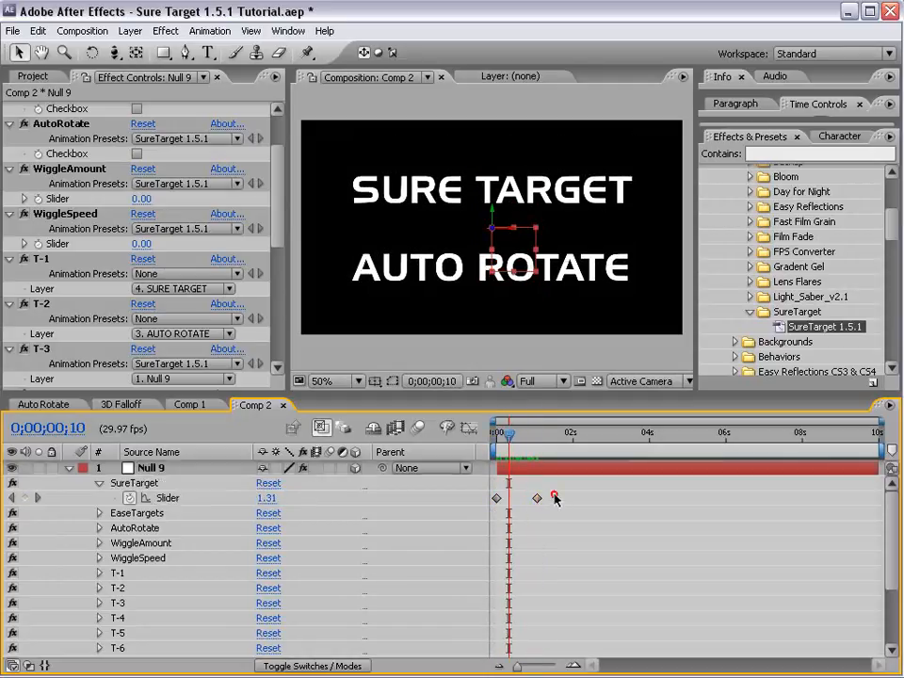
drag(554, 500, 519, 497)
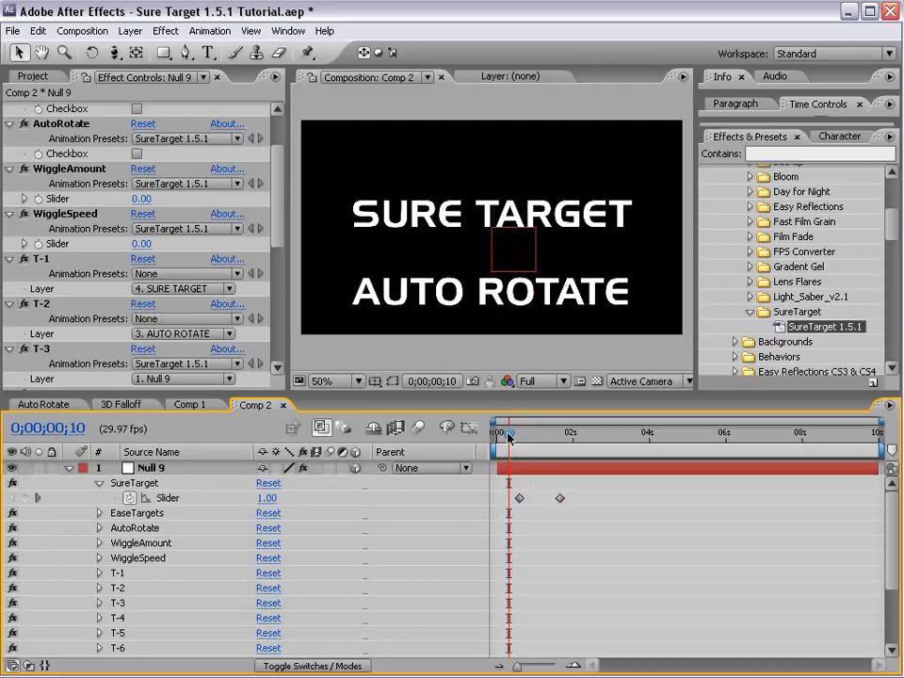
drag(509, 438, 519, 436)
Step: Show the graph of Null 9's Position expression in the Graph Editor and scrub through the move to examine its speed
click(160, 468)
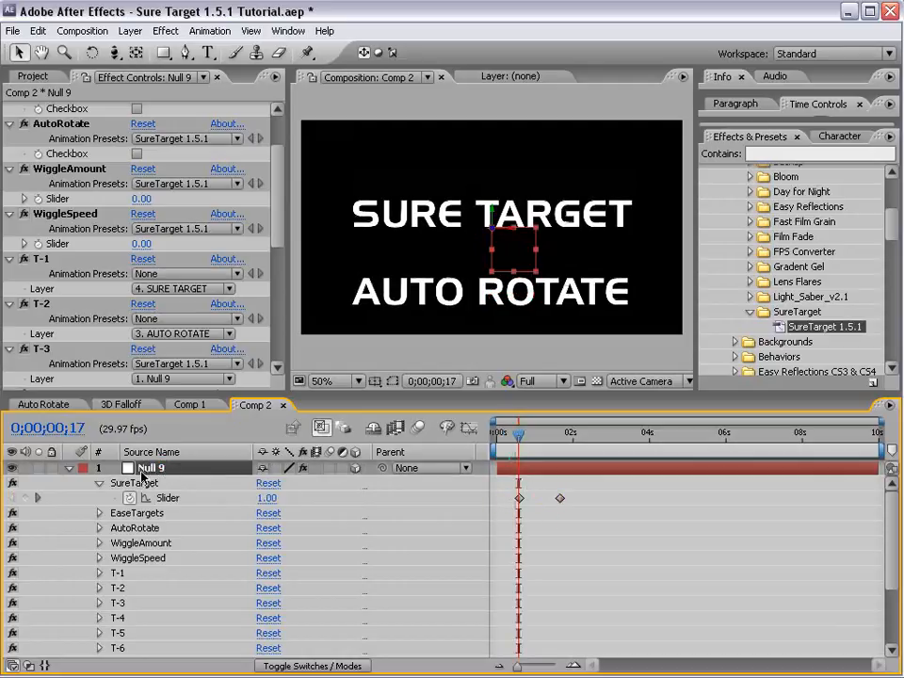
key(p)
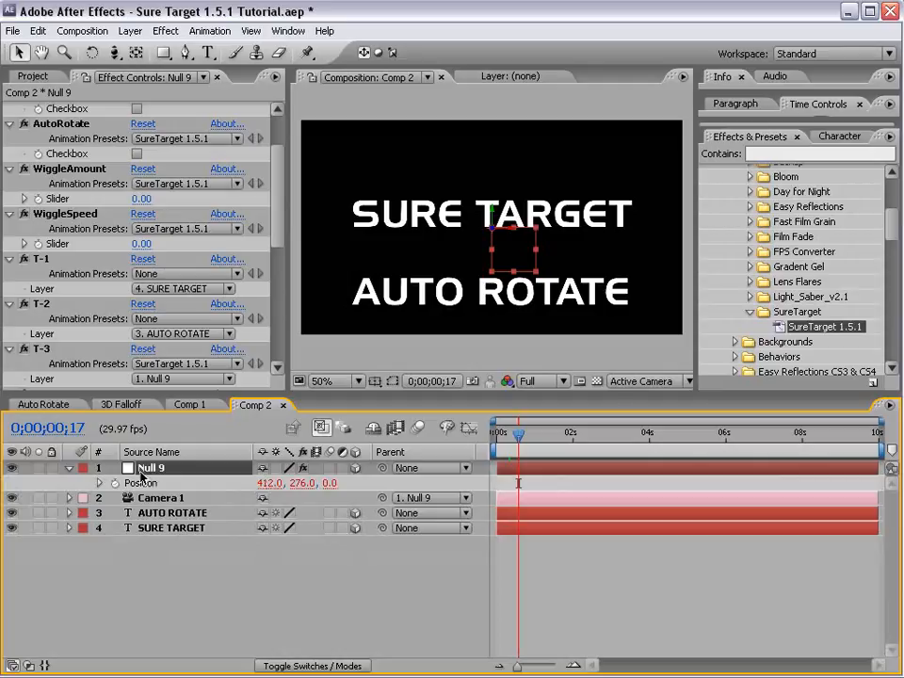
click(99, 482)
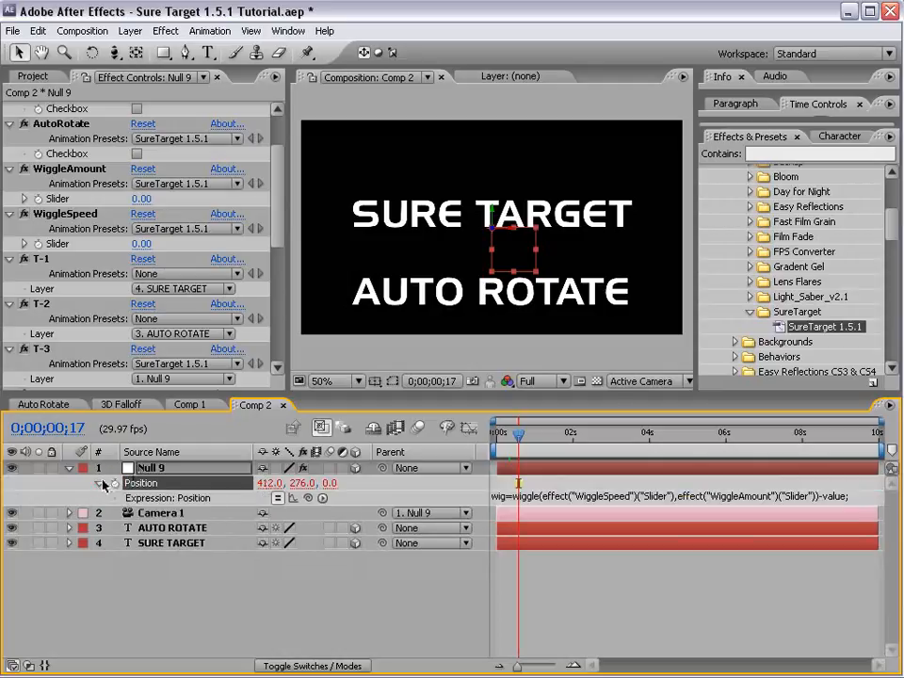
click(293, 499)
click(469, 429)
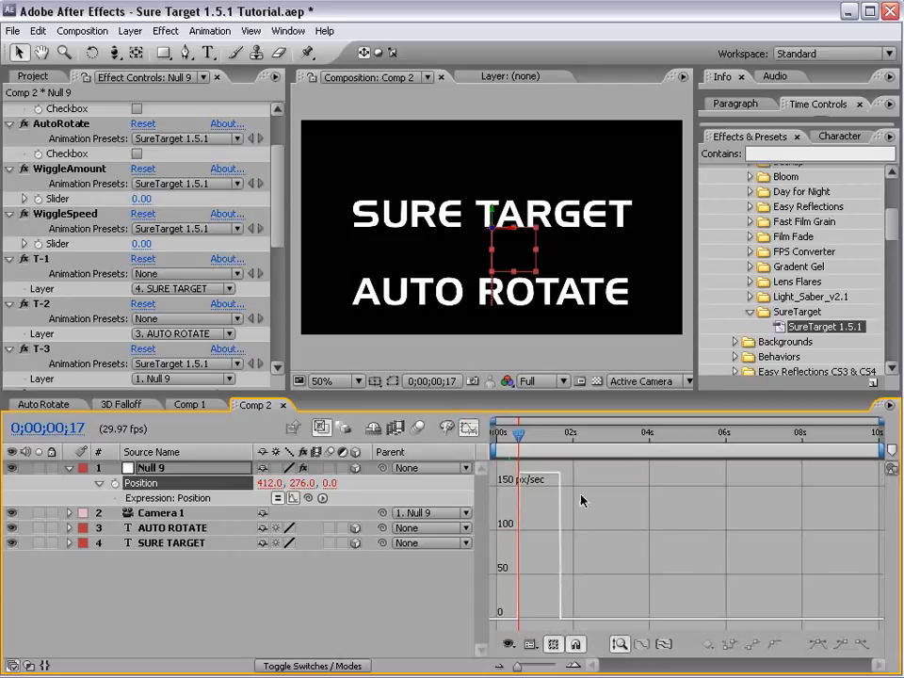
click(507, 435)
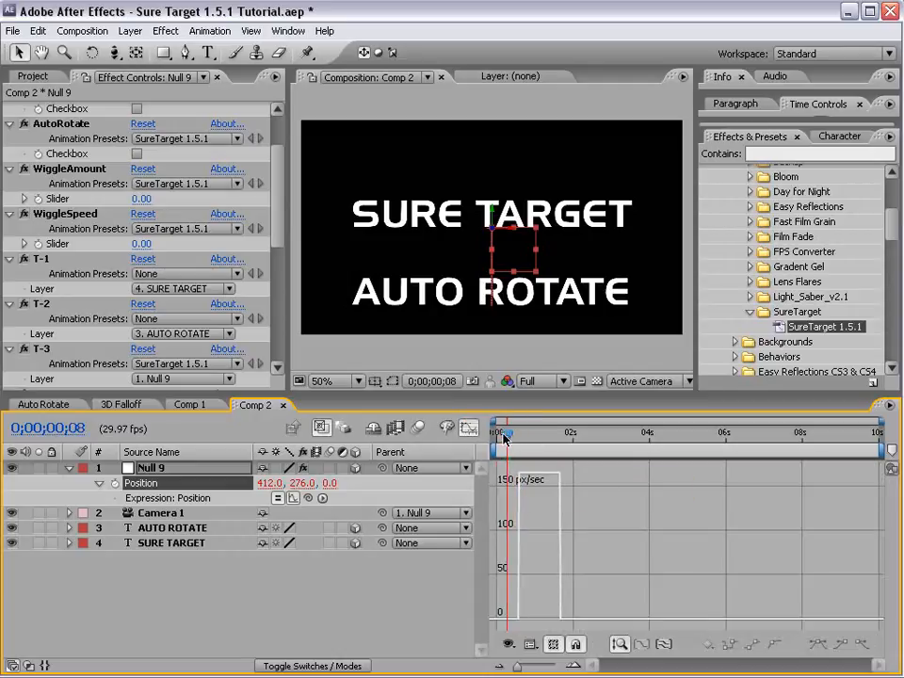
drag(505, 438, 559, 466)
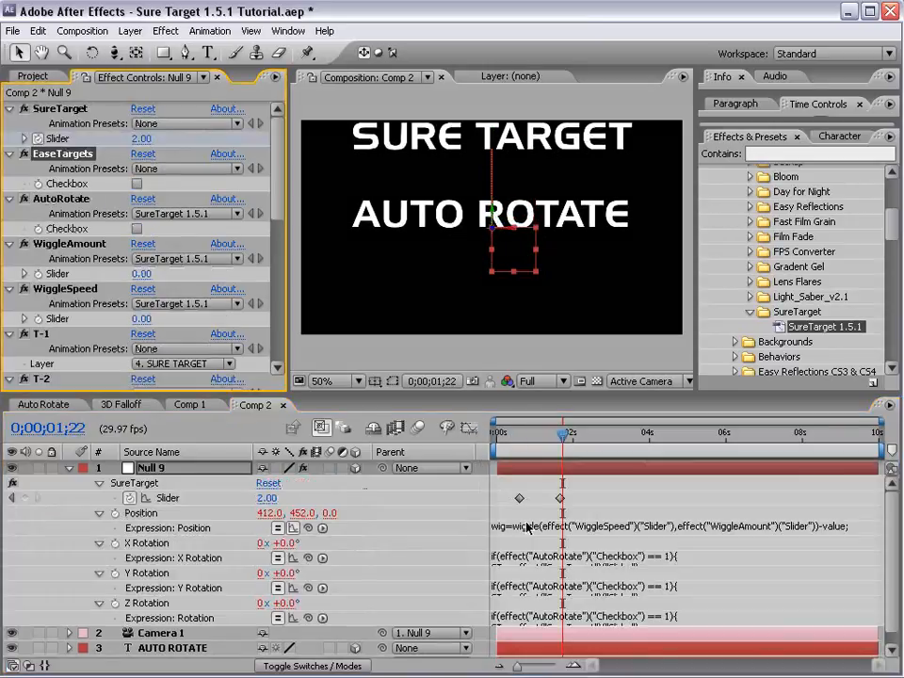
Step: Enable the EaseTargets checkbox on Null 9 and collapse the layer's properties
click(536, 484)
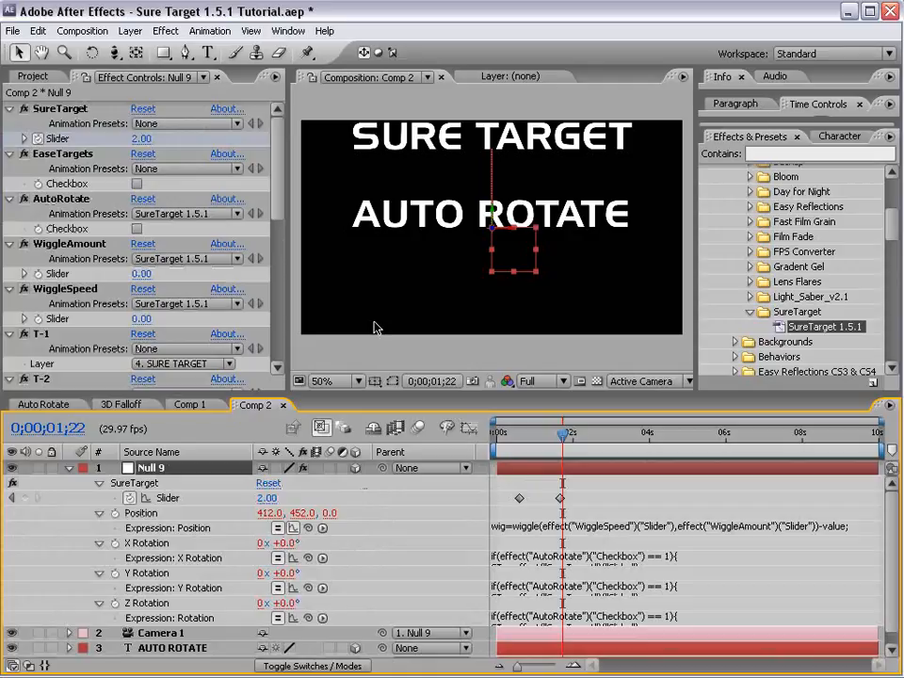
click(64, 154)
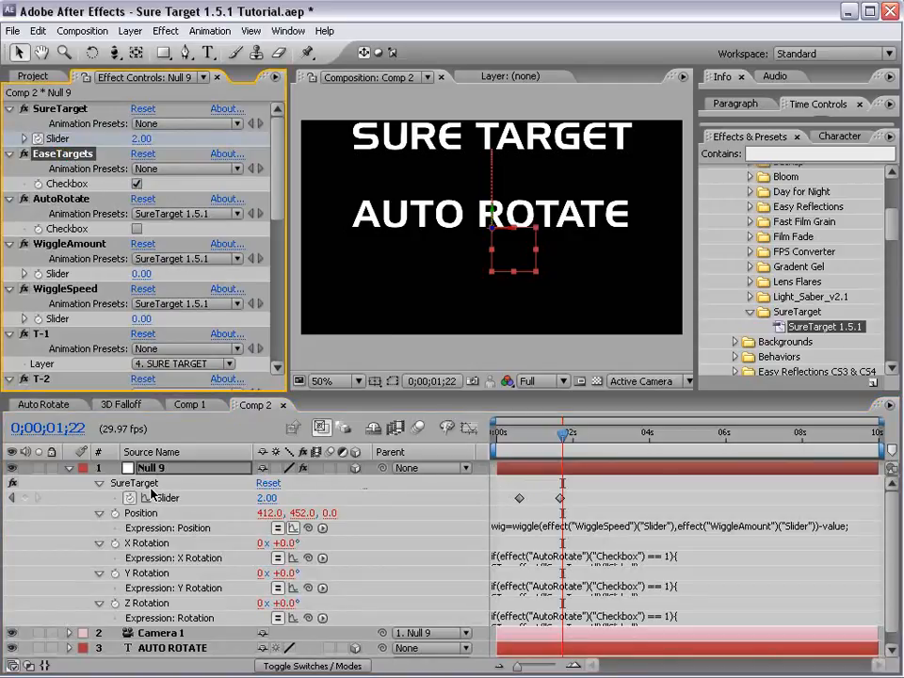
key(u)
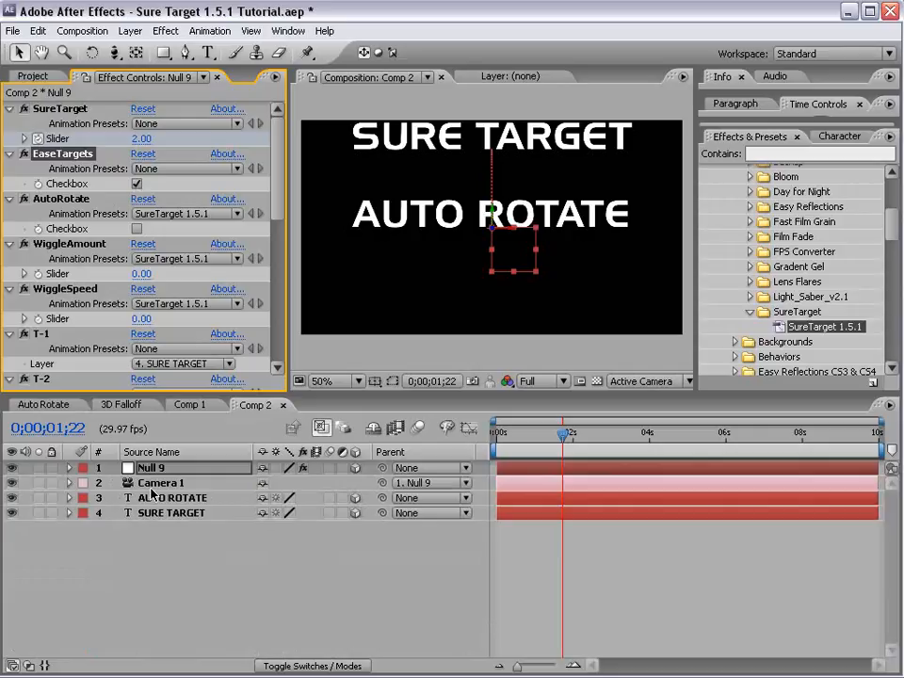
Step: Examine the eased speed curve of Null 9's Position in the Graph Editor, scrub through it, and return to the layer bars
key(p)
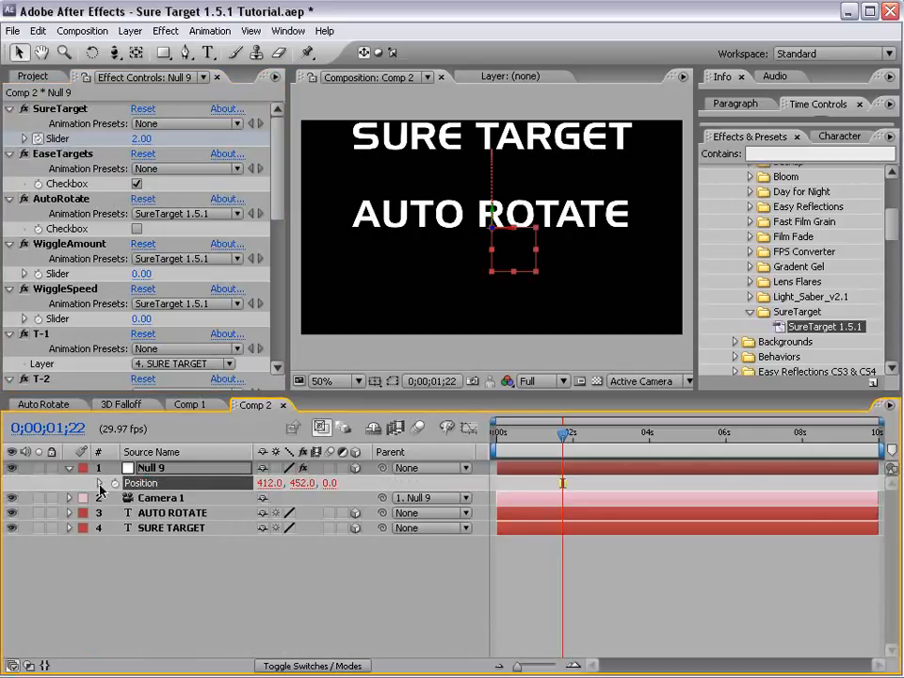
click(99, 482)
click(470, 429)
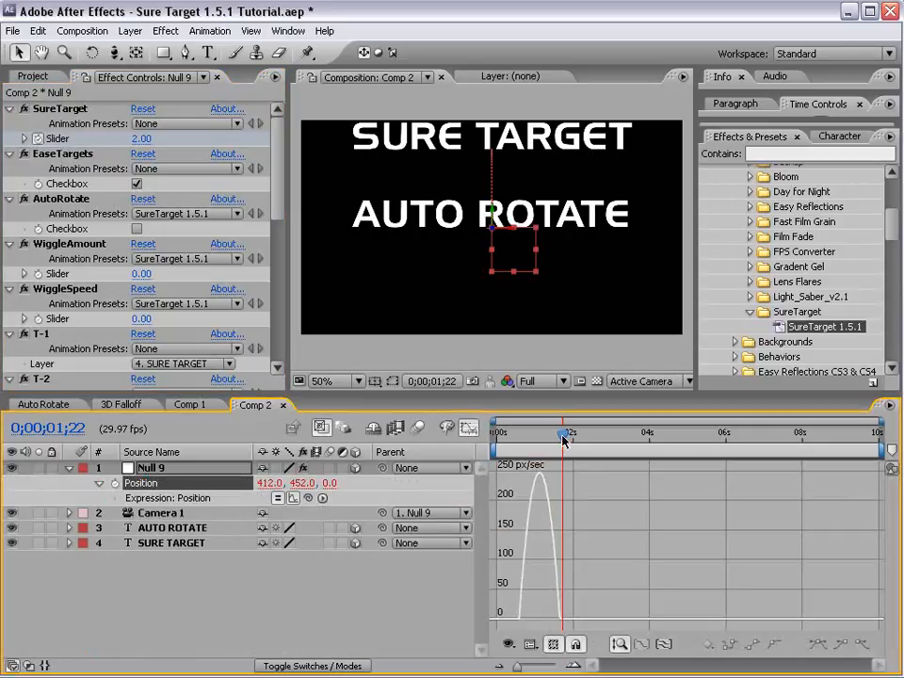
mouse_move(563, 441)
mouse_down()
mouse_move(515, 447)
mouse_move(560, 454)
mouse_up()
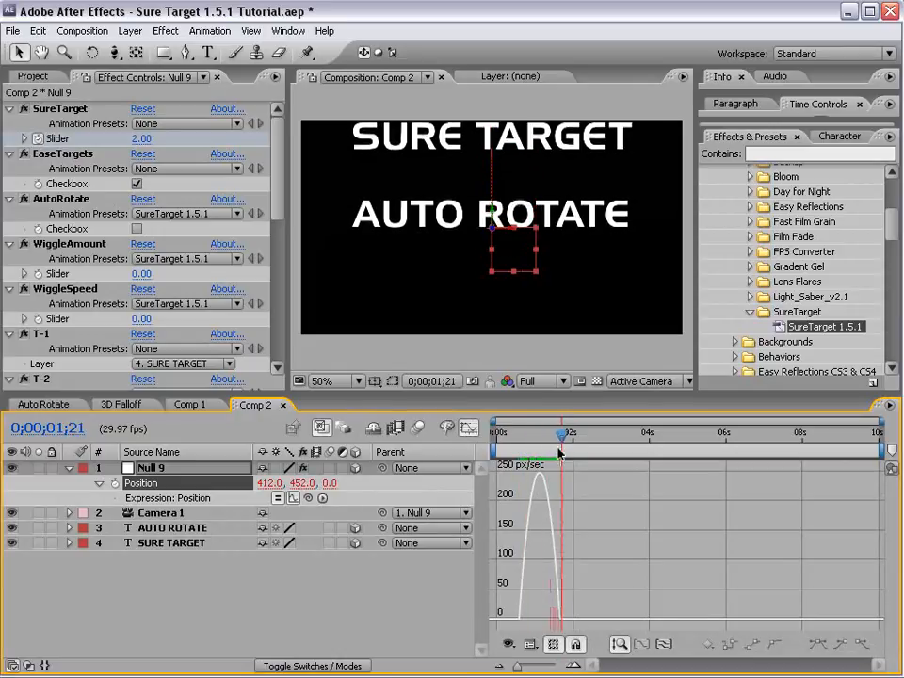
click(468, 429)
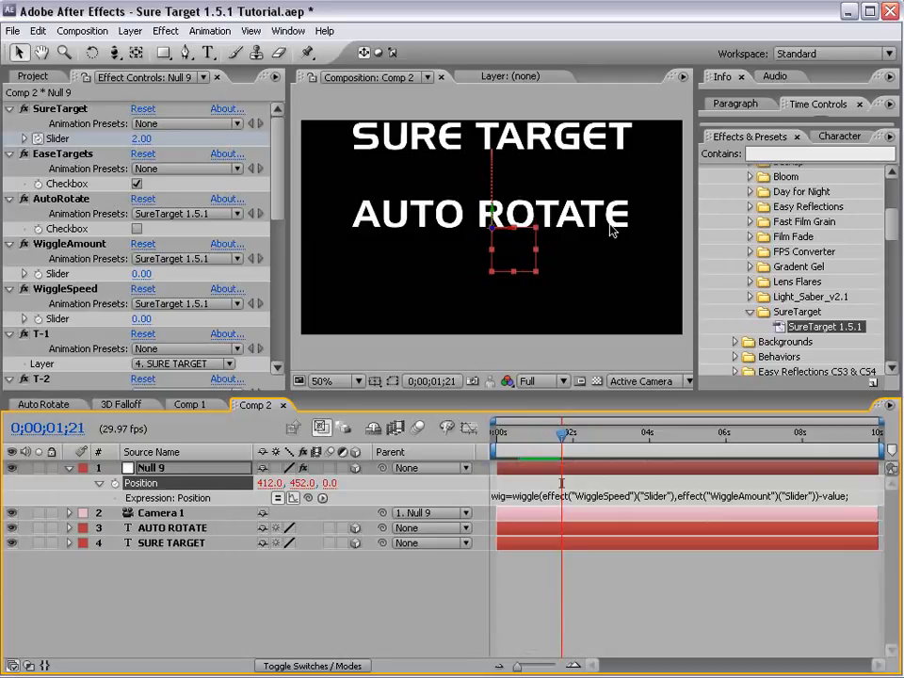
Step: Copy the two Medium Orange Solid background layers from the Auto Rotate composition into Comp 2 and place them beneath the title layers
click(43, 404)
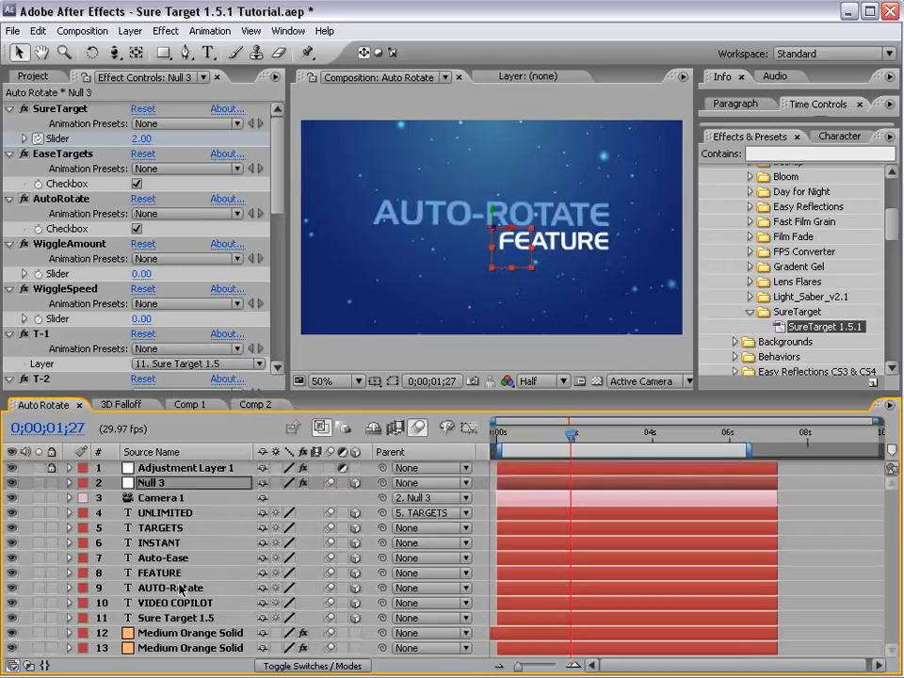
click(183, 633)
shift+click(183, 648)
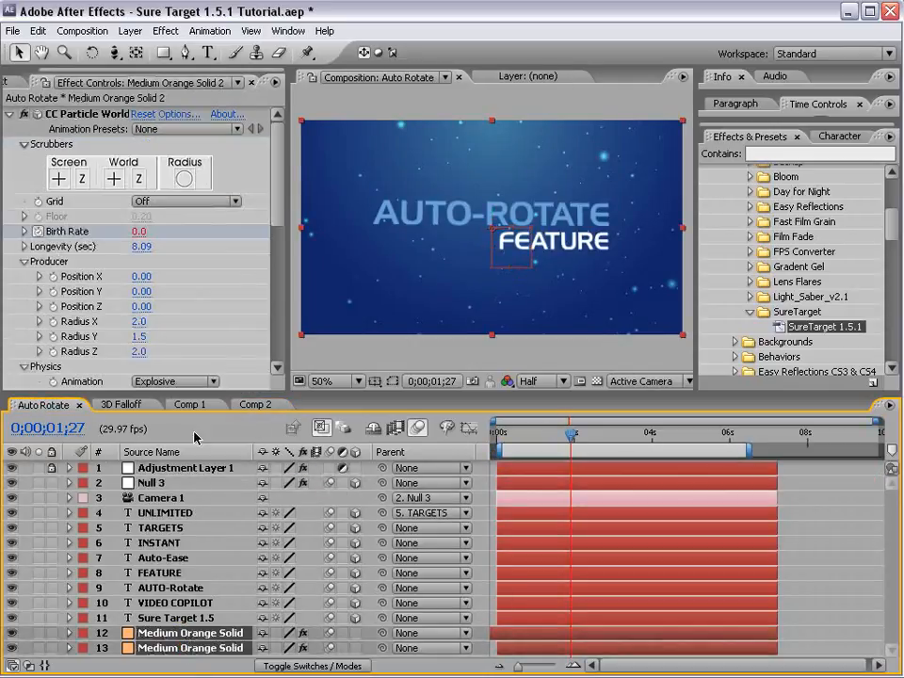
click(254, 404)
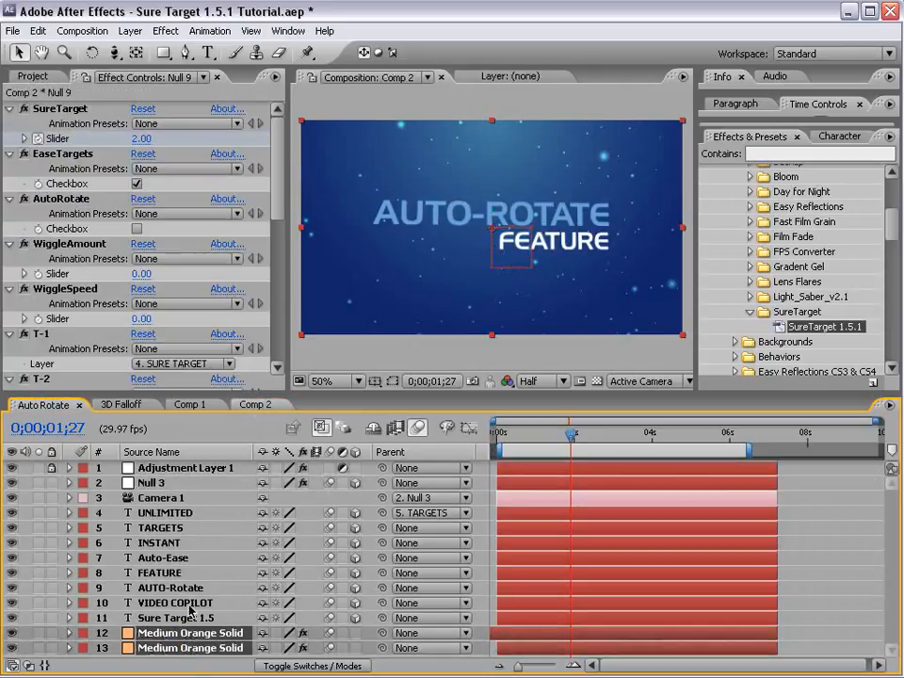
key(ctrl+v)
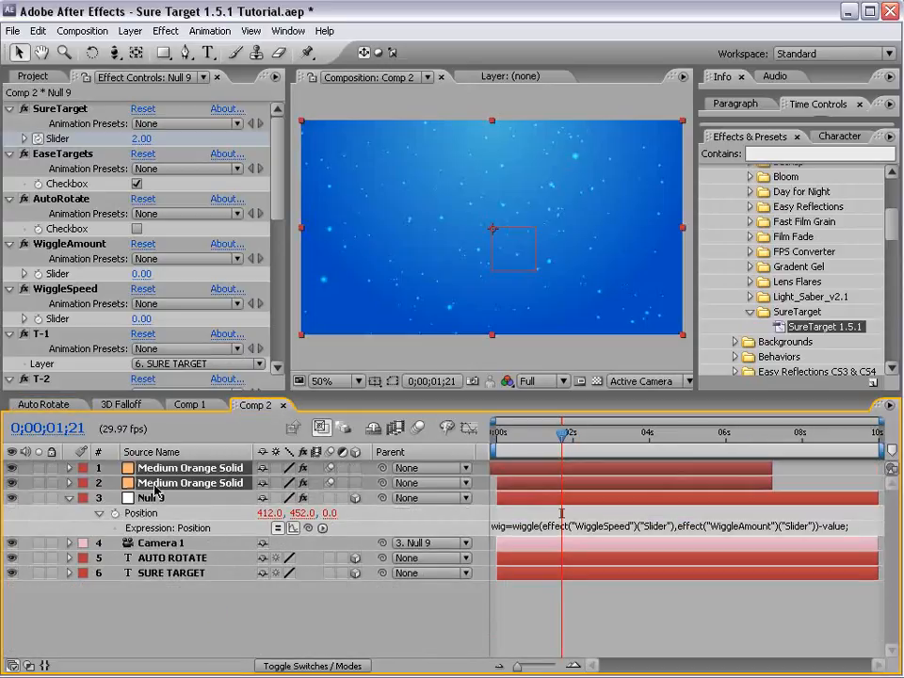
drag(156, 490, 165, 590)
click(530, 603)
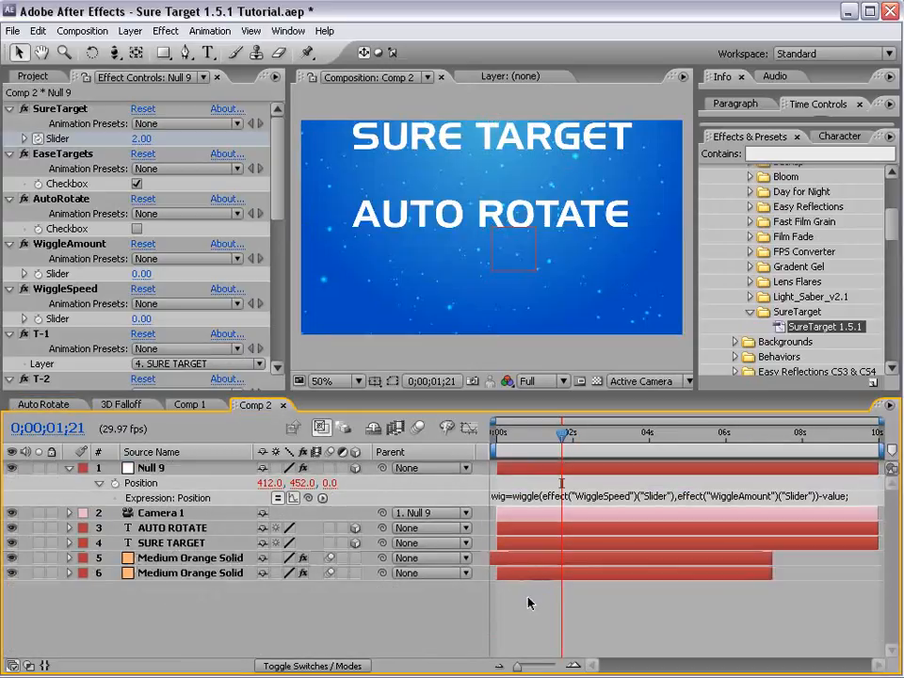
Step: Move the AUTO ROTATE title straight down to position 412.0, 532.0, 0.0
click(174, 531)
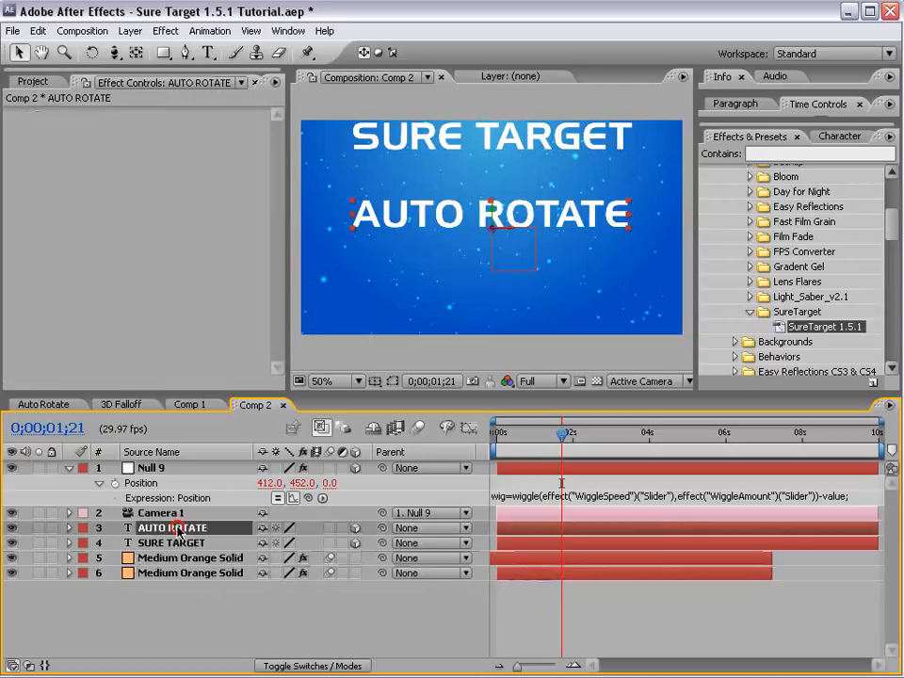
click(494, 250)
drag(492, 247, 491, 247)
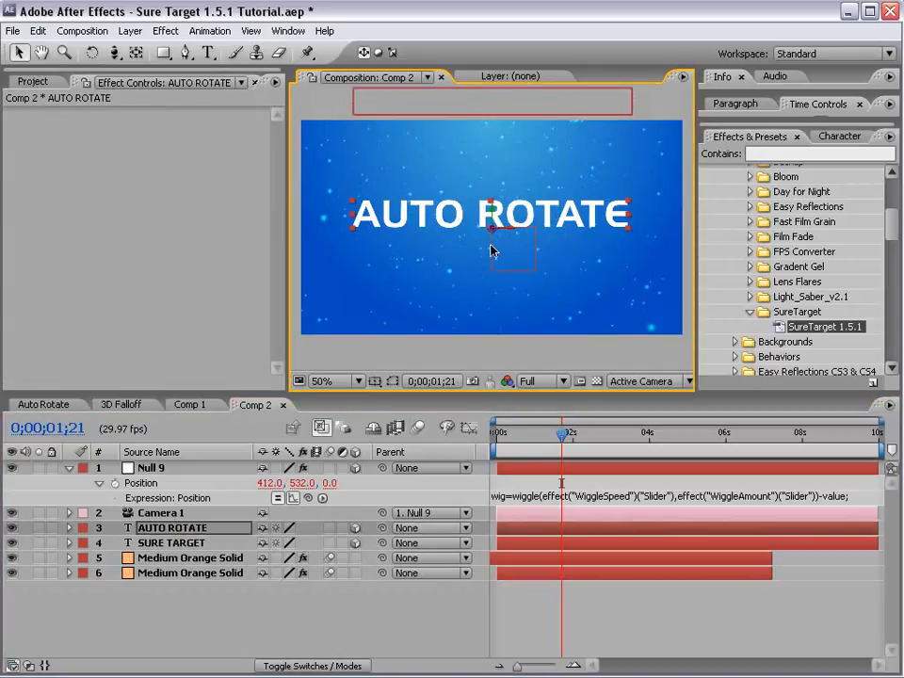
Step: Expand the AUTO ROTATE layer's Transform properties and examine how Orientation is separate from X, Y and Z Rotation
click(183, 533)
key(r)
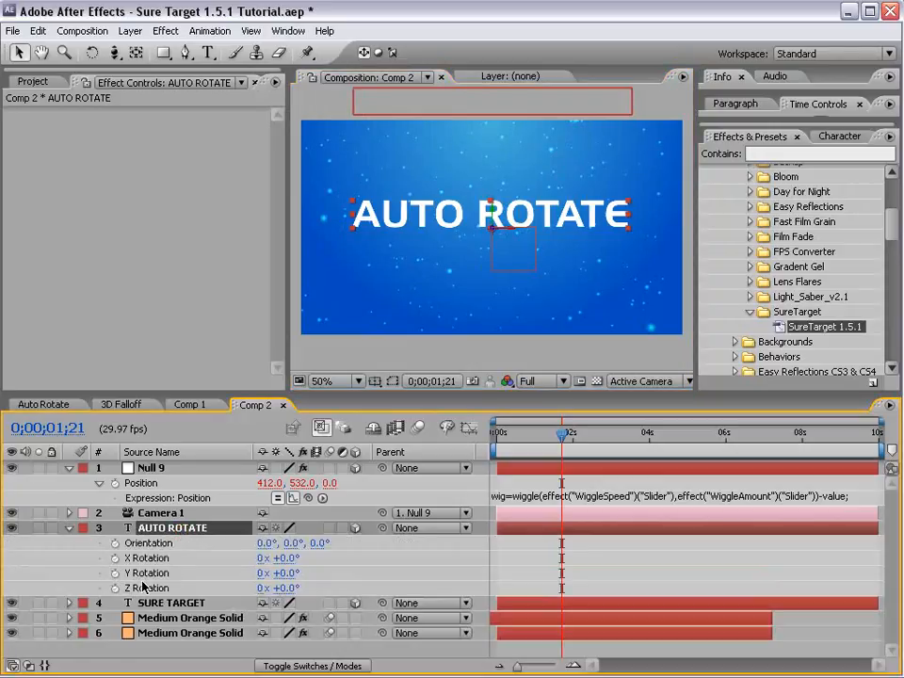
click(68, 528)
click(69, 528)
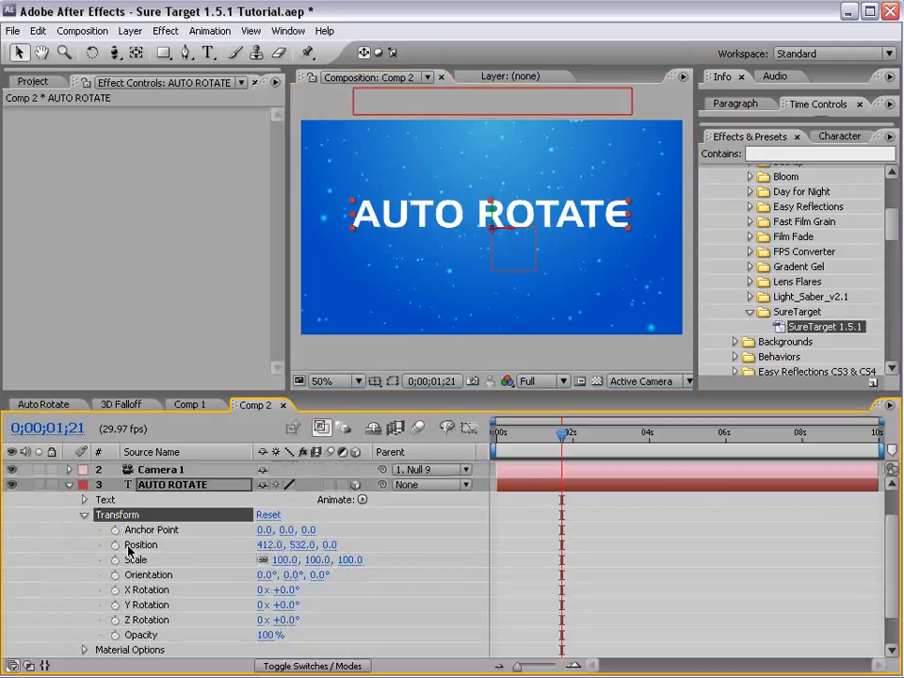
click(132, 576)
click(149, 592)
click(148, 605)
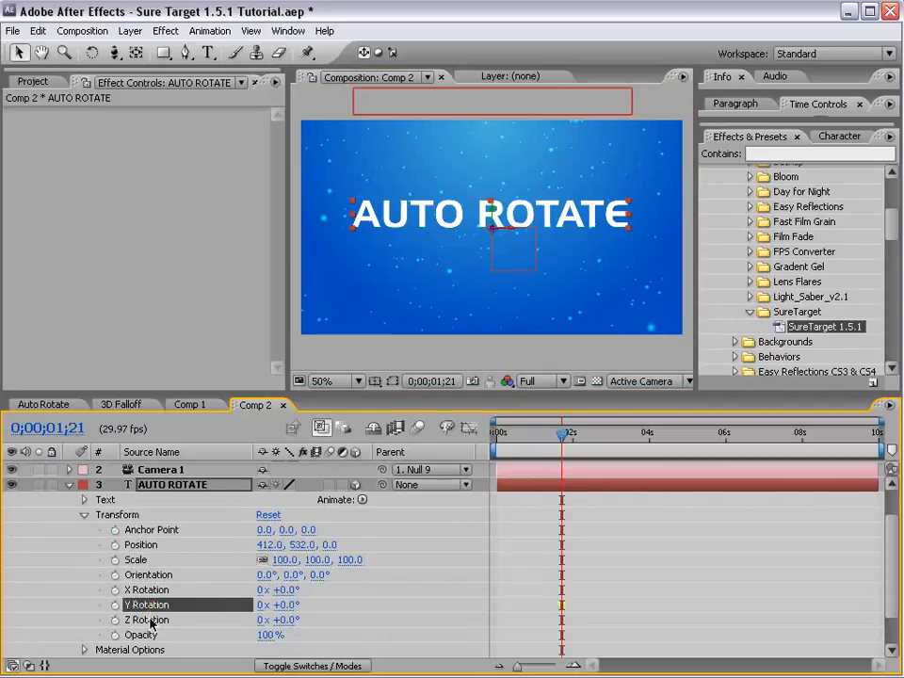
click(148, 619)
click(153, 575)
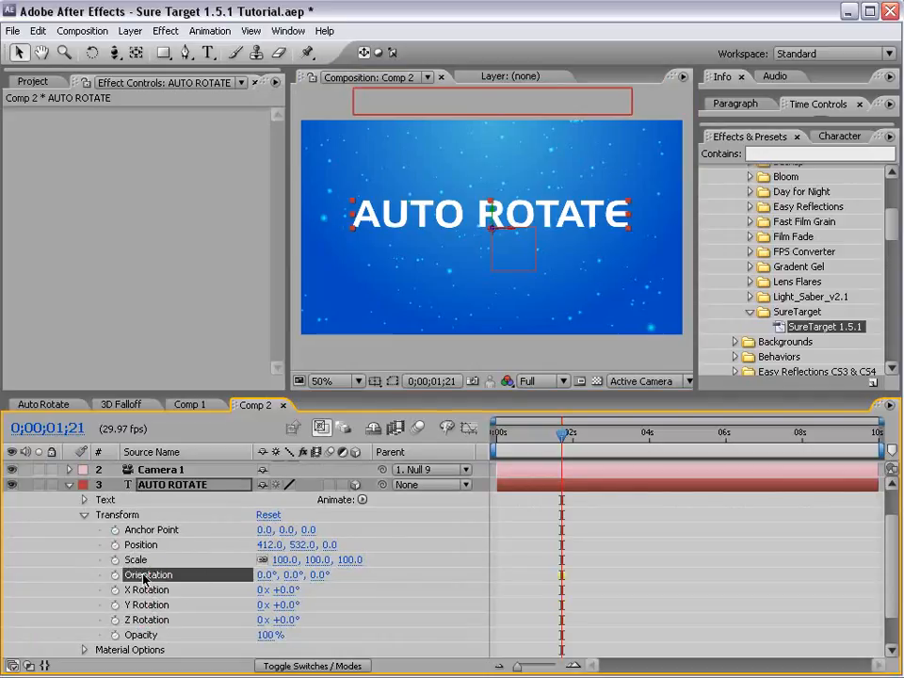
Step: Rotate the AUTO ROTATE title to a Y orientation of 342° with the Rotation tool, set its Y Rotation to 137°, and scrub the move
click(92, 53)
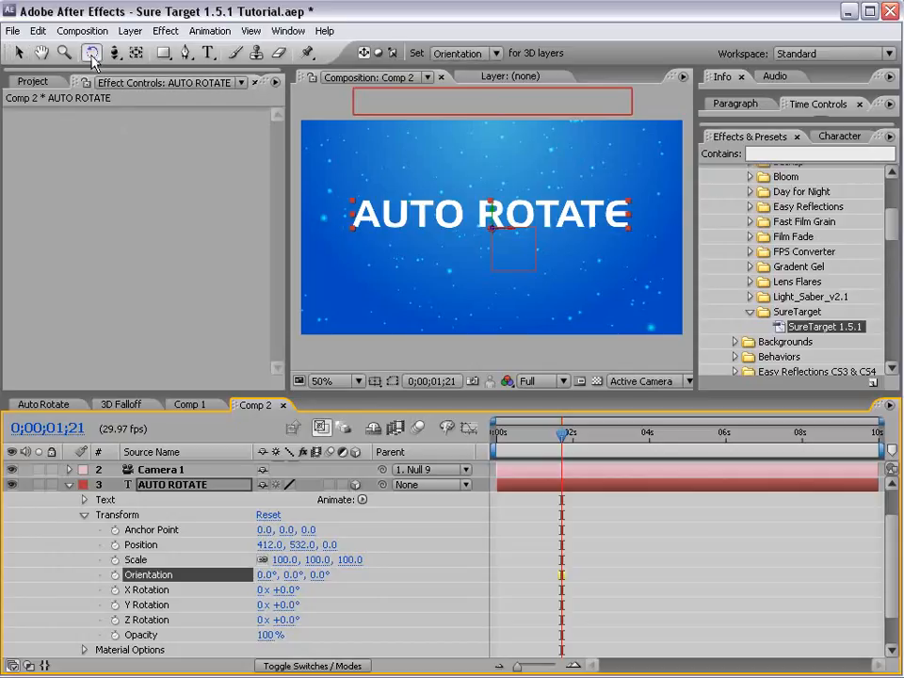
drag(493, 217, 482, 226)
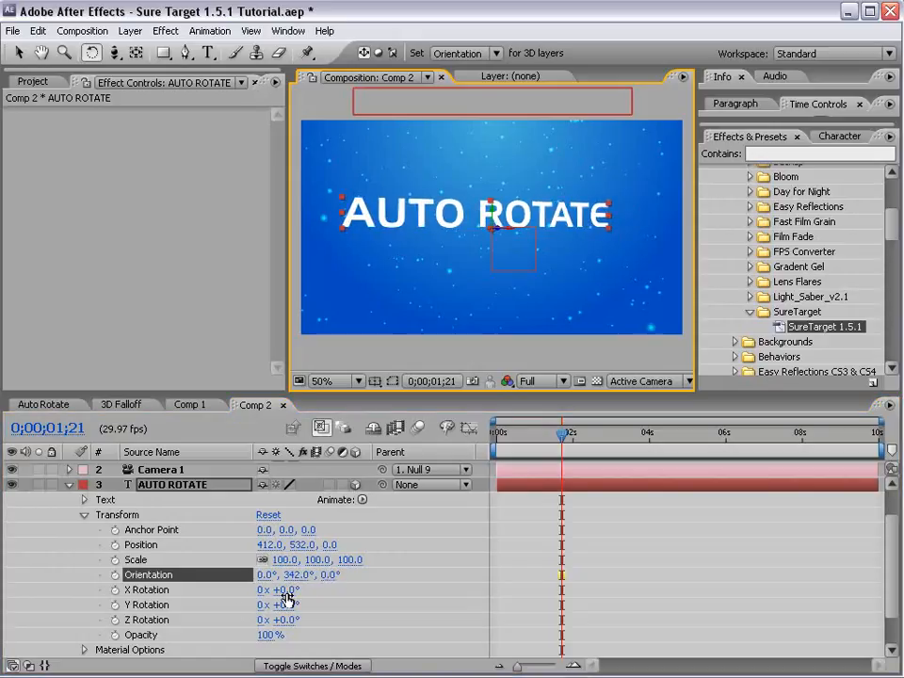
click(245, 592)
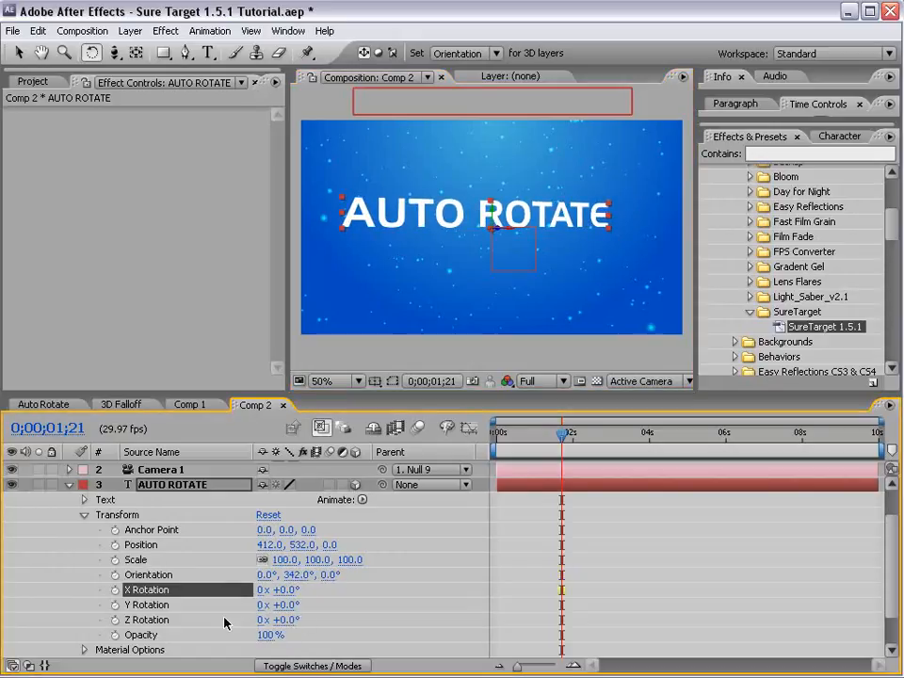
drag(286, 605, 409, 604)
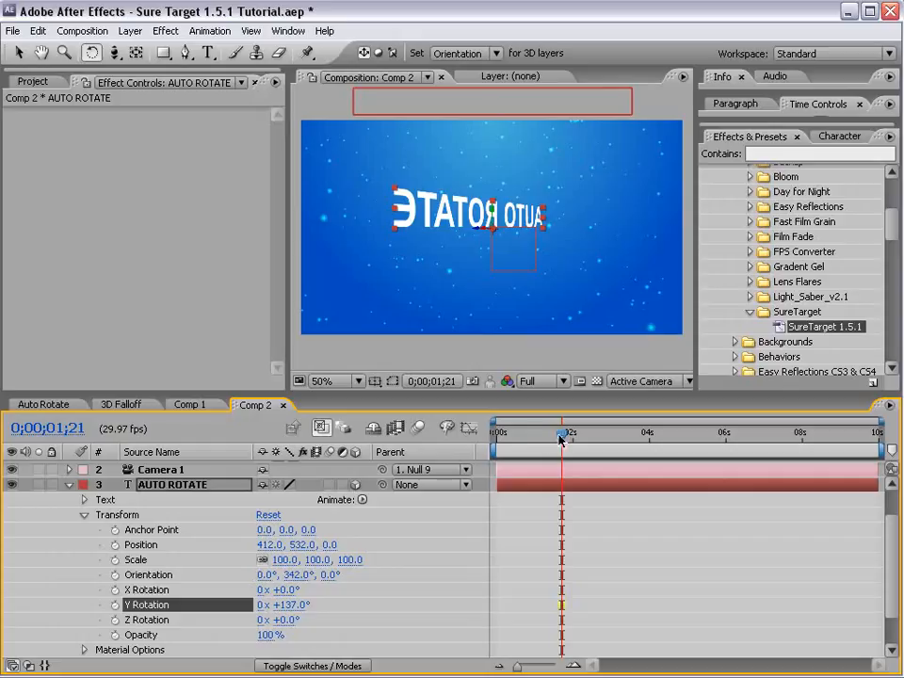
mouse_move(560, 439)
mouse_down()
mouse_move(509, 441)
mouse_move(519, 454)
mouse_move(563, 457)
mouse_up()
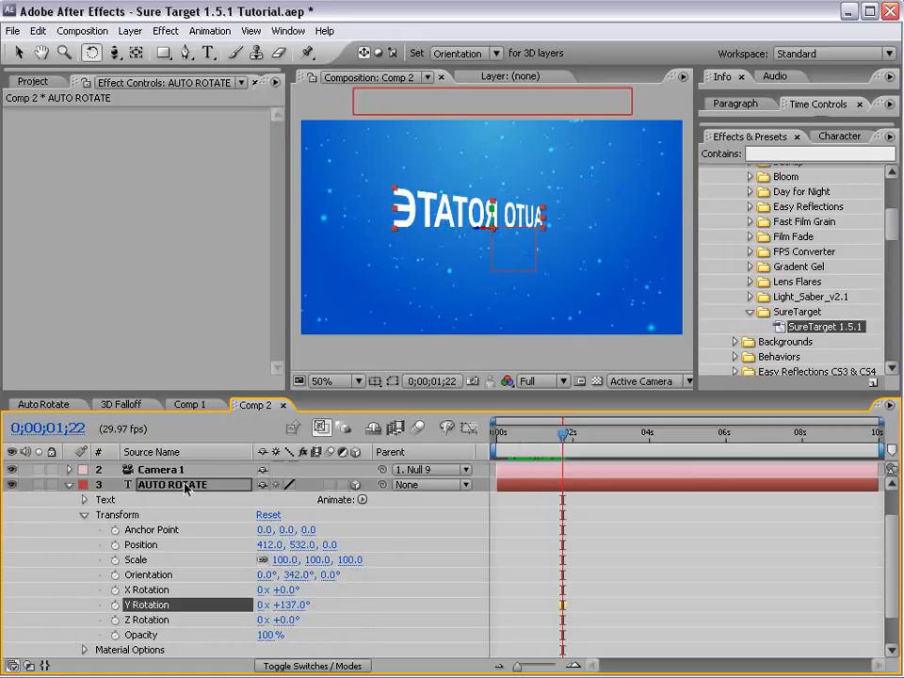
Step: Enable the AutoRotate checkbox on Null 9, reveal its animated properties, and scrub through the camera move
scroll(524, 485, up, 2)
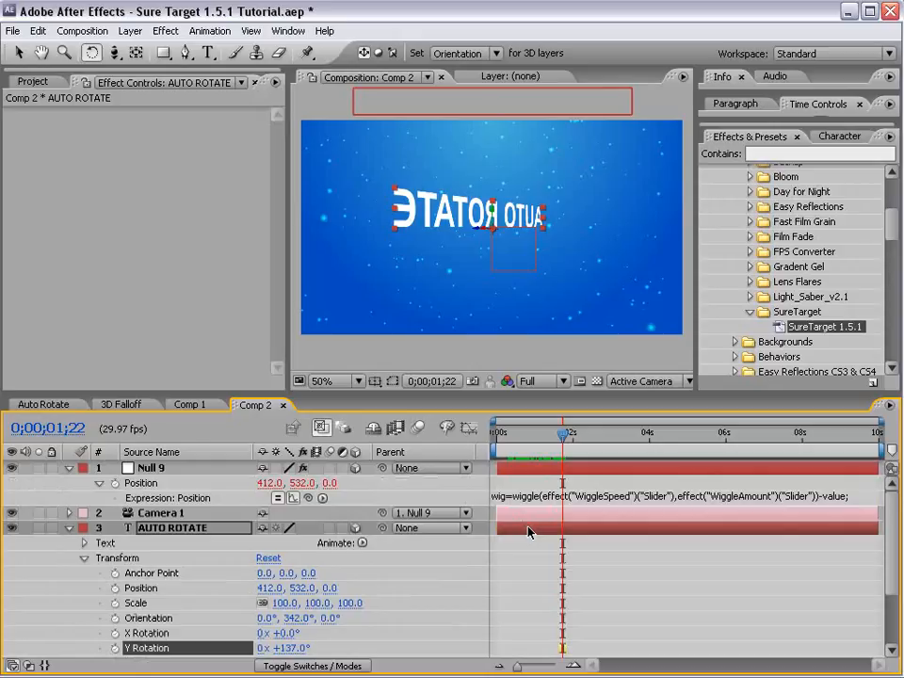
click(148, 468)
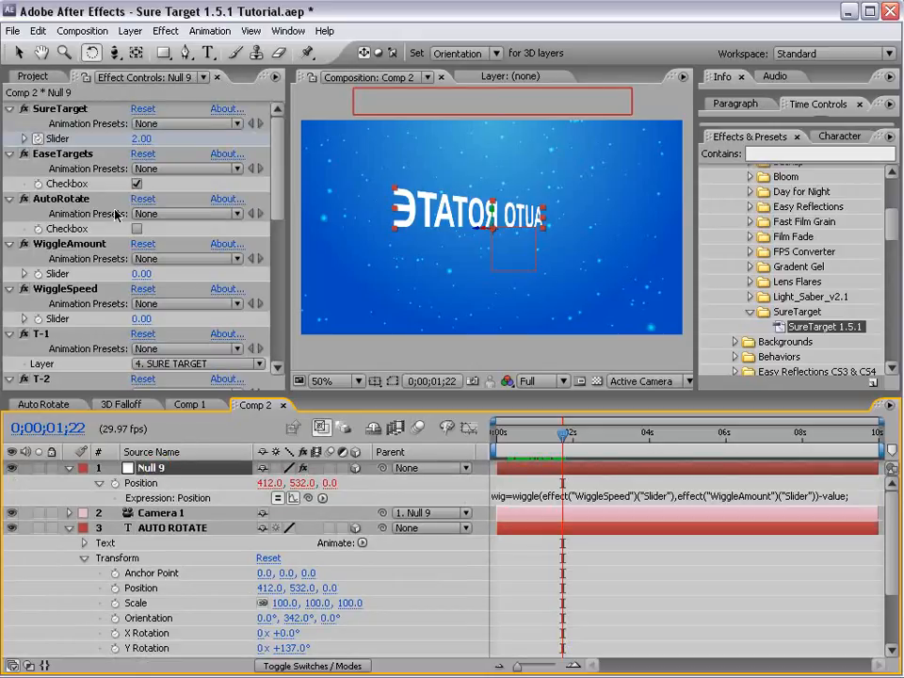
click(115, 216)
click(137, 229)
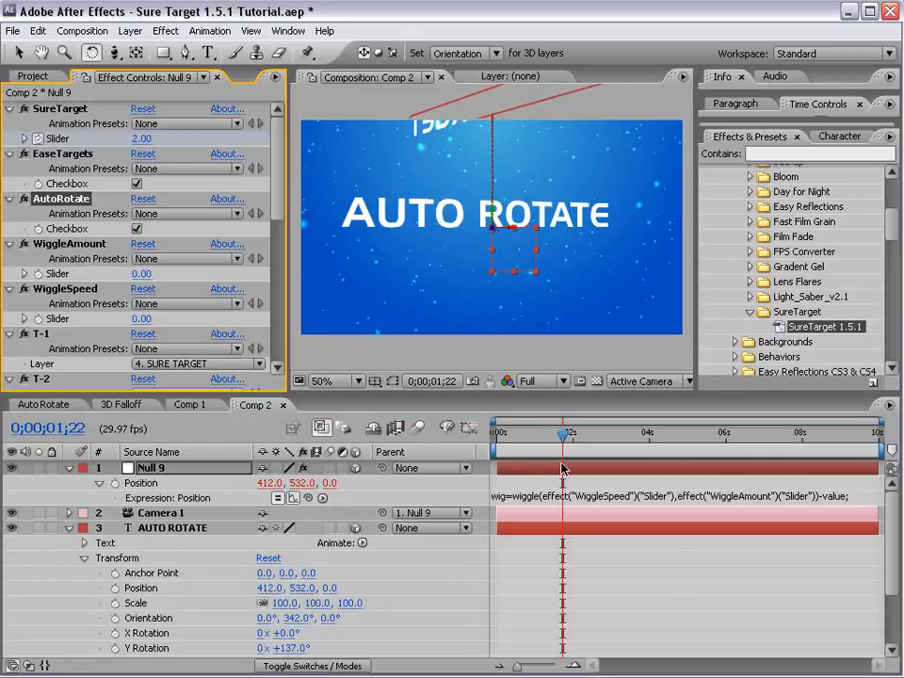
key(u)
drag(563, 434, 562, 459)
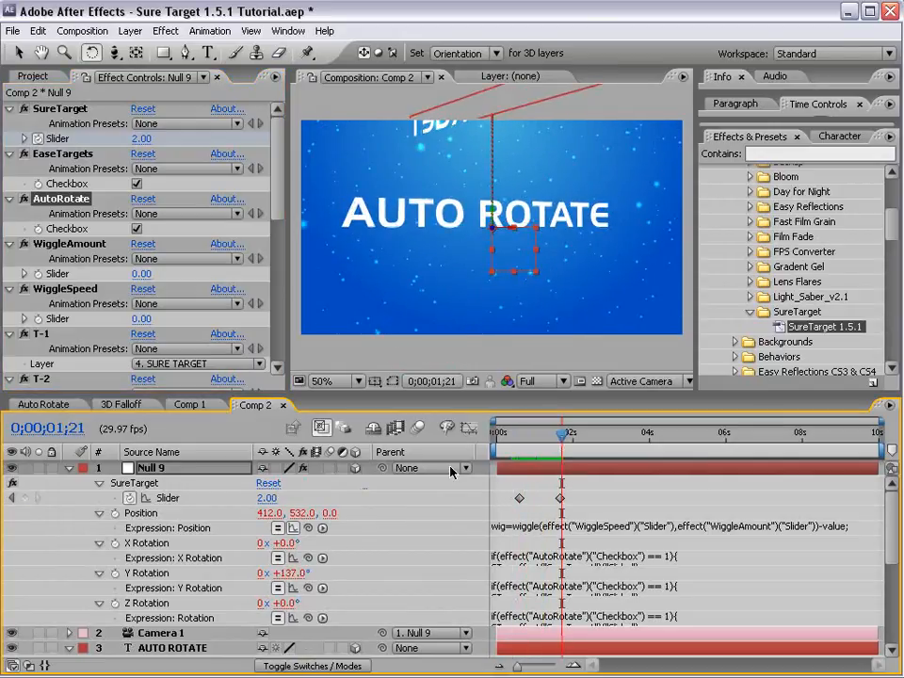
Step: Rotate the AUTO ROTATE title to a Y orientation of 28° with the Rotation tool and scrub between the two titles
click(394, 214)
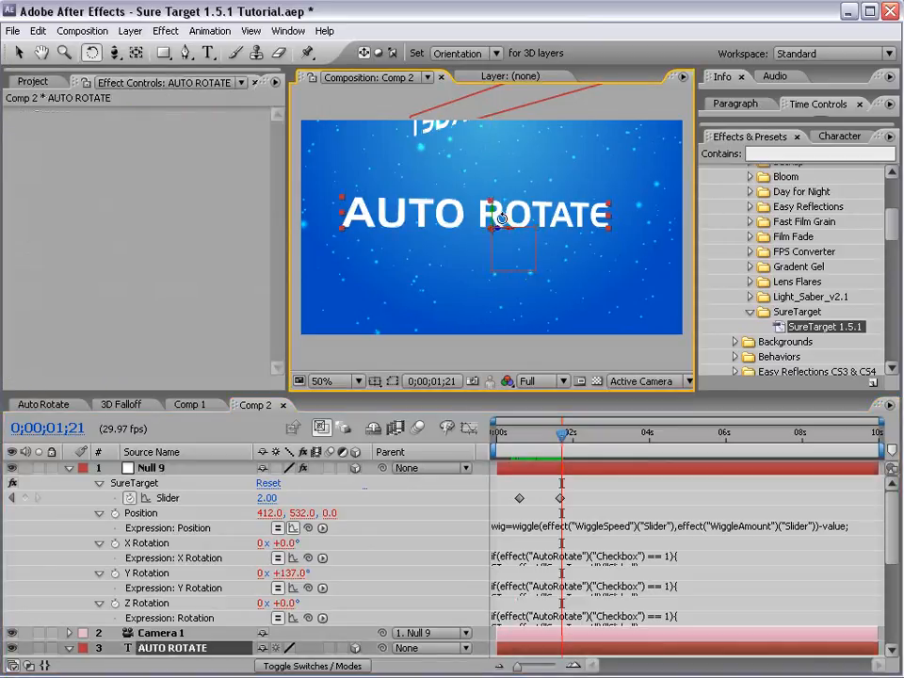
drag(491, 212, 463, 222)
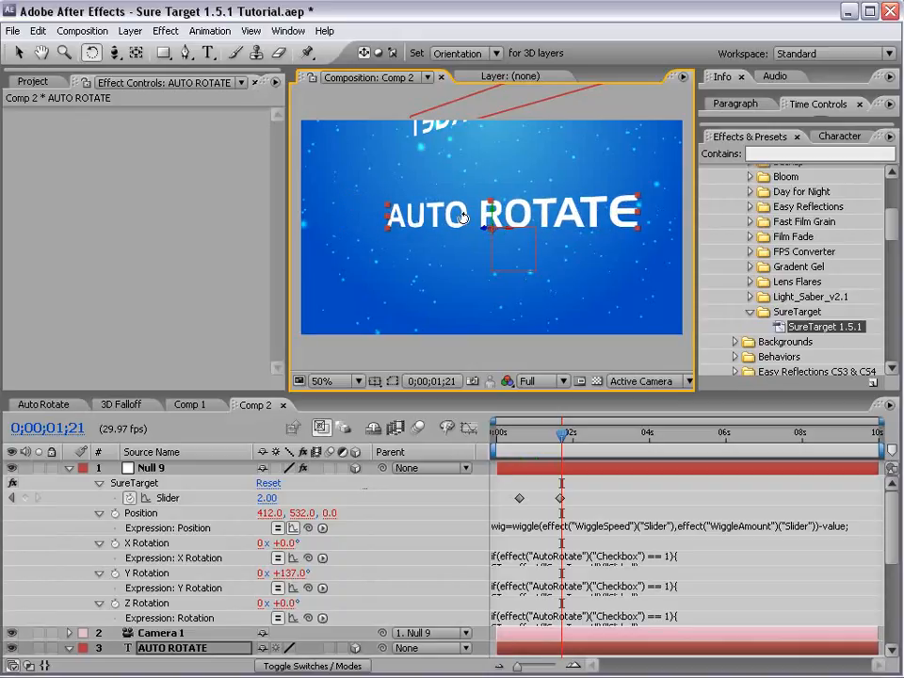
click(509, 433)
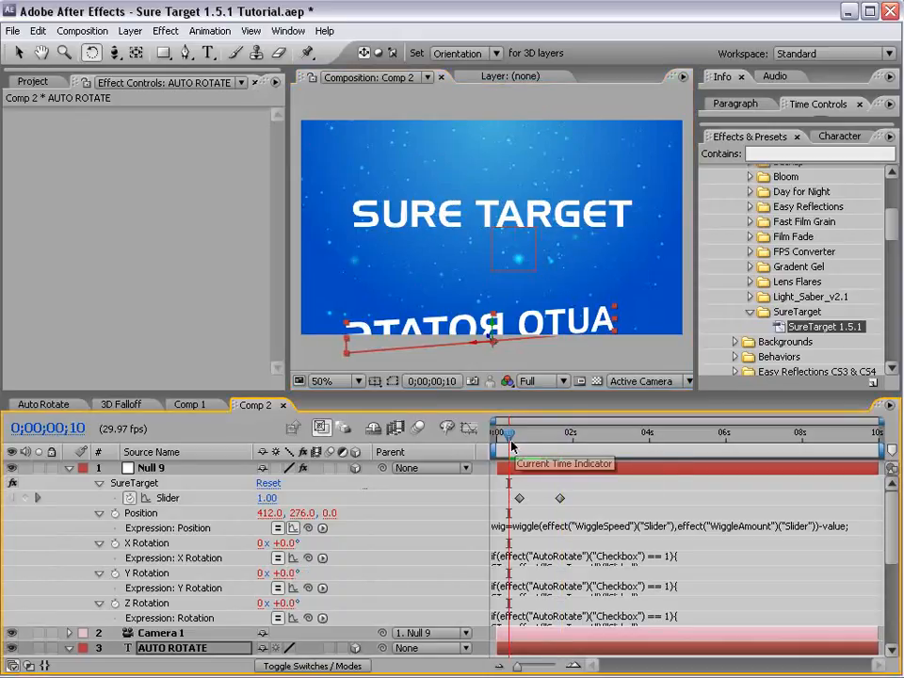
drag(509, 450, 557, 450)
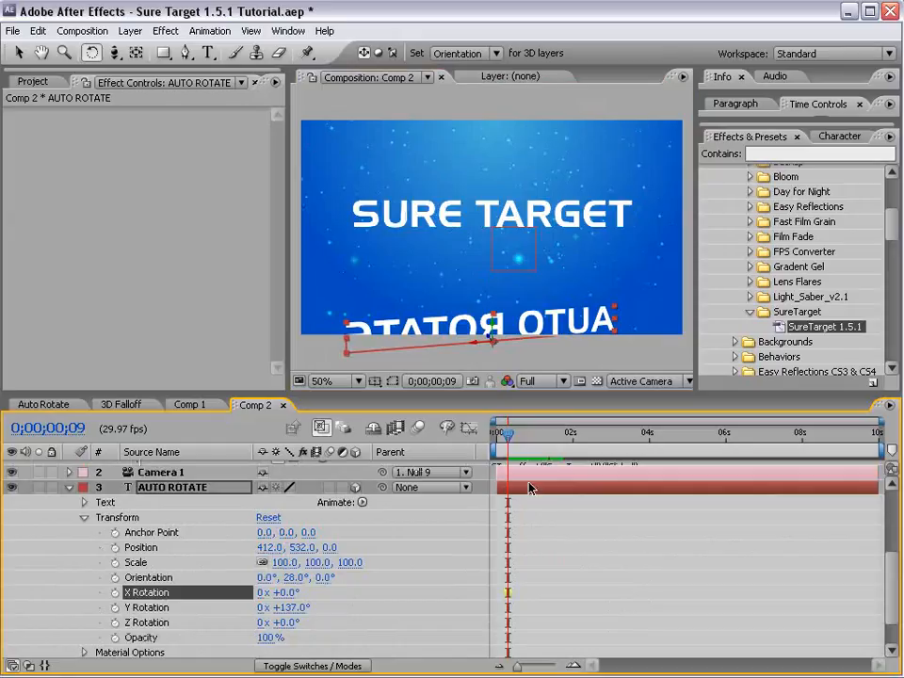
drag(509, 450, 559, 455)
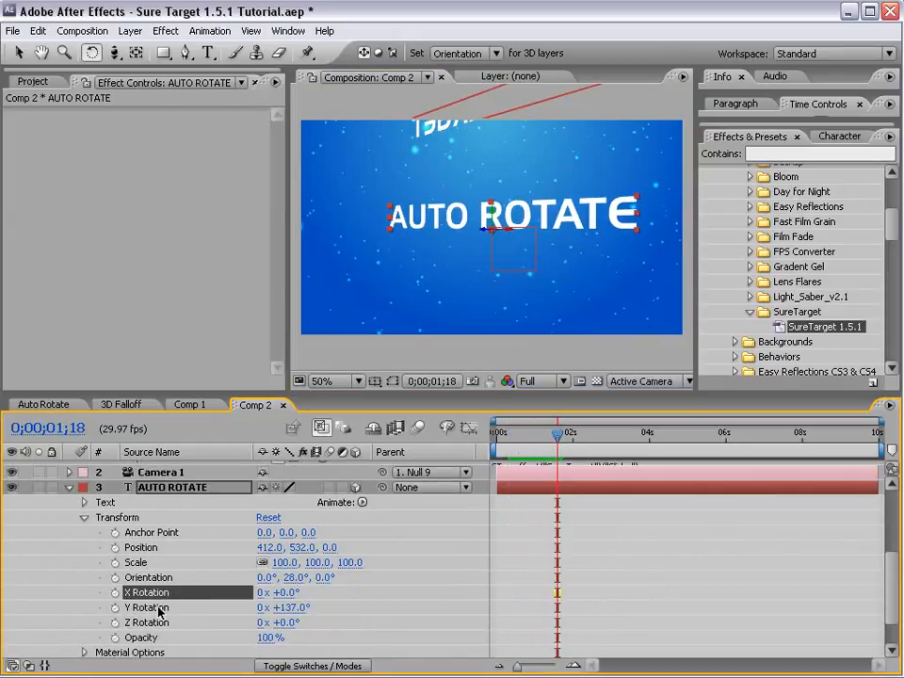
Step: Set the AUTO ROTATE layer's Y Rotation to 1x +137° and play a preview of the camera move
click(578, 508)
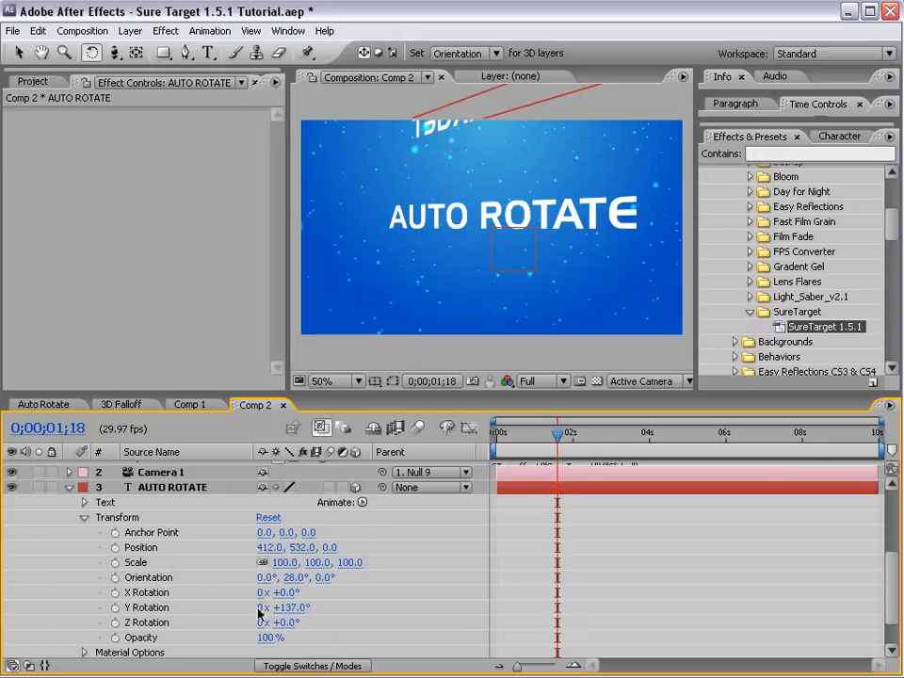
click(224, 613)
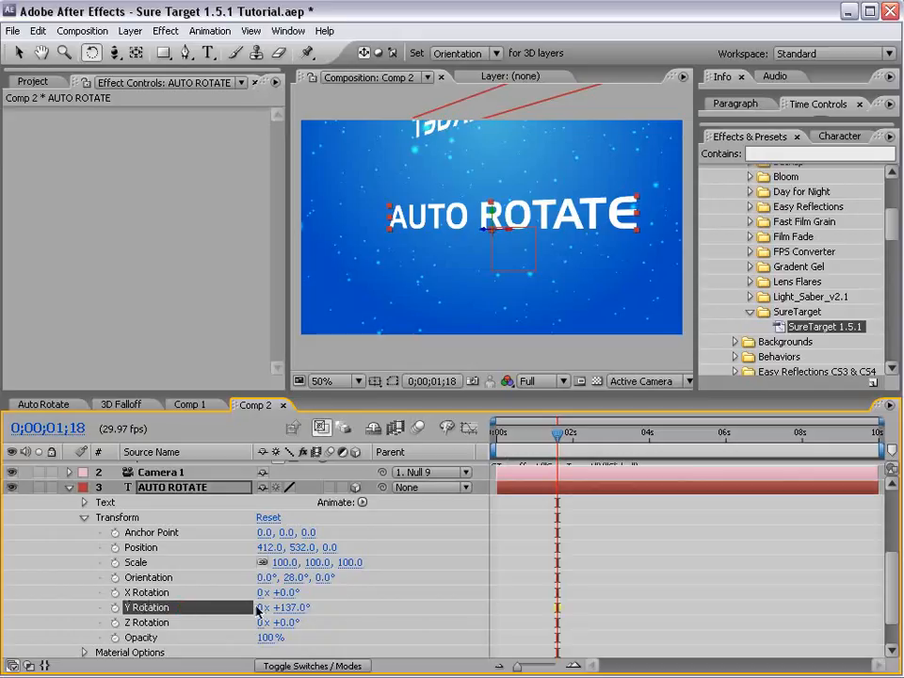
click(259, 609)
text(1)
key(Return)
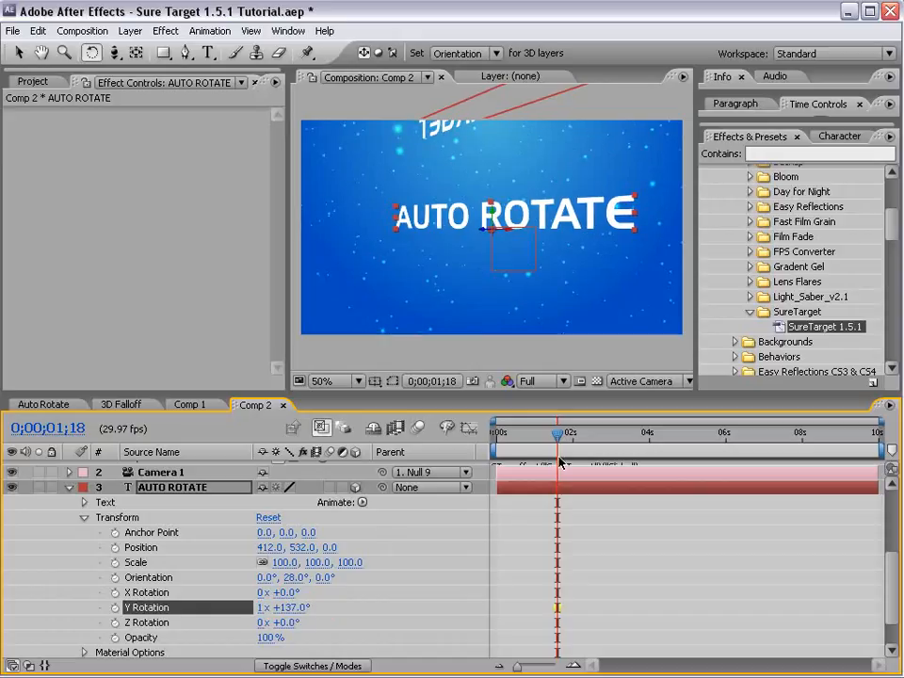
key(KP_0)
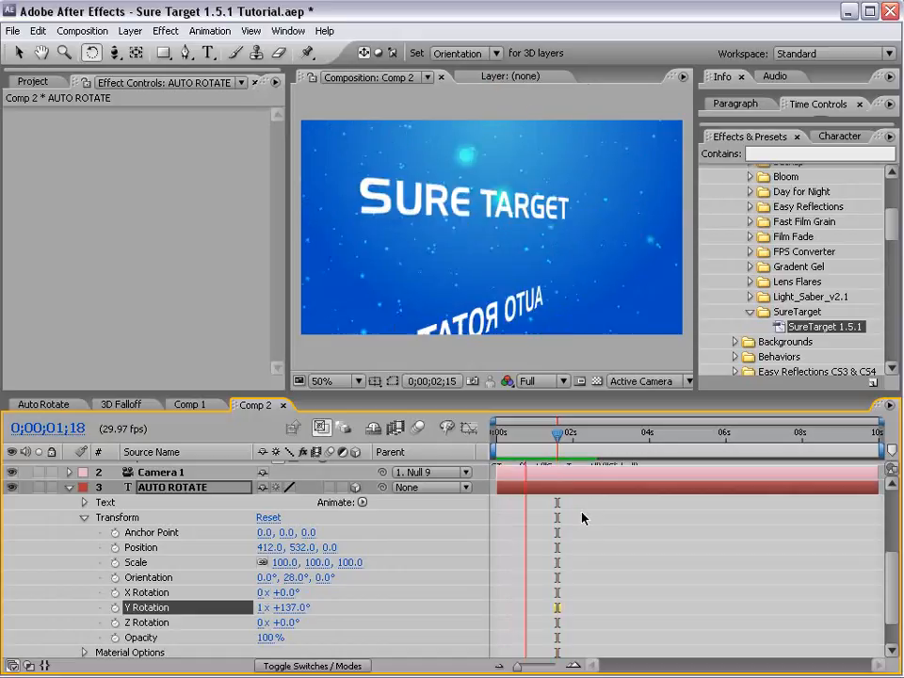
key(space)
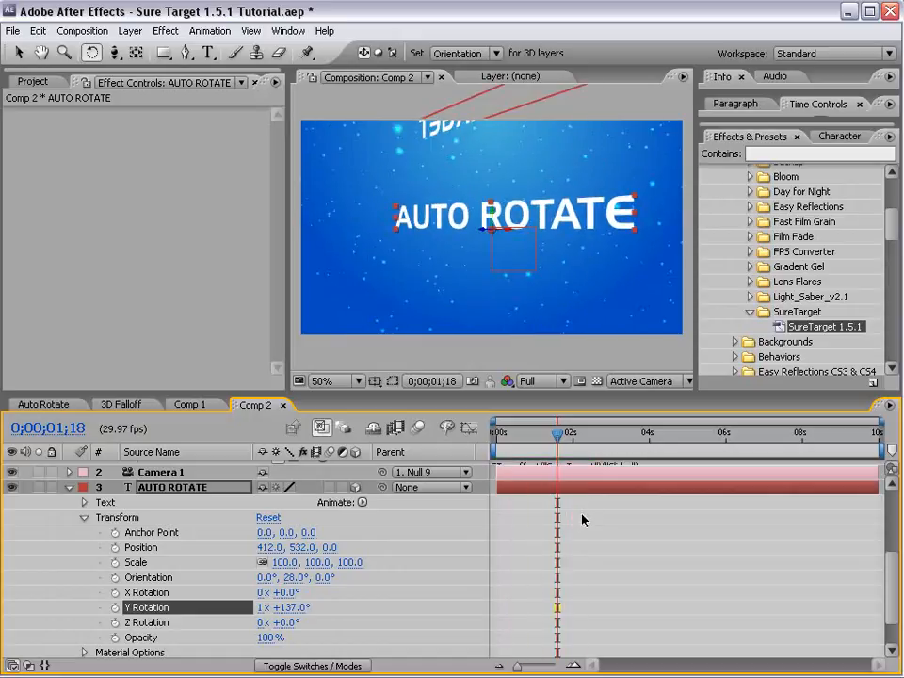
Step: Collapse the open properties of all layers in Comp 2 and deselect the layers
key(e)
key(e)
scroll(569, 583, up, 3)
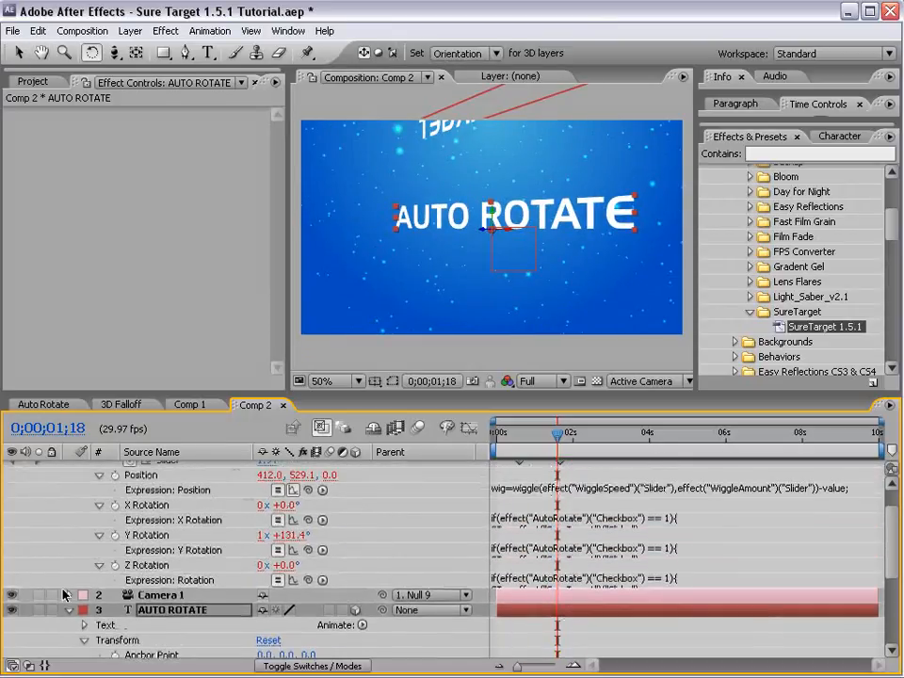
key(ctrl+a)
click(70, 611)
click(305, 571)
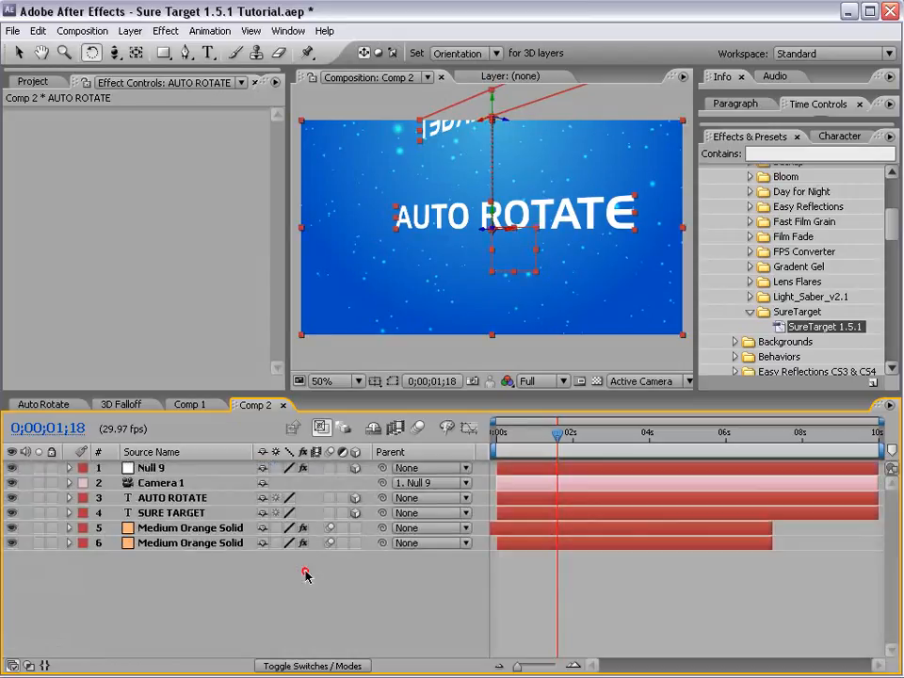
Step: Turn on motion blur for the AUTO ROTATE and SURE TARGET layers and enable it for the composition
click(329, 497)
click(329, 512)
click(417, 428)
click(559, 599)
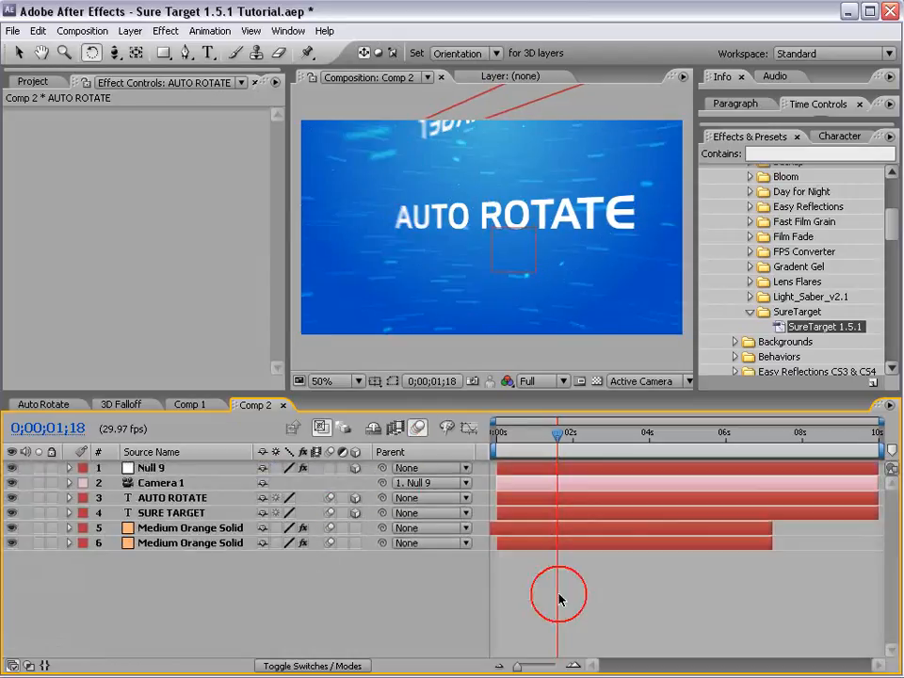
Step: Add the expression wiggle(.2,200) to the Position property of Camera 1
click(168, 483)
key(p)
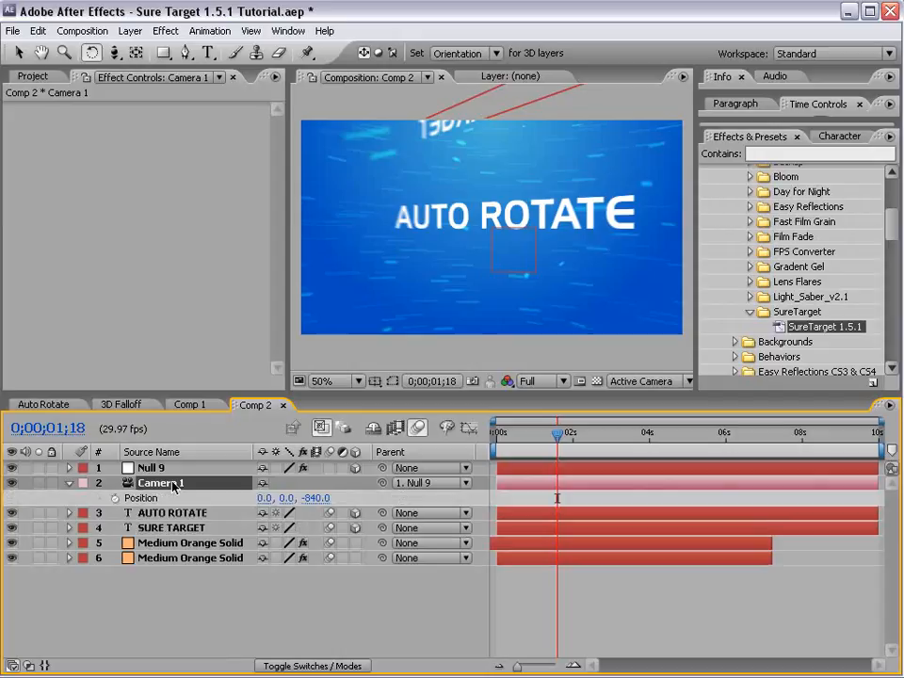
alt+click(114, 499)
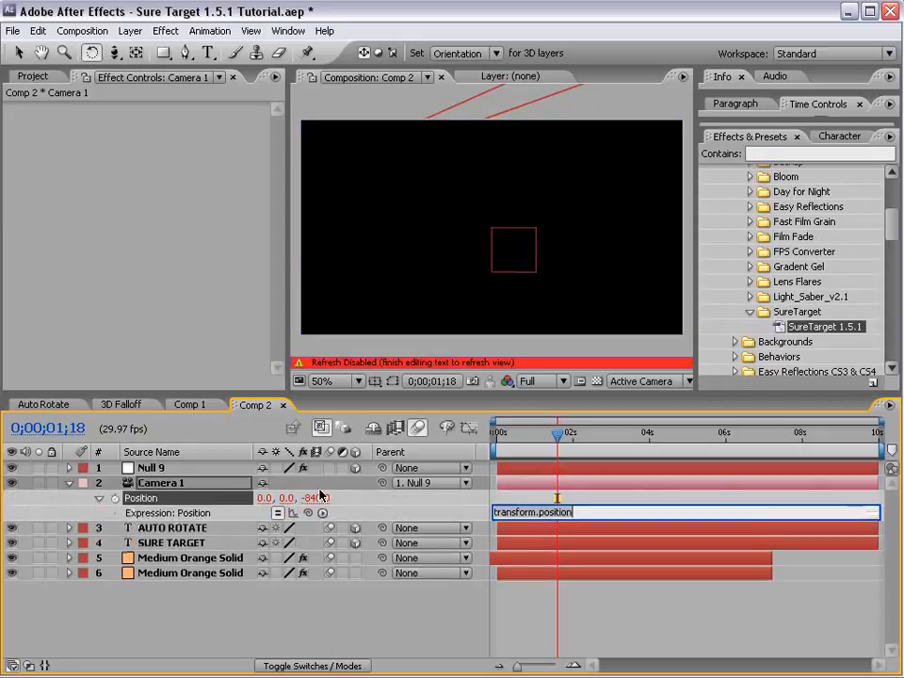
text(wiggle)
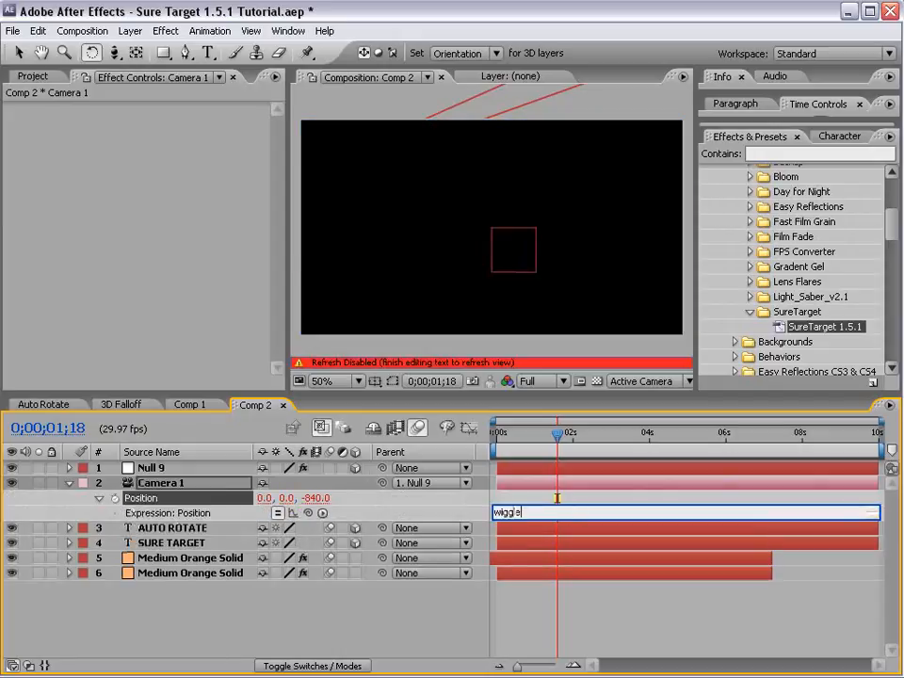
text((.2)
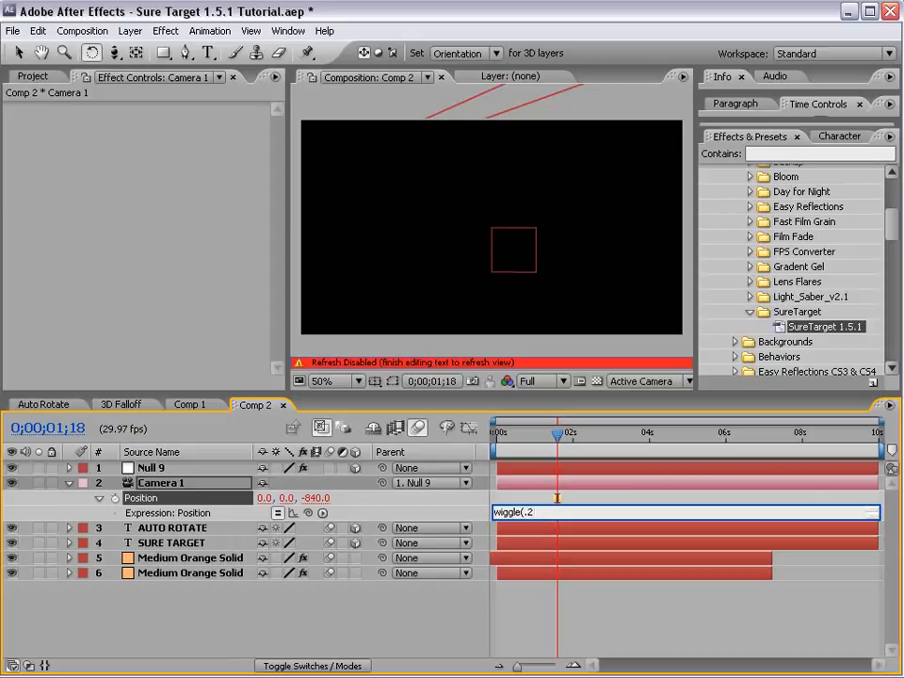
text(,200))
click(549, 304)
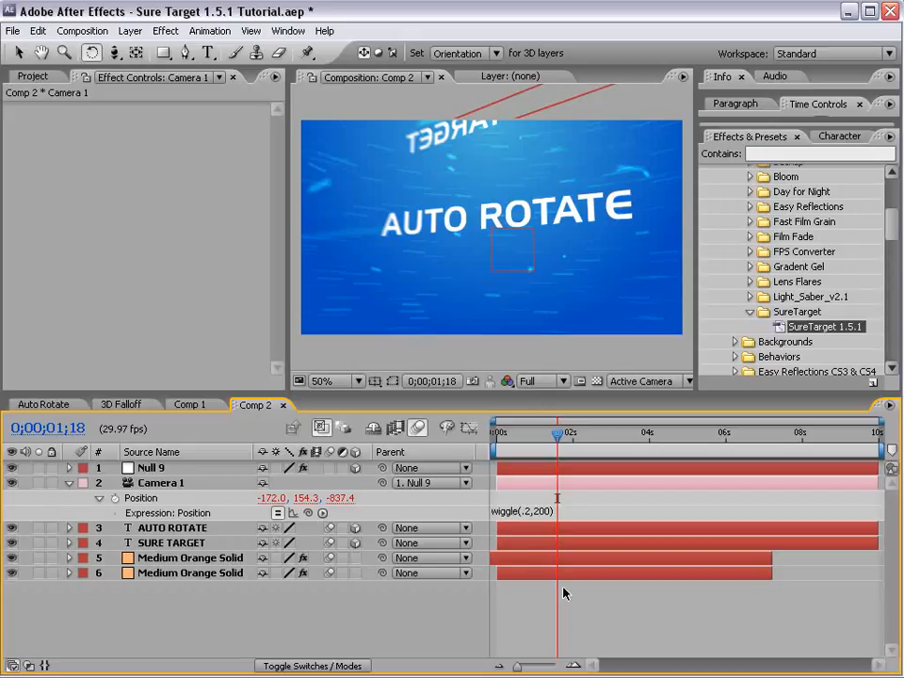
Step: Preview the wiggling camera move and undo the Position expression, moving the current time to 0;00;02;13
key(space)
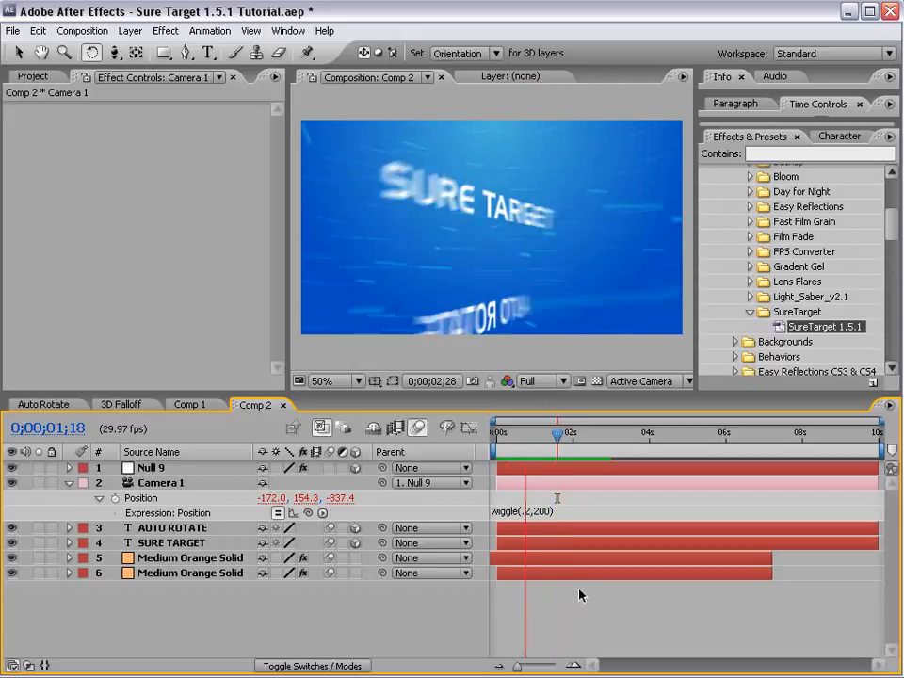
key(space)
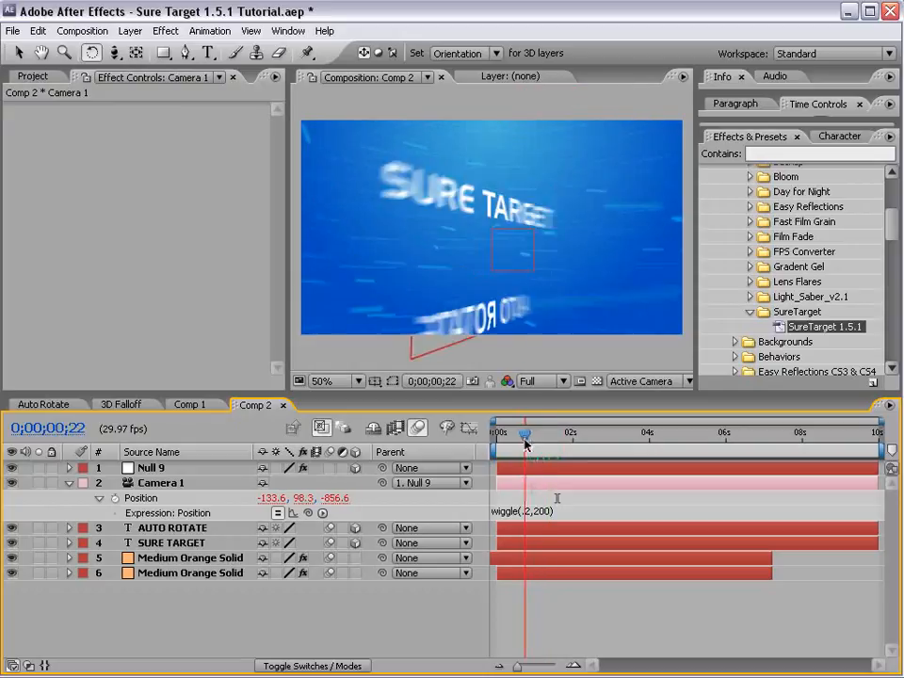
click(543, 380)
click(546, 414)
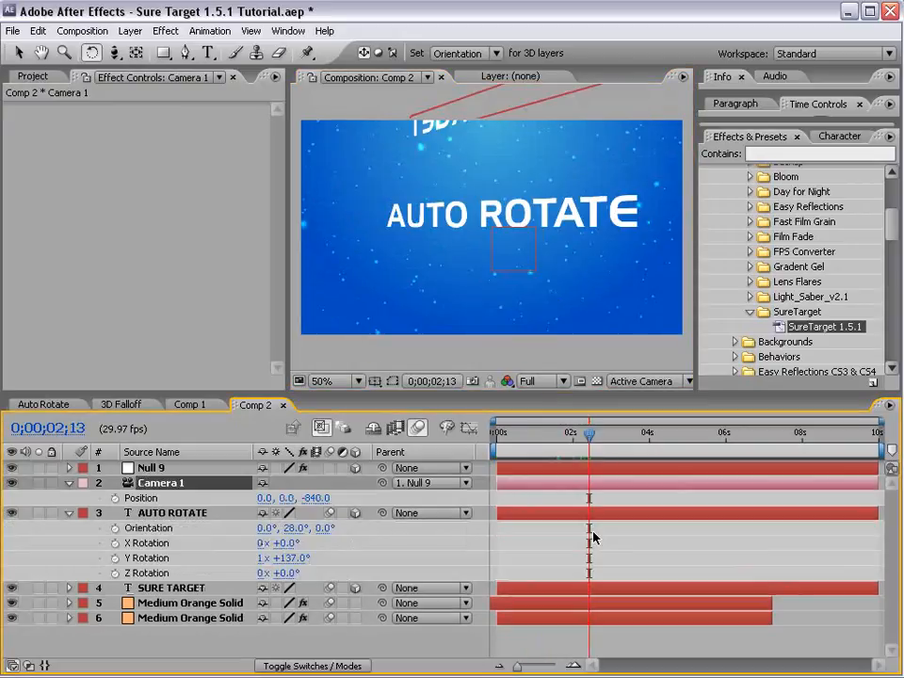
Step: Set the AUTO ROTATE title's Y orientation to 0°, its X Rotation to 56° and its Z Rotation to -47°
click(148, 528)
click(294, 528)
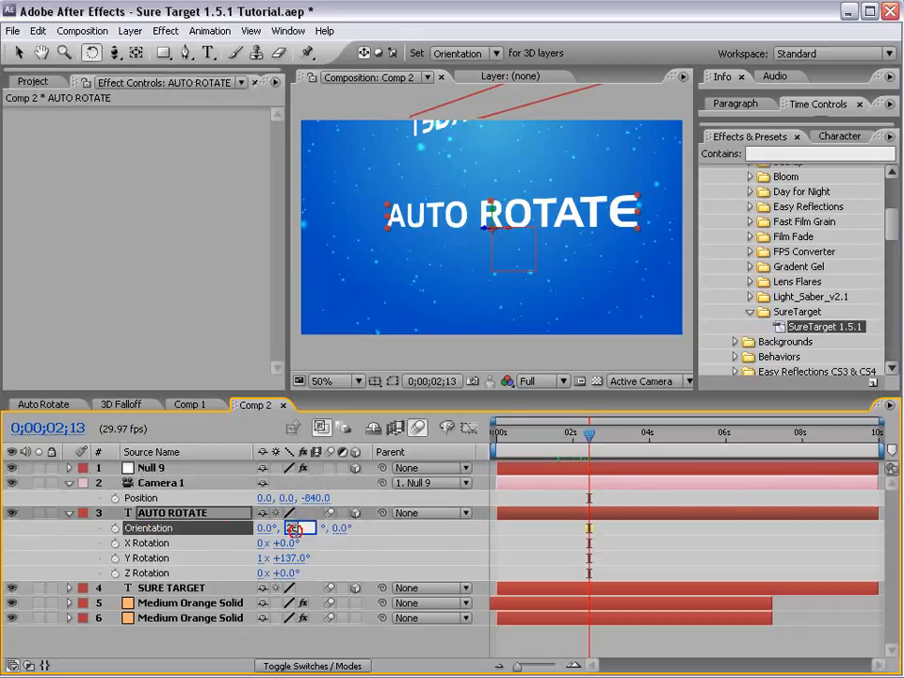
text(0)
key(Return)
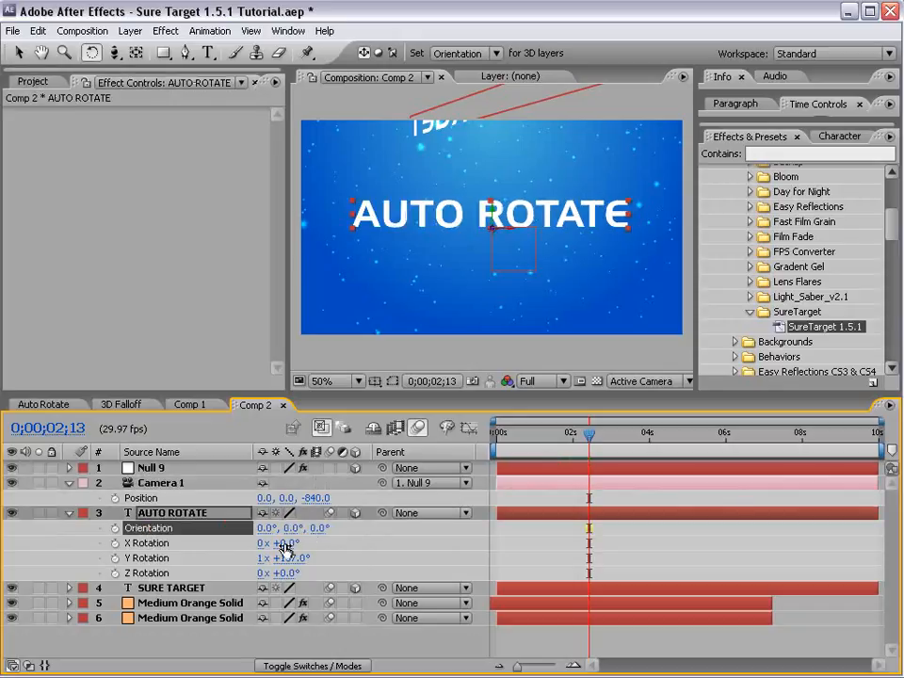
drag(284, 544, 316, 528)
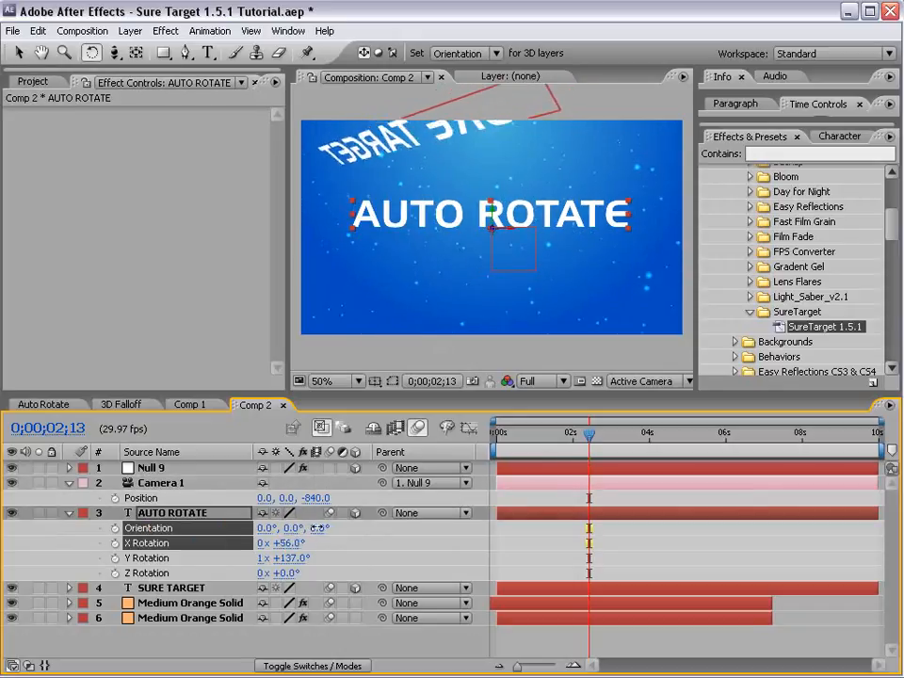
drag(286, 572, 251, 573)
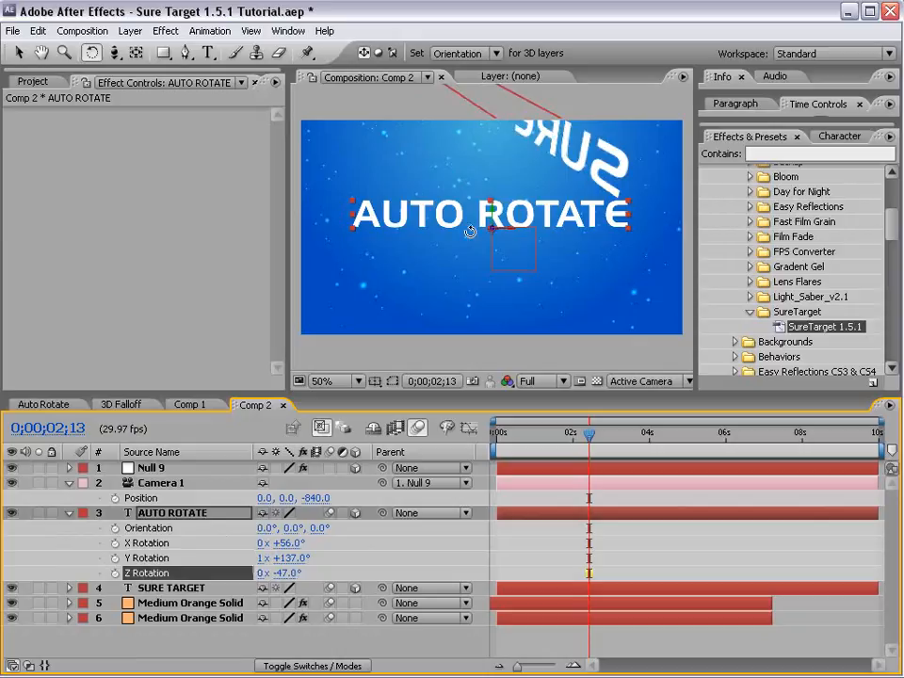
Step: Move the AUTO ROTATE title along its Z axis and set its X, Y and Z Rotation to 171°, 0x +137° and 41°
key(v)
drag(489, 223, 399, 258)
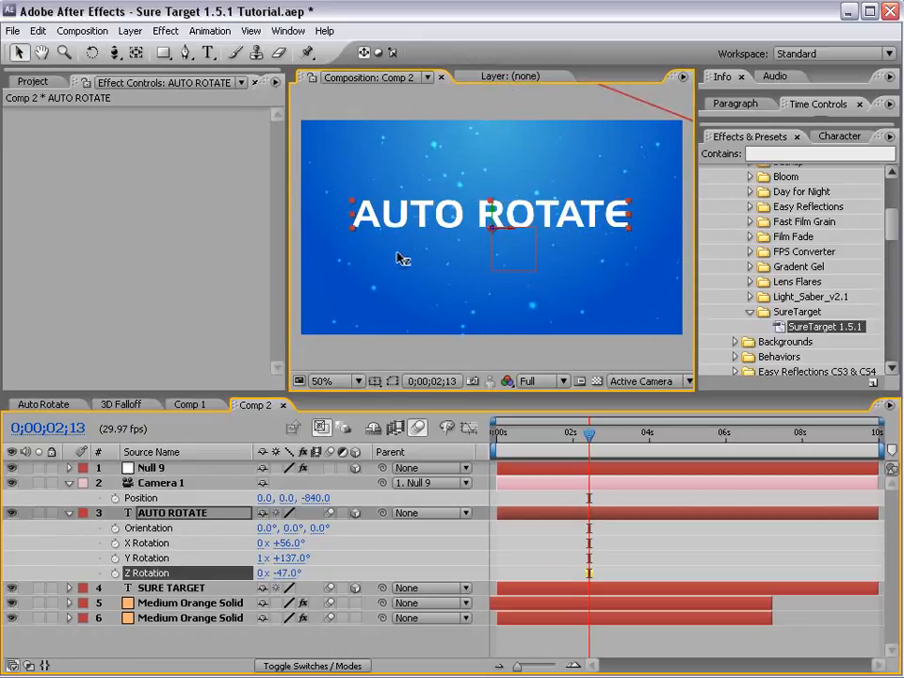
key(j)
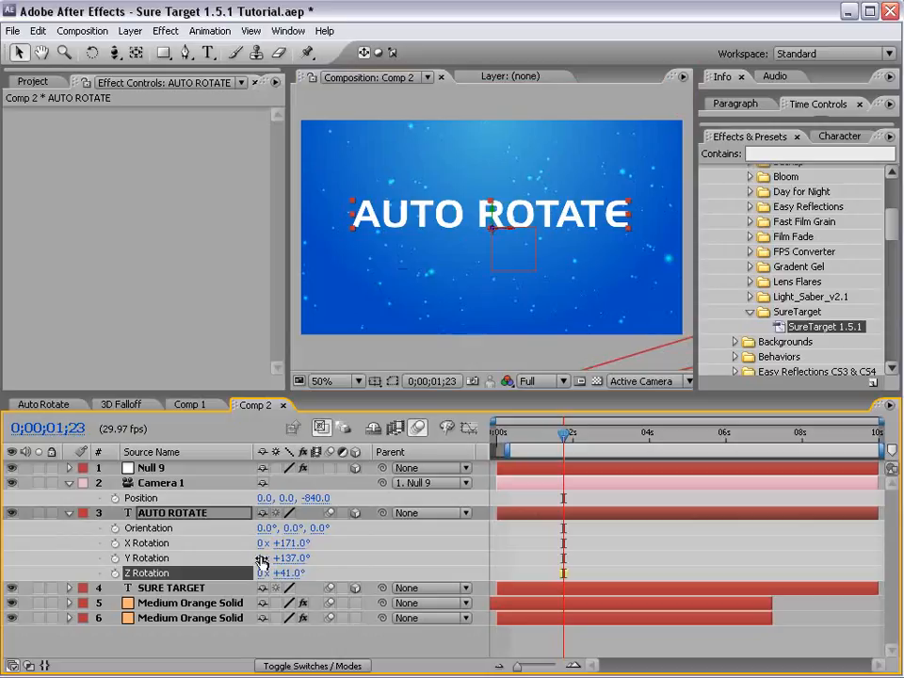
click(263, 558)
text(1)
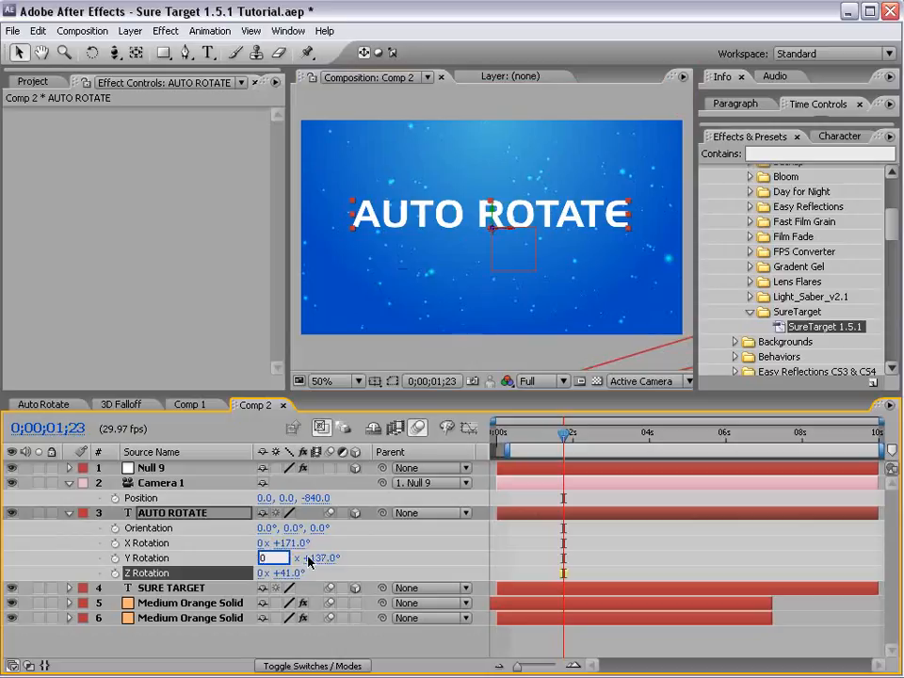
key(Return)
Step: Deselect the title, preview the revised camera move in Comp 2 and save the project
click(603, 526)
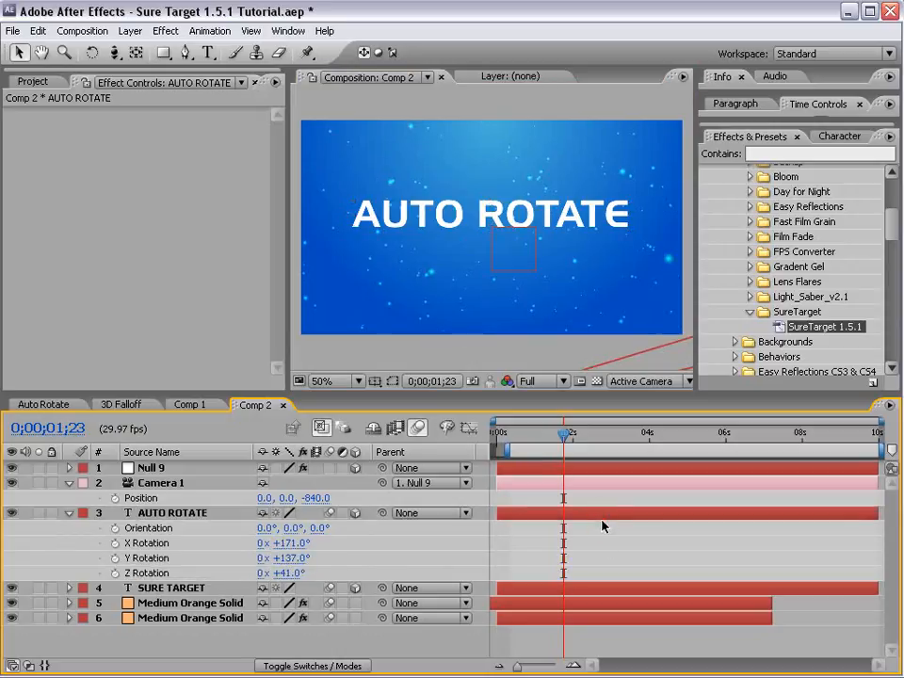
key(KP_0)
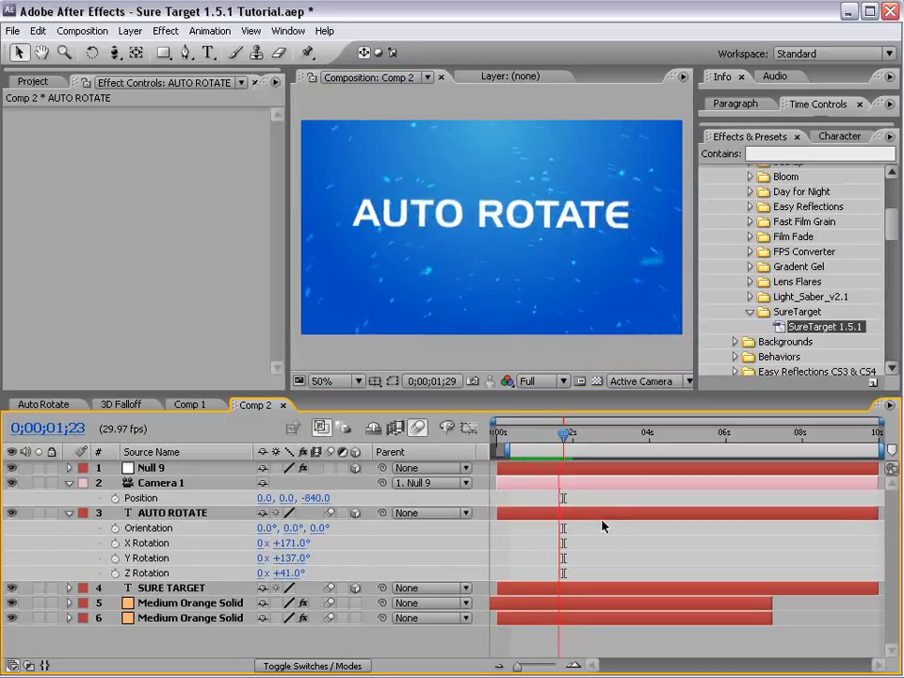
key(ctrl+s)
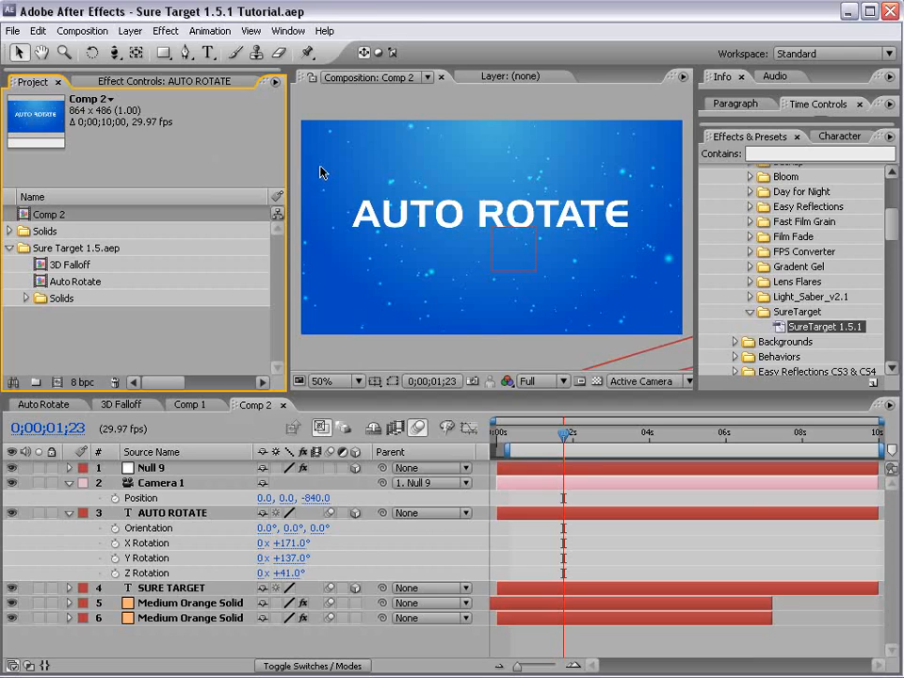
Step: Switch to Firefox to look at the 3D Falloff tutorial on the VideoCopilot tutorials page, and return to After Effects
key(alt+Tab)
scroll(226, 415, down, 5)
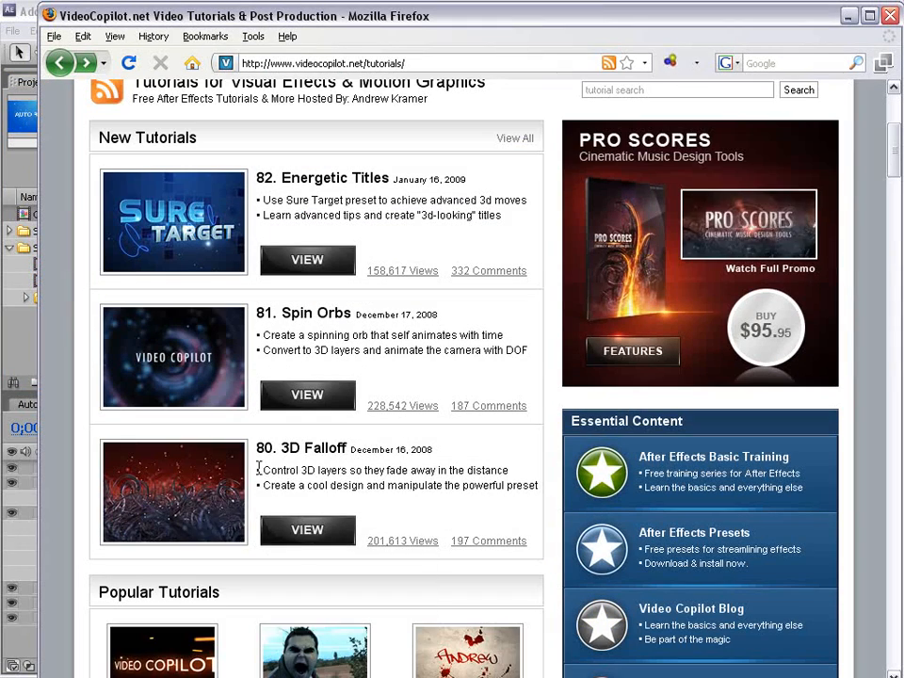
drag(328, 484, 345, 483)
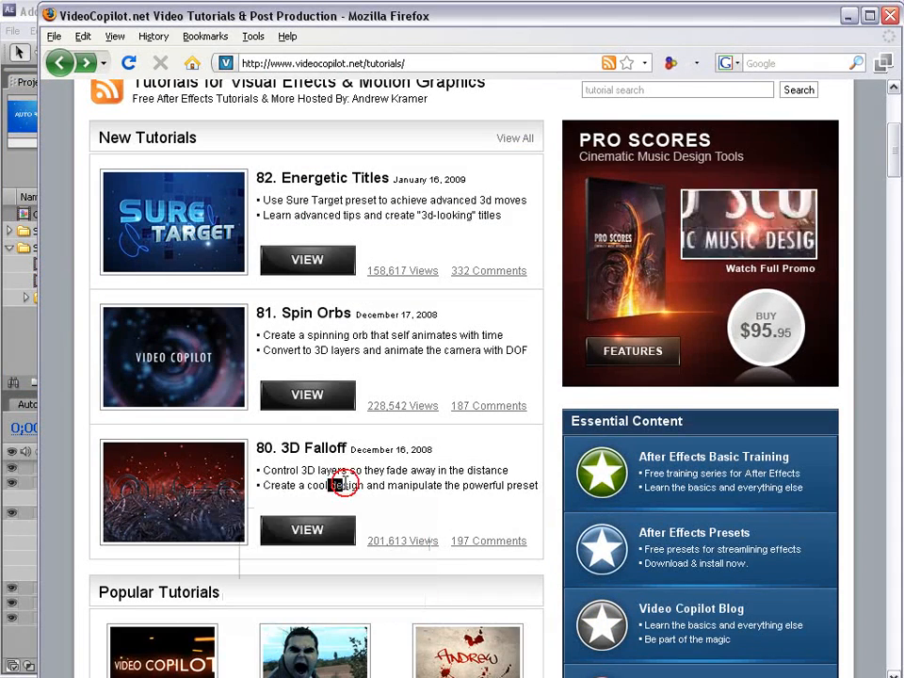
key(alt+Tab)
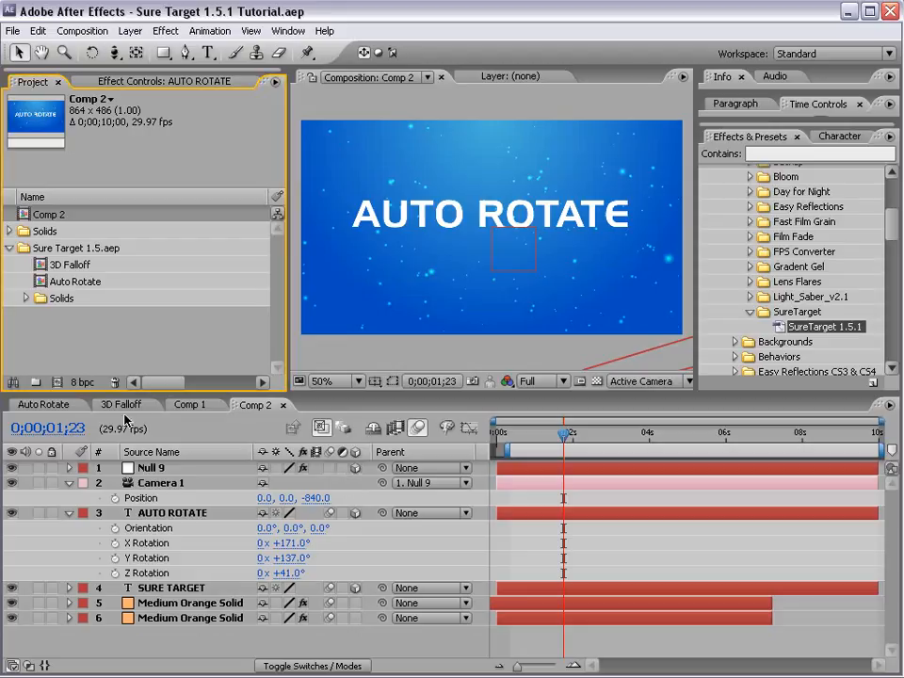
Step: Open the 3D Falloff composition, scrub to 0;00;02;01 and expand the Video Copilot 3D Falloff preset folder
click(119, 406)
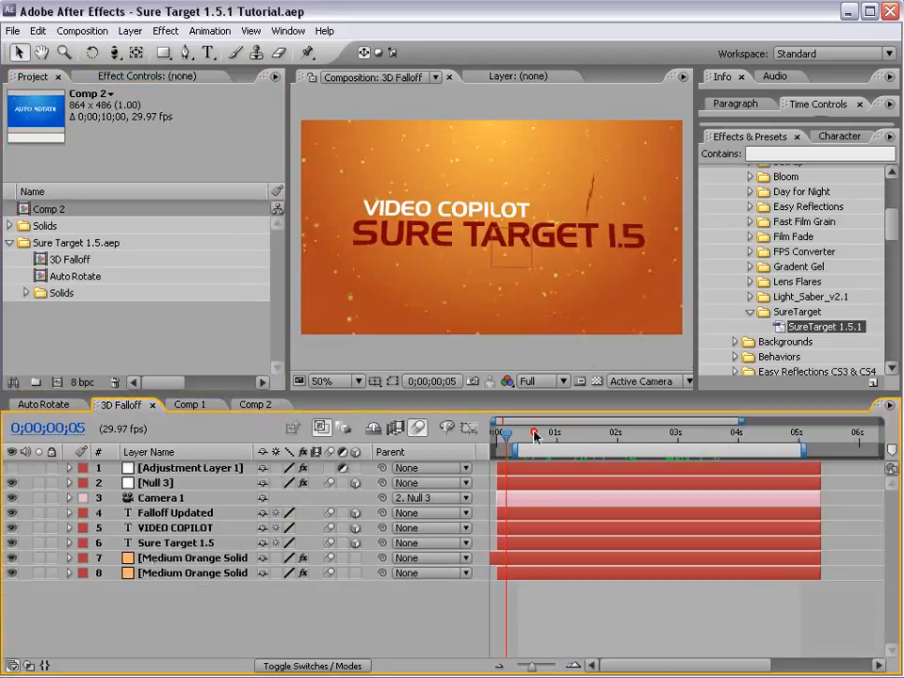
drag(534, 435, 620, 496)
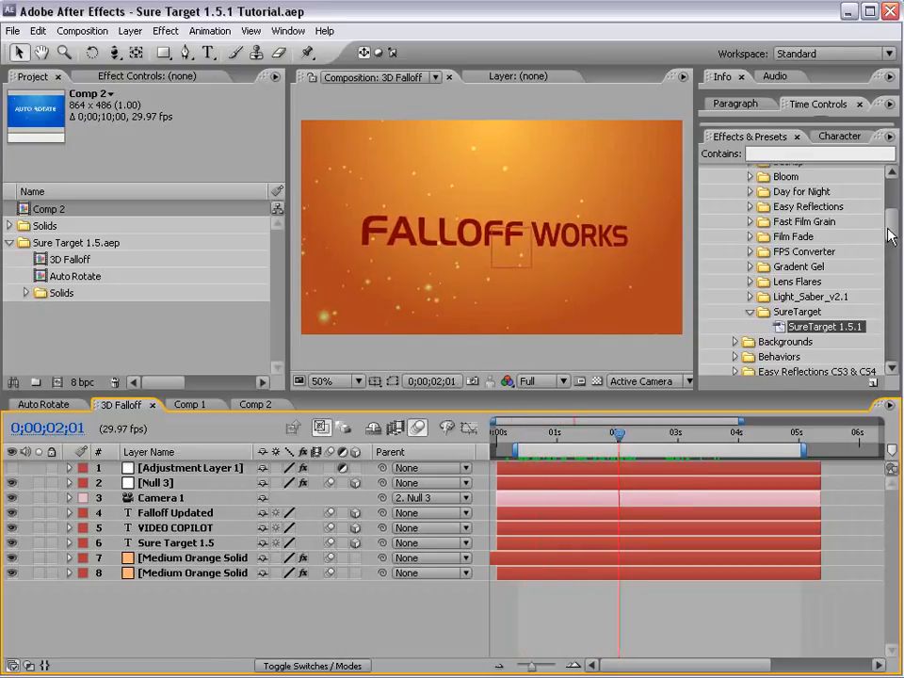
drag(891, 235, 890, 221)
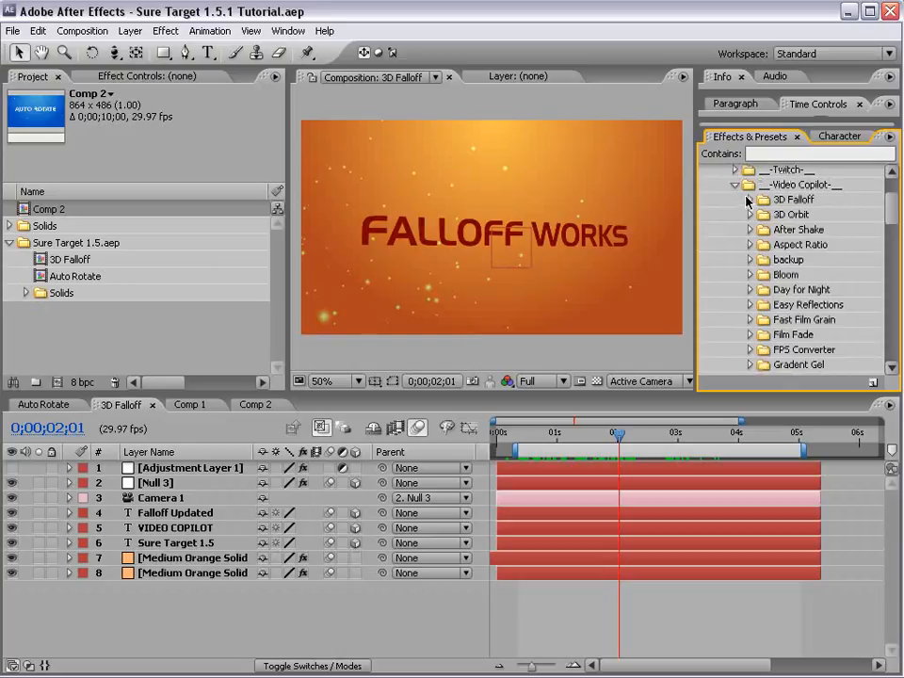
click(750, 200)
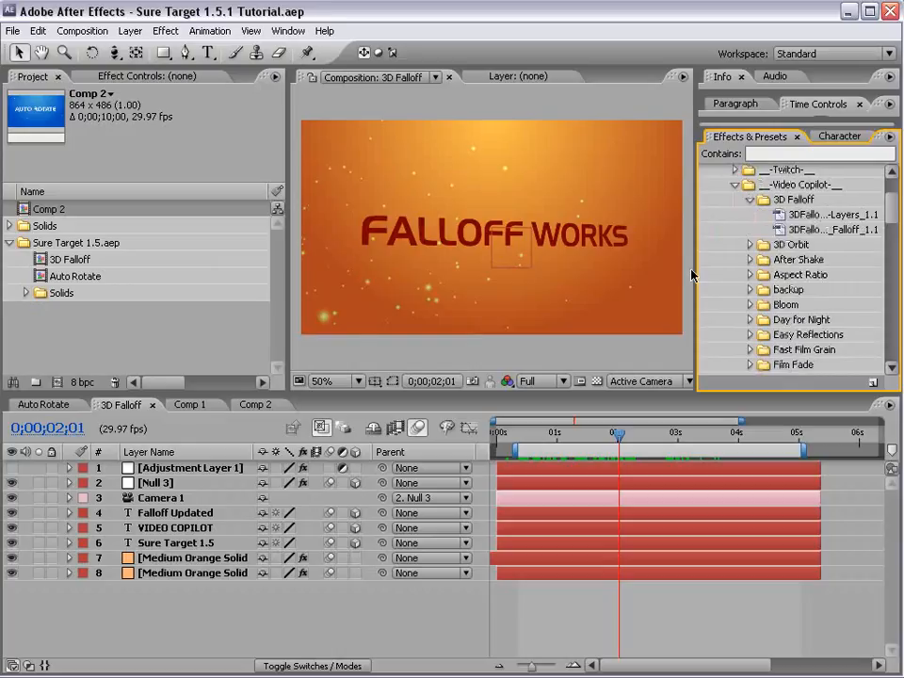
Step: Add a new adjustment layer to the 3D Falloff composition and rename it Falloff
click(130, 30)
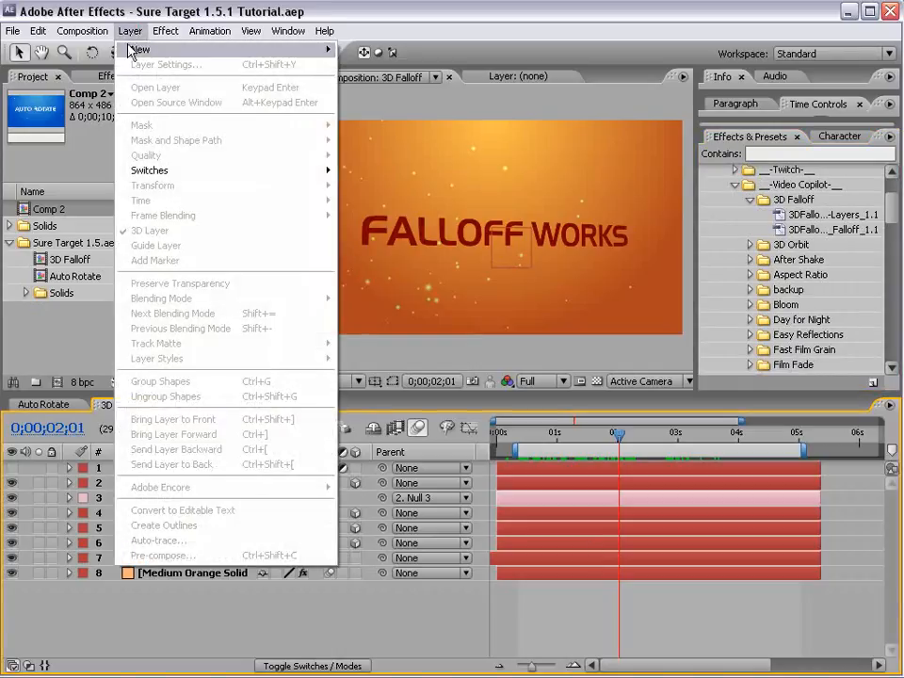
mouse_move(188, 49)
click(396, 139)
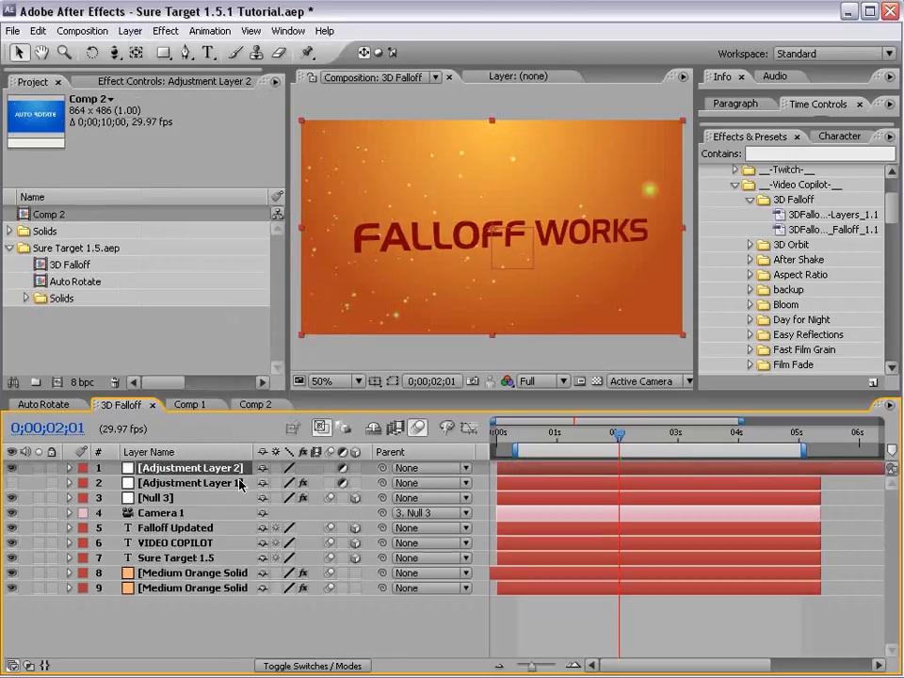
key(Return)
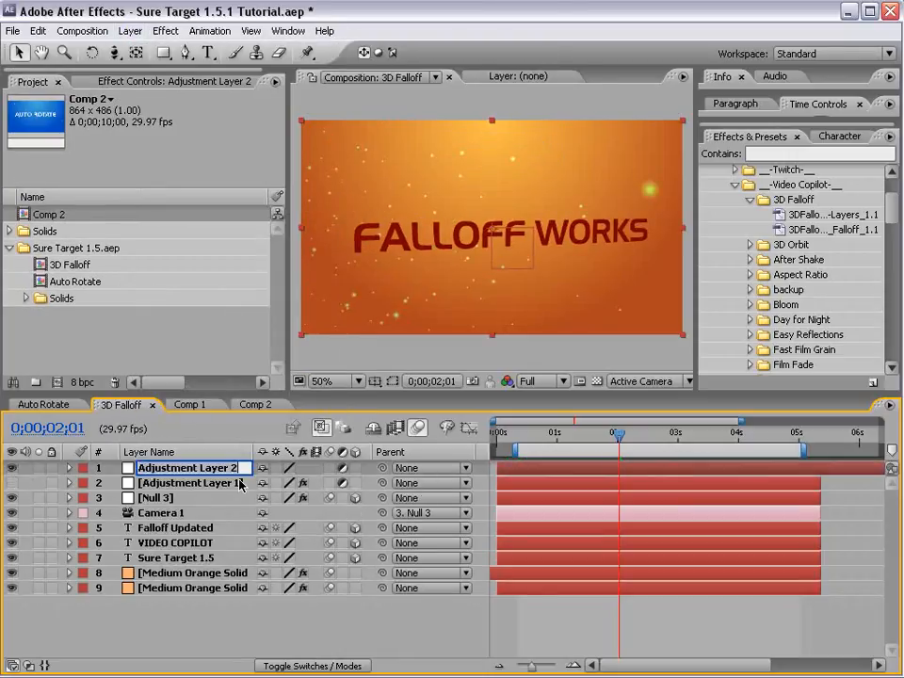
text(Falloff)
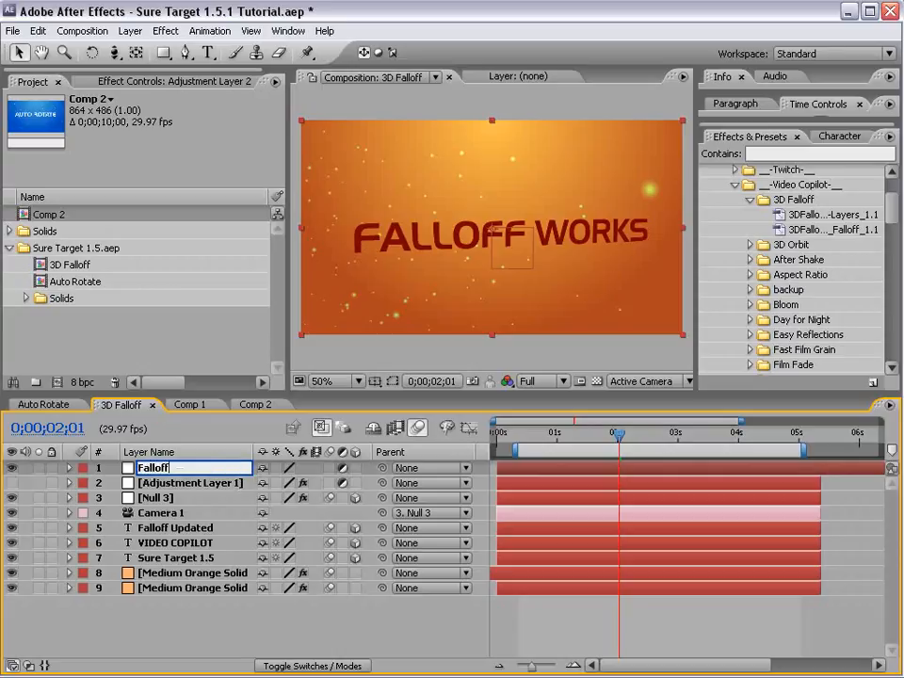
key(Return)
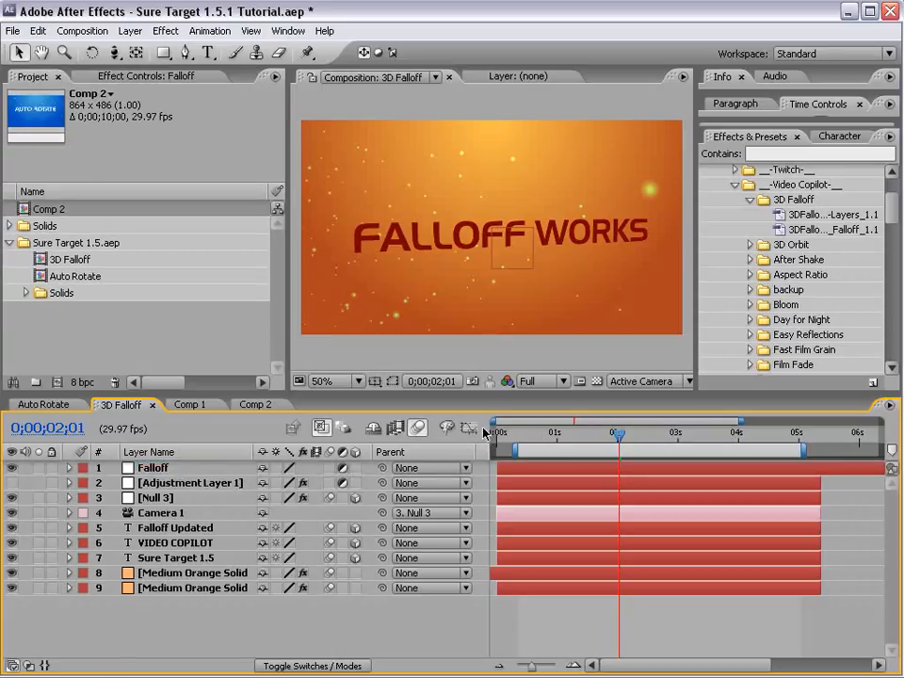
Step: Widen the preset list to read the full names and apply 3DFalloff_Control_Rename_Falloff_1.1 to the Falloff layer
drag(692, 244, 589, 245)
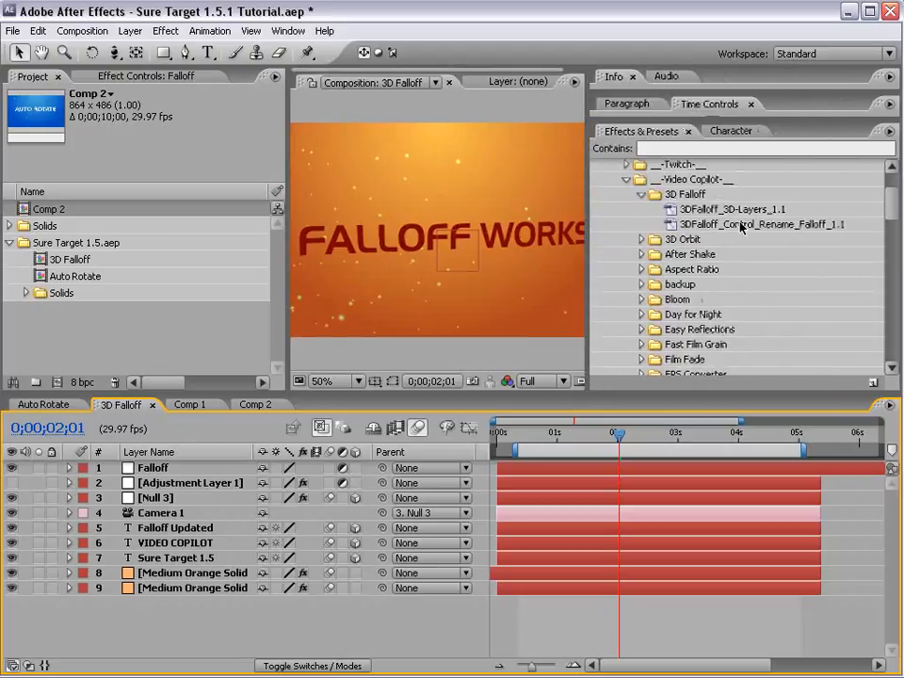
click(732, 226)
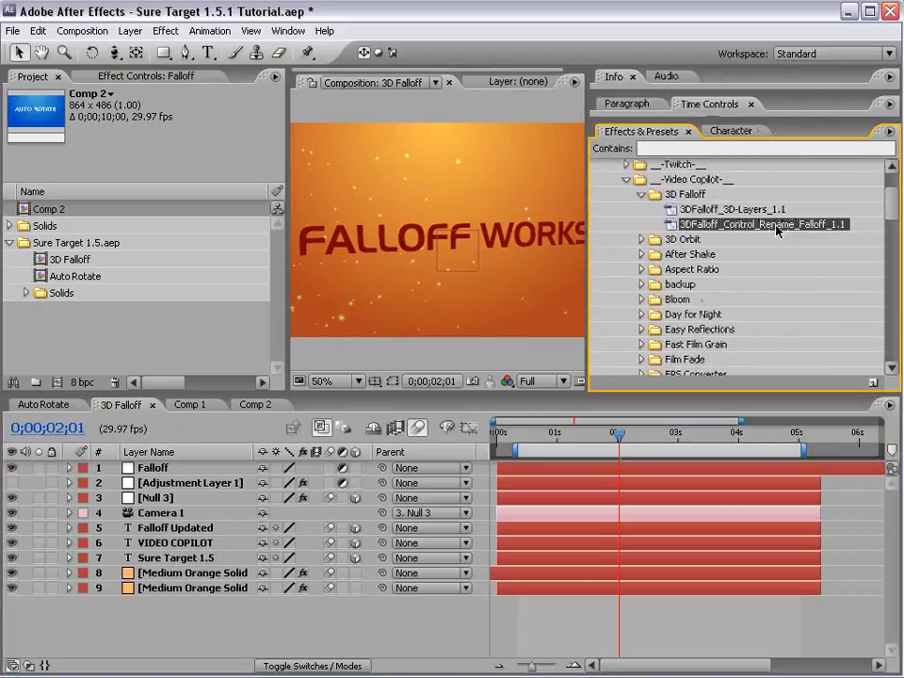
drag(710, 227, 156, 469)
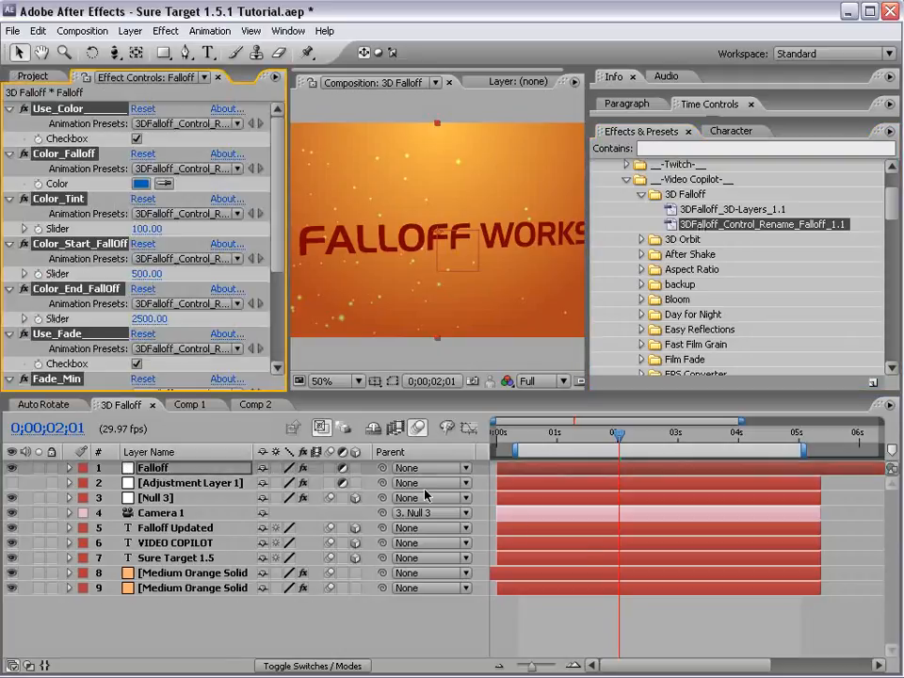
Step: Apply 3DFalloff_3D-Layers_1.1 to the Falloff Updated, VIDEO COPILOT and Sure Target 1.5 text layers, and select the Falloff layer
click(732, 209)
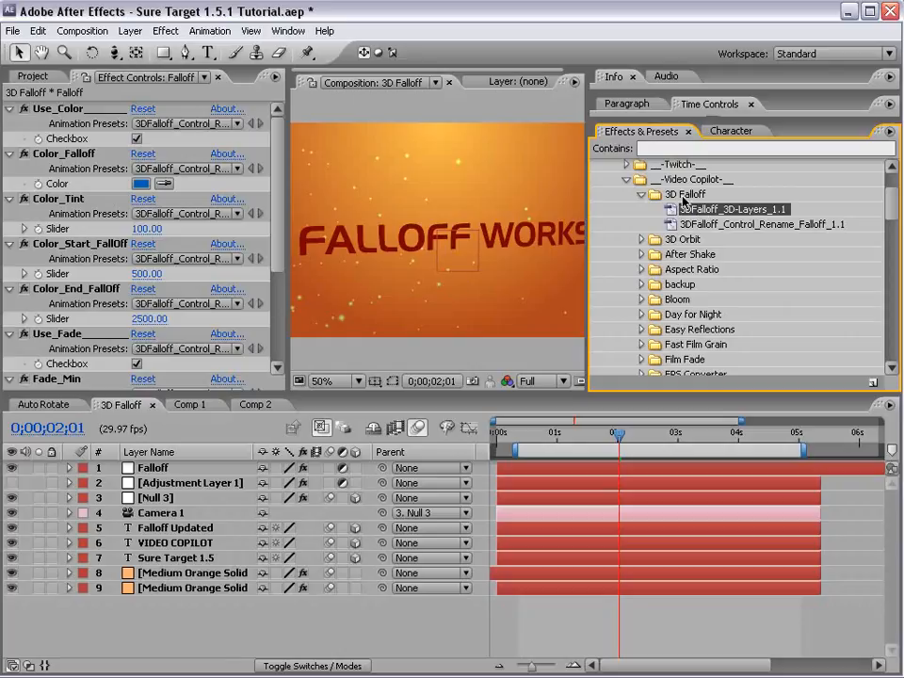
drag(700, 213, 162, 534)
drag(721, 211, 179, 545)
drag(712, 211, 208, 561)
click(150, 467)
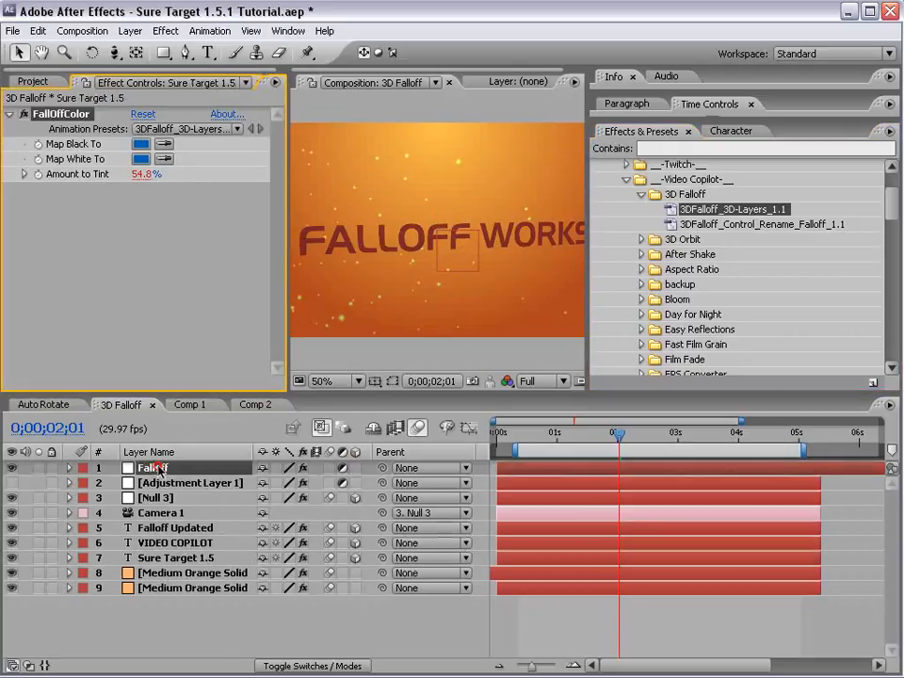
Step: At 0;00;00;14, set the Falloff layer's Color_Falloff color to an orange sampled from the composition's background
drag(590, 307, 733, 307)
drag(619, 435, 529, 443)
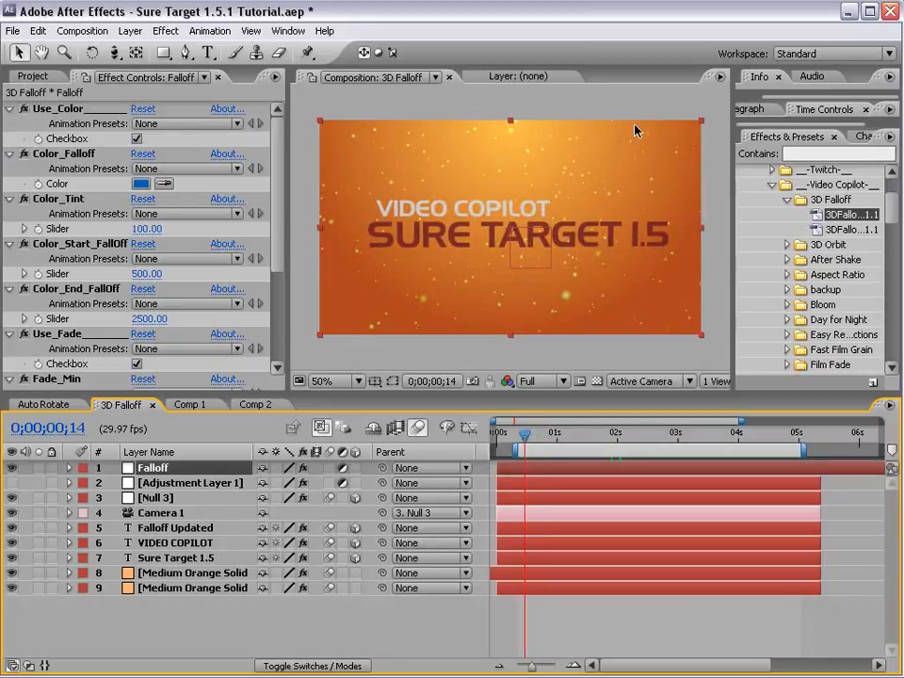
click(62, 153)
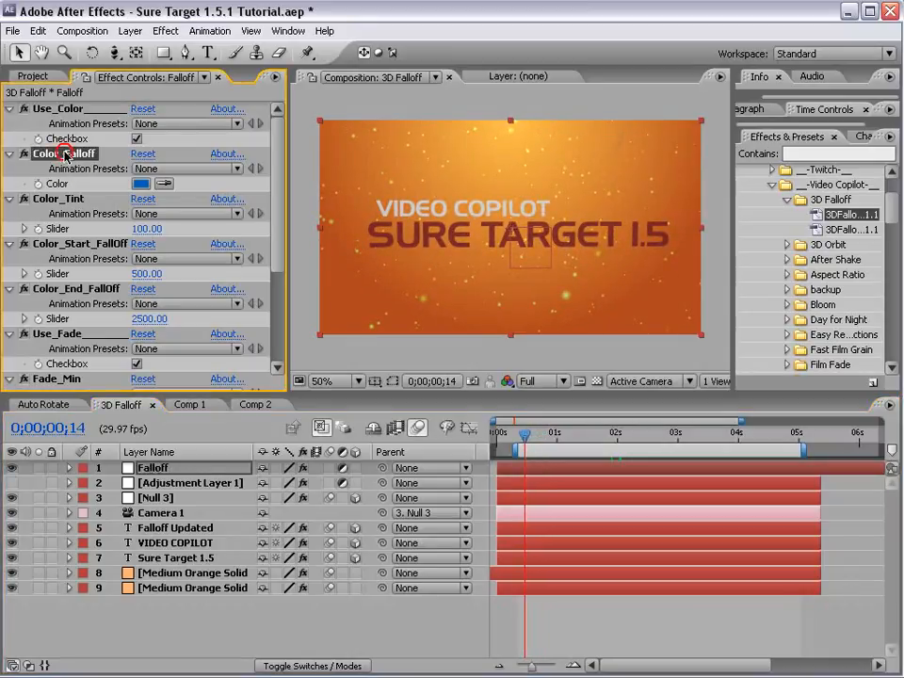
click(642, 155)
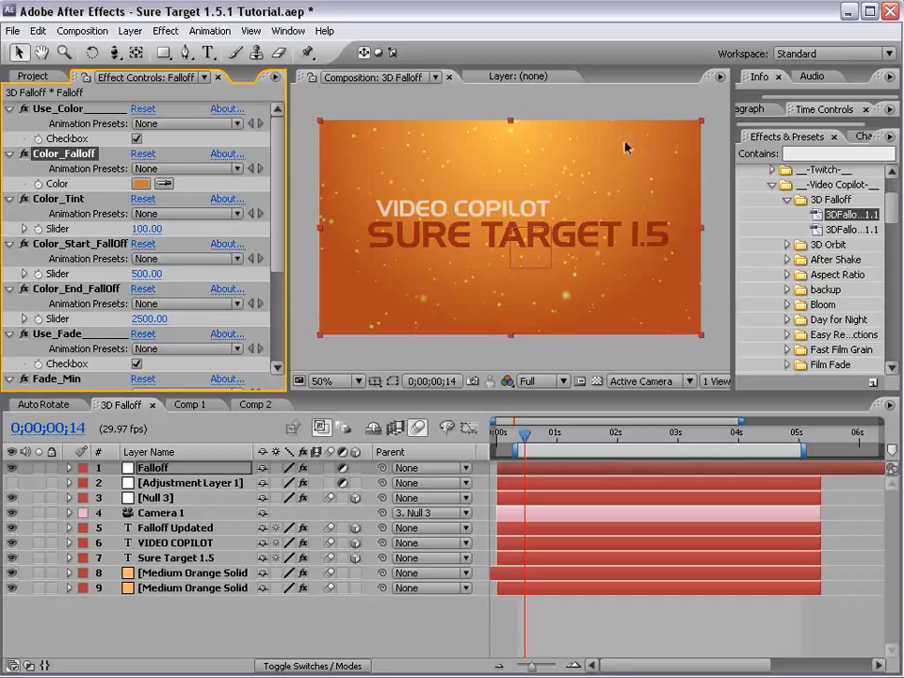
Step: At 0;00;00;04, turn Use_Fade and Use_Color off and back on to compare the titles with and without falloff
drag(525, 433, 508, 465)
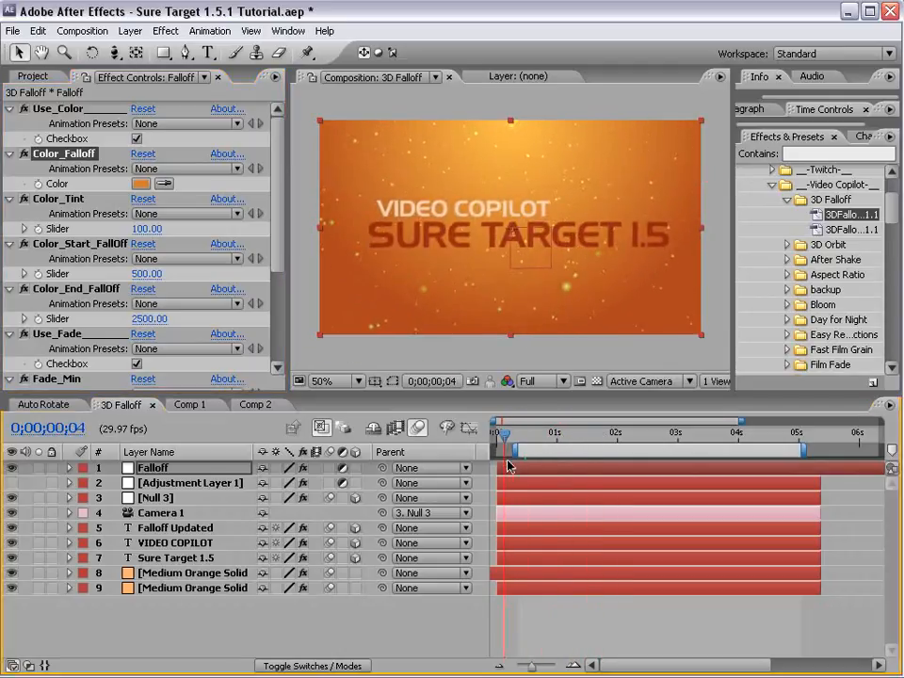
click(136, 363)
click(137, 139)
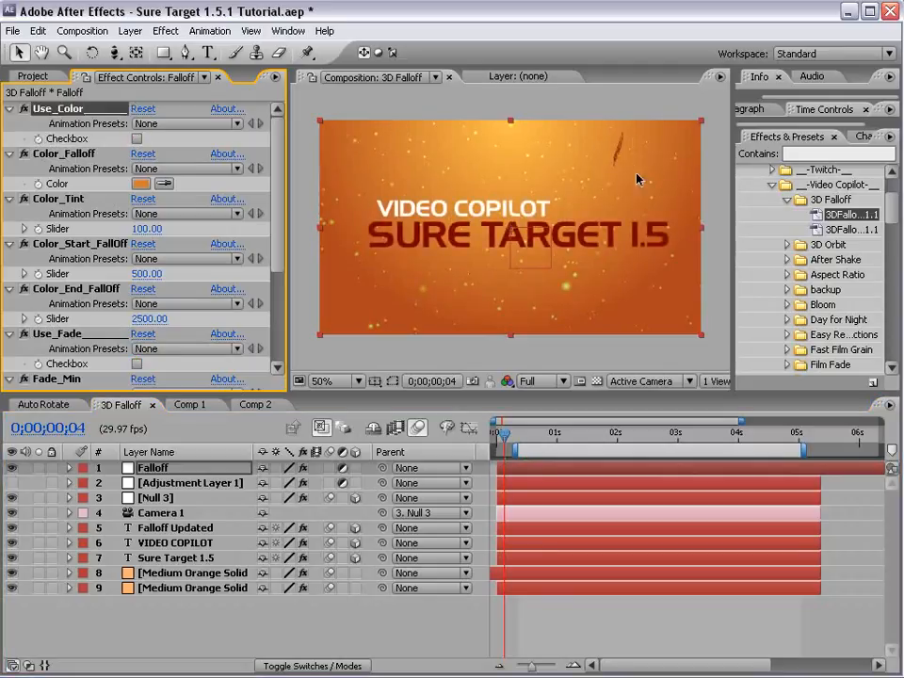
click(137, 139)
click(137, 364)
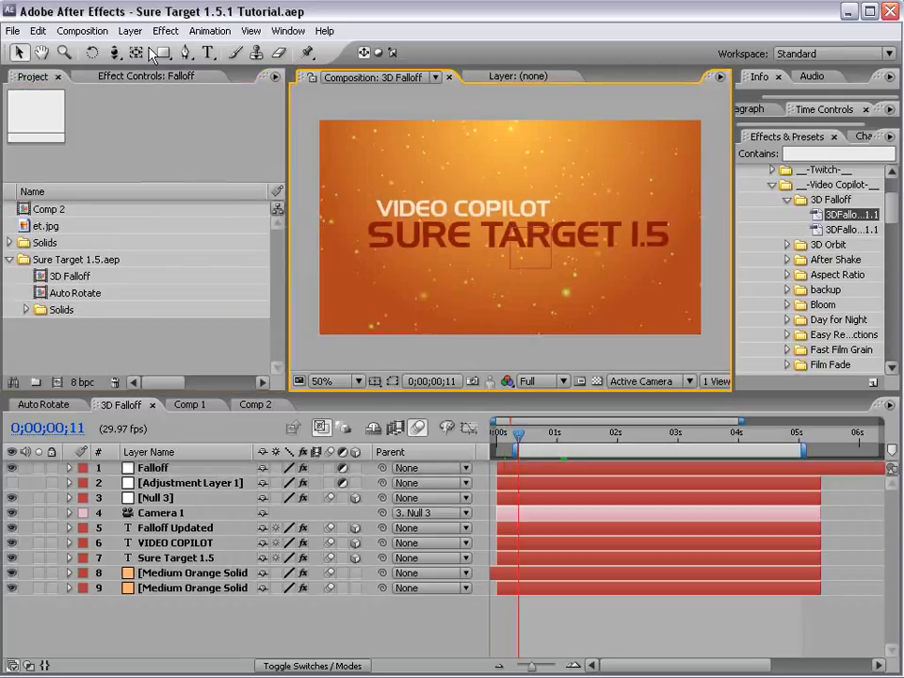
Step: Create a 10-second, 864 x 486 composition named Comp 3 and place et.jpg in it
click(83, 30)
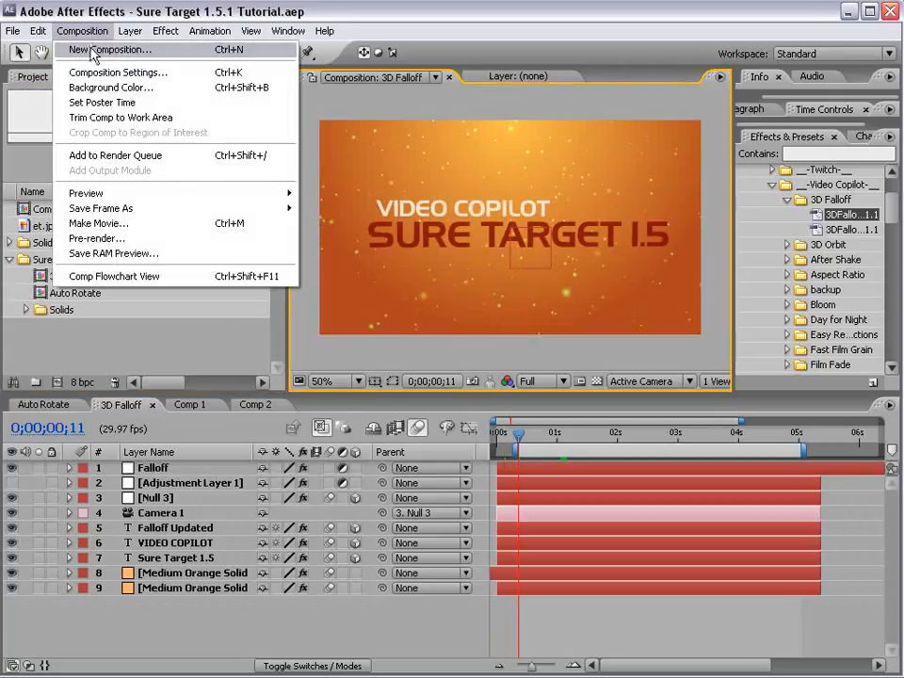
click(126, 49)
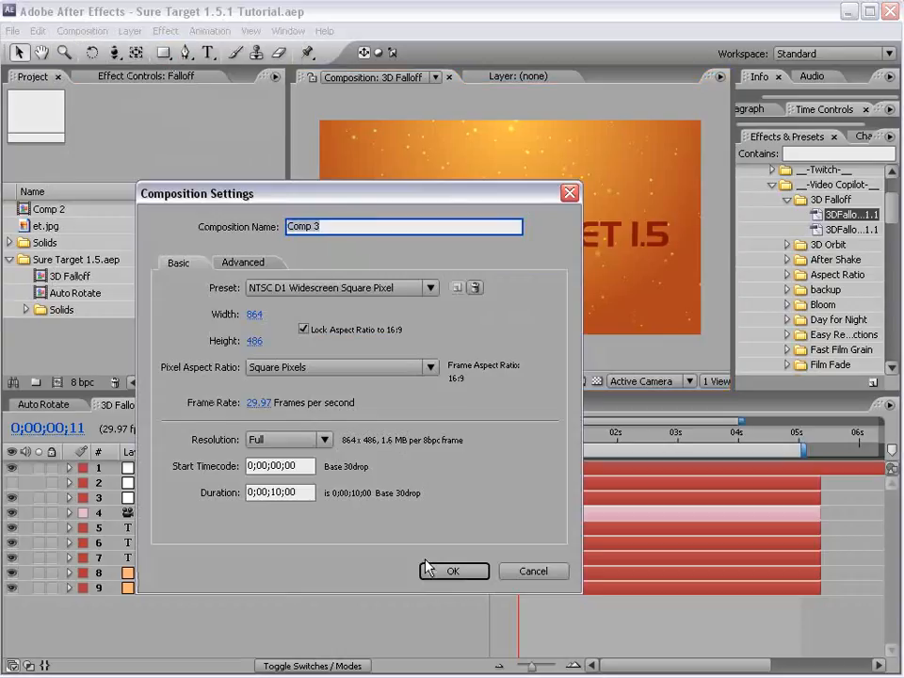
click(451, 571)
drag(34, 243, 544, 221)
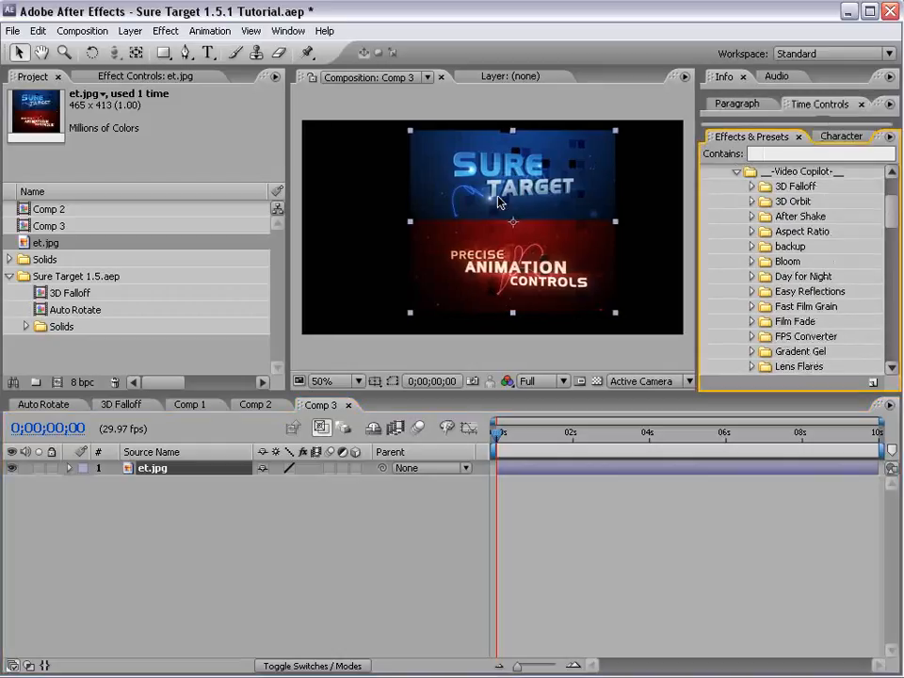
Step: Apply the EasyReflect preset to et.jpg and scale the image down to about half its size
click(751, 292)
click(814, 307)
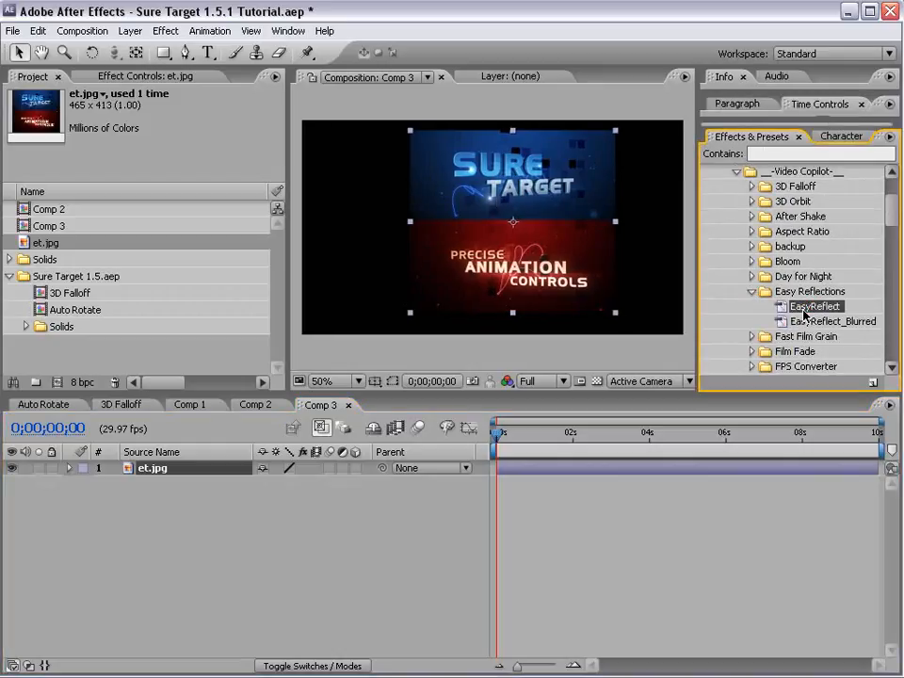
drag(814, 307, 386, 128)
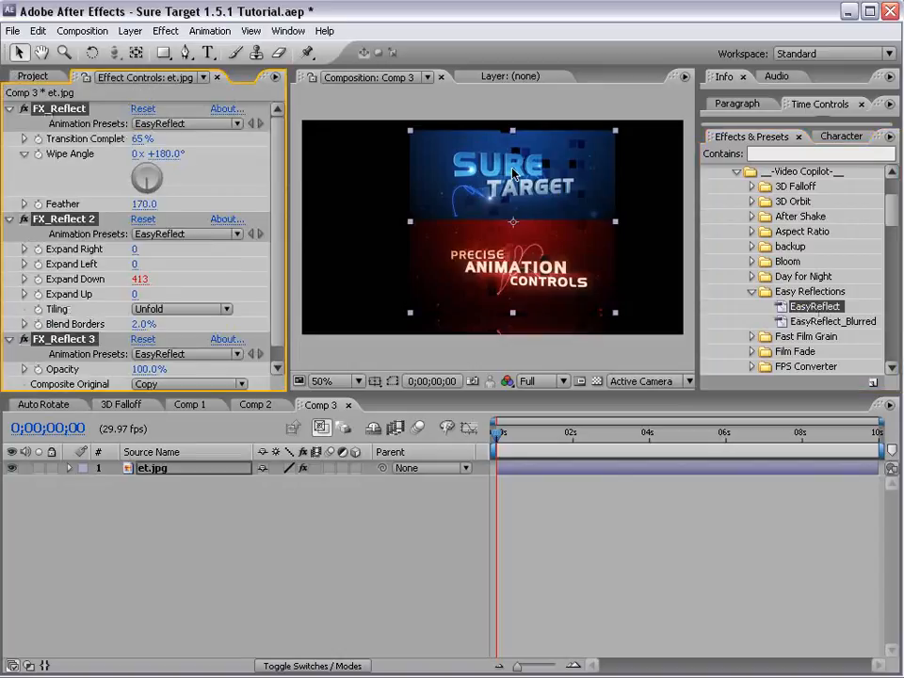
drag(615, 131, 533, 130)
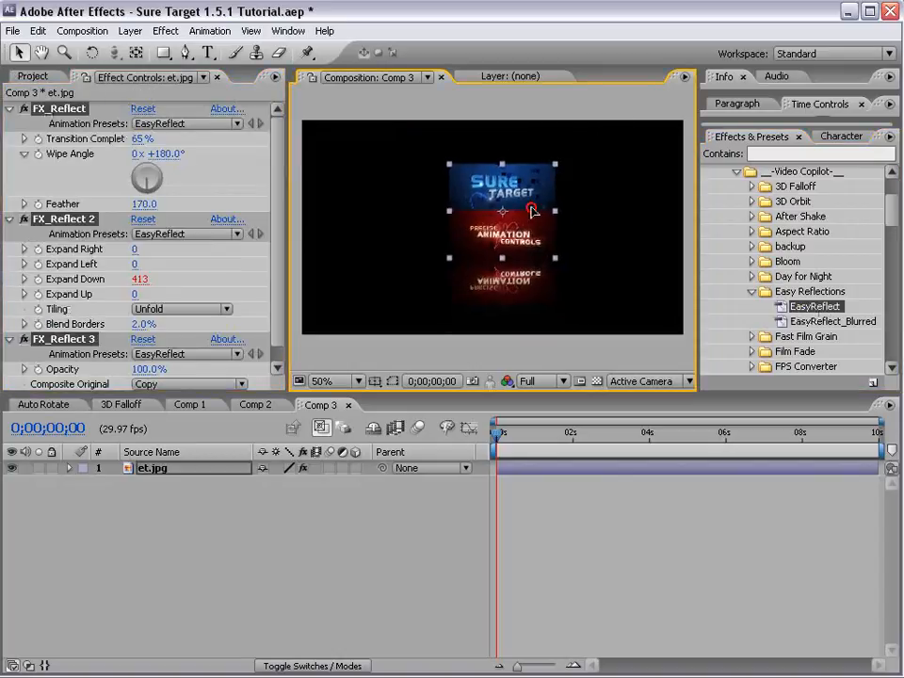
Step: Add an 864 x 486 gray solid to Comp 3 and place it beneath the et.jpg layer
click(130, 30)
mouse_move(139, 49)
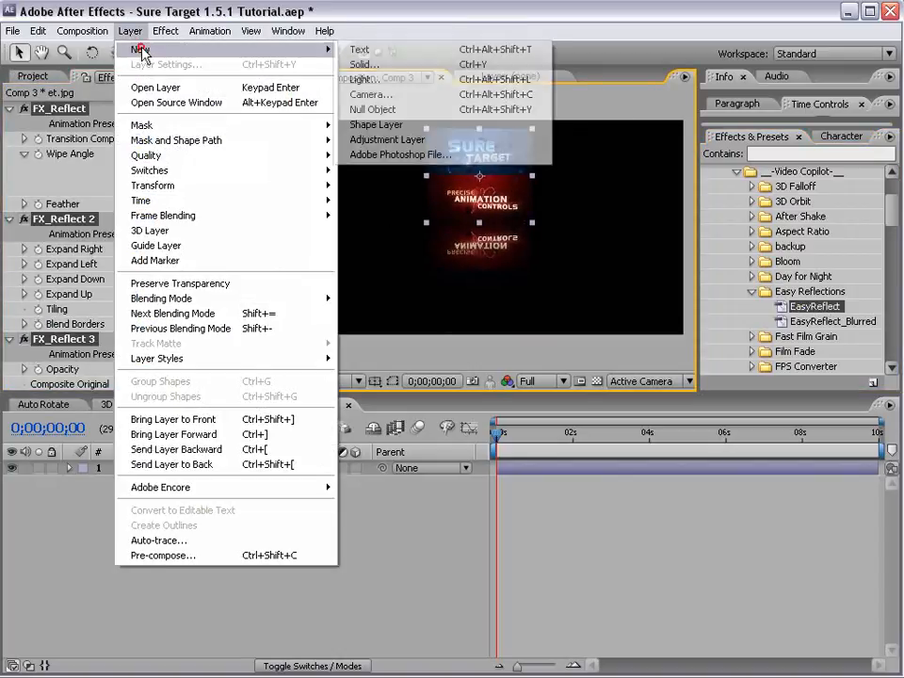
click(407, 66)
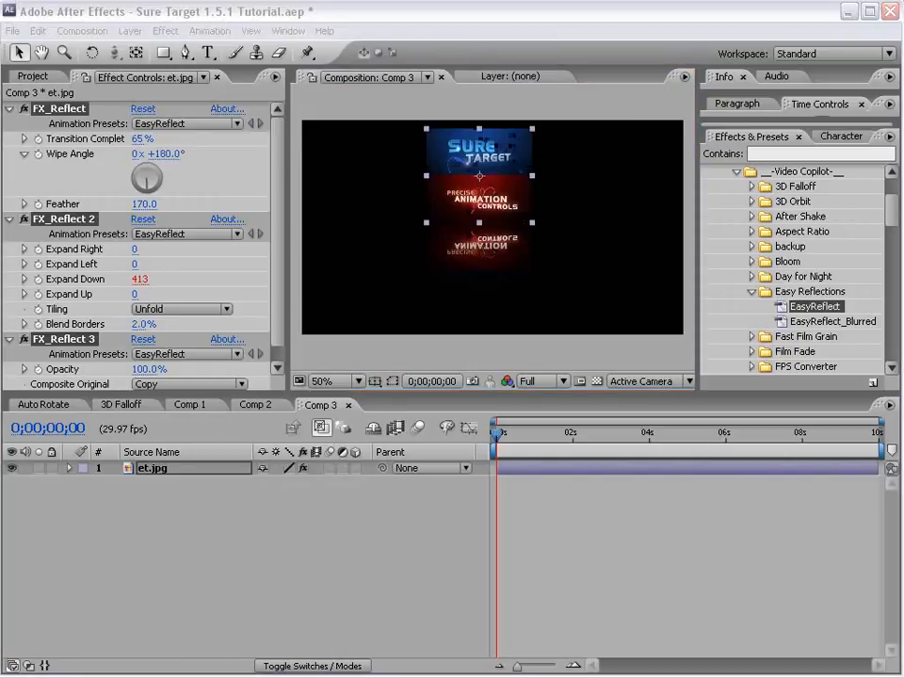
drag(666, 246, 444, 345)
click(428, 469)
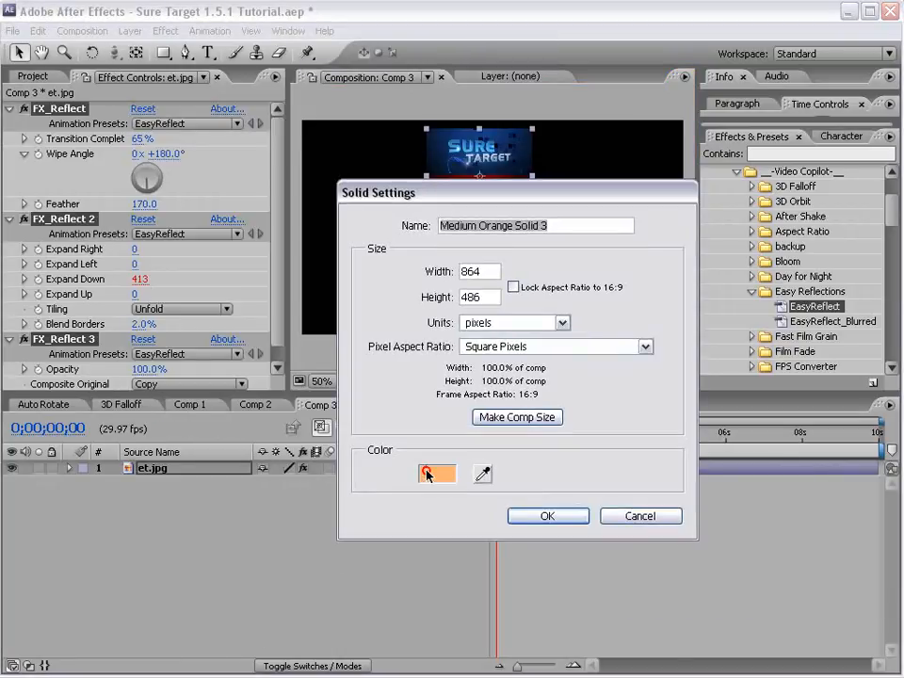
drag(229, 538, 218, 552)
click(618, 437)
click(545, 512)
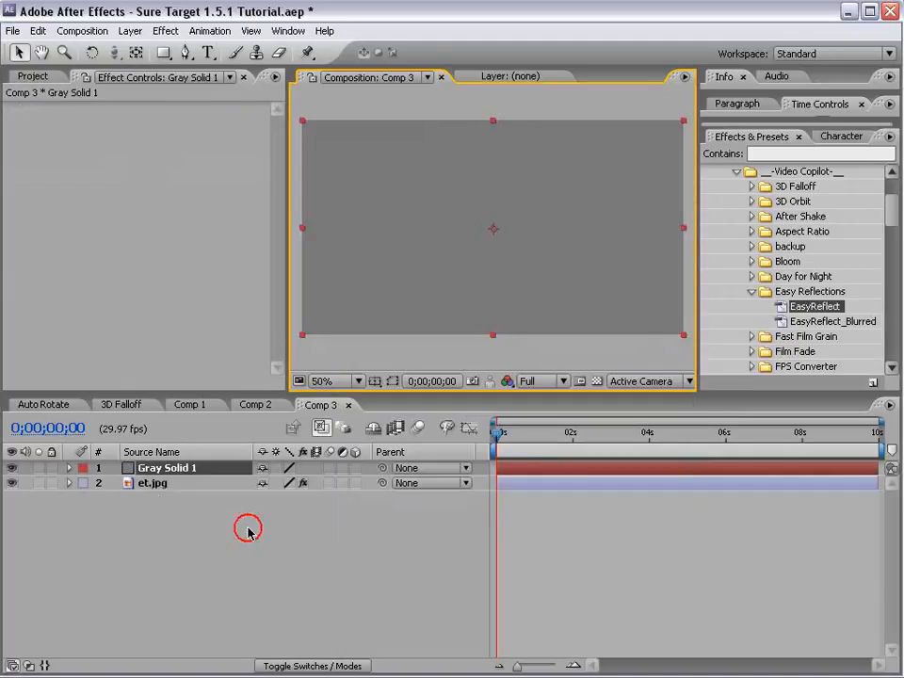
drag(172, 474, 165, 488)
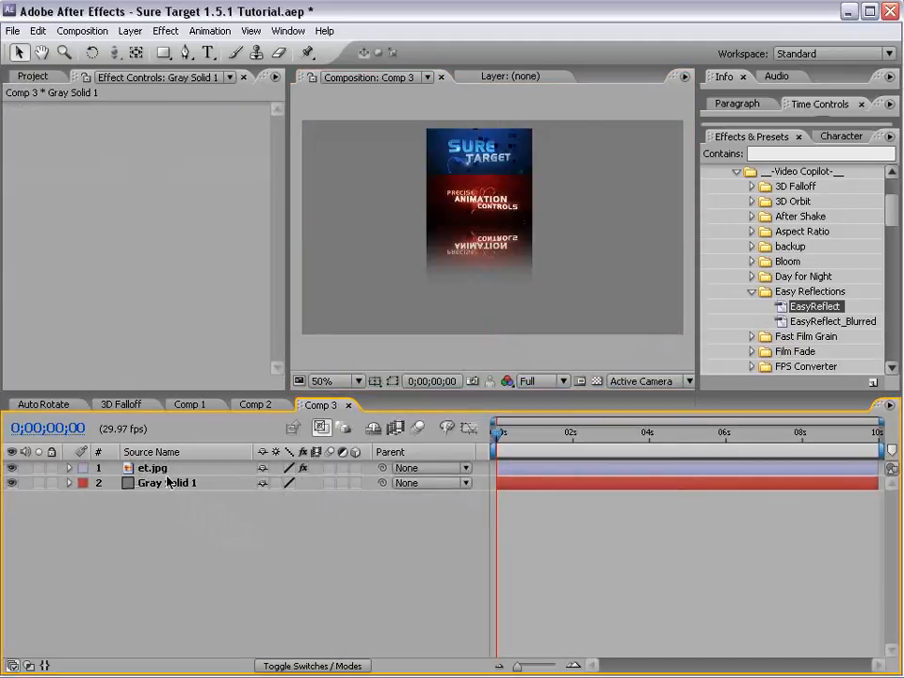
Step: Shorten the et.jpg reflection by setting the FX_Reflect transition completion to 87%
click(519, 232)
scroll(528, 224, up, 1)
drag(504, 118, 529, 134)
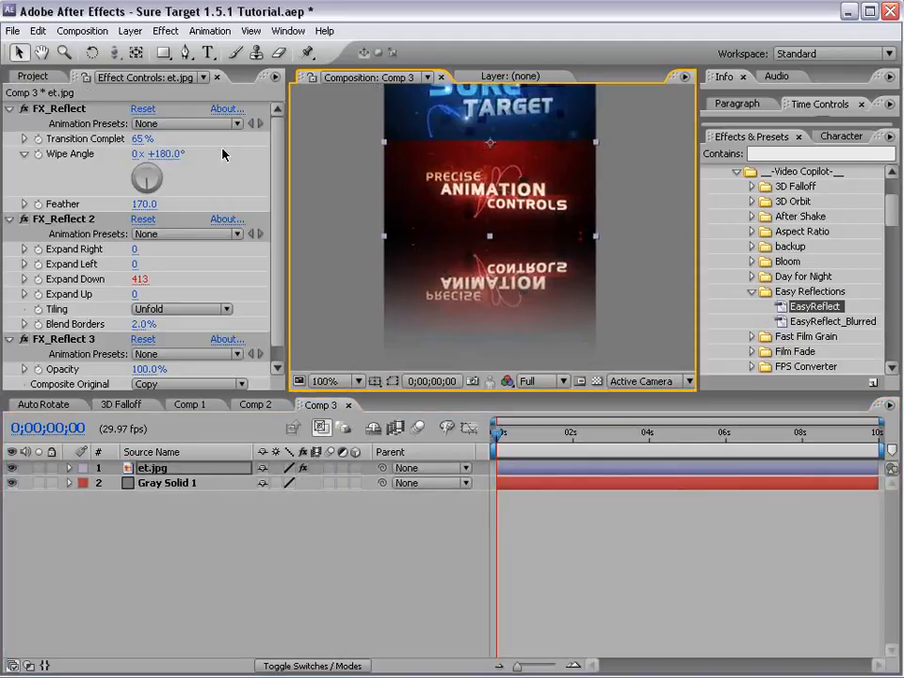
drag(141, 142, 184, 141)
Step: Set the preview resolution to Half and move et.jpg into the left part of the composition
scroll(553, 258, down, 1)
drag(537, 200, 496, 213)
click(104, 543)
key(ctrl+shift+j)
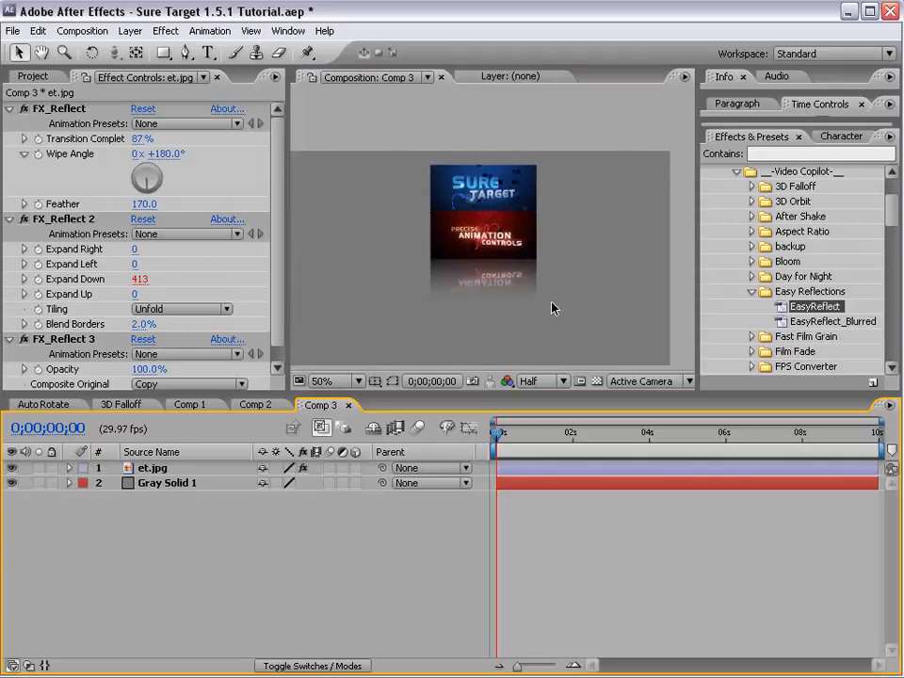
click(509, 226)
drag(515, 226, 430, 229)
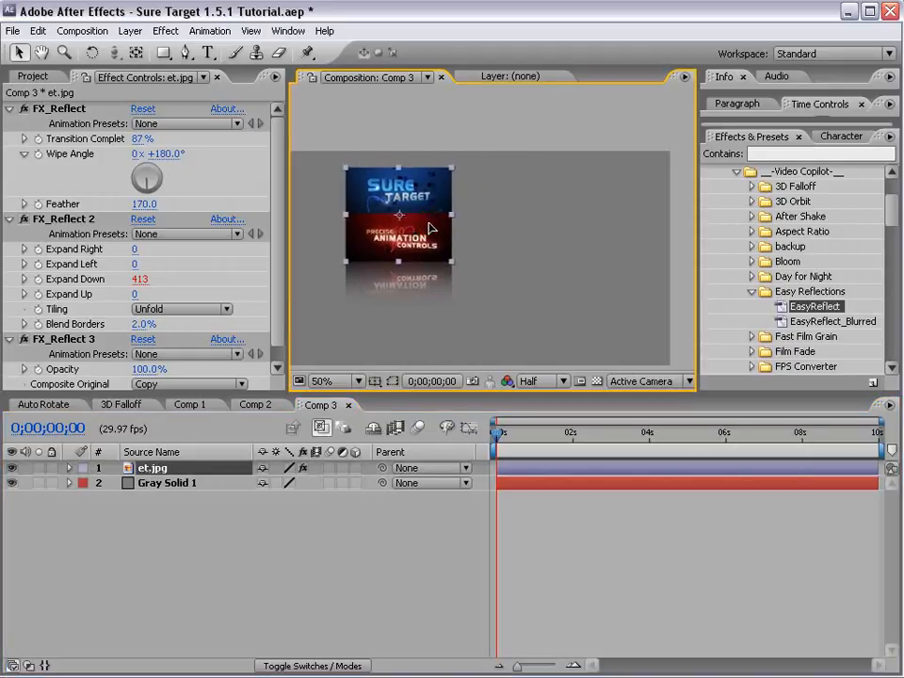
Step: Add a text layer reading "test" and move it to the bottom edge of the composition
click(207, 53)
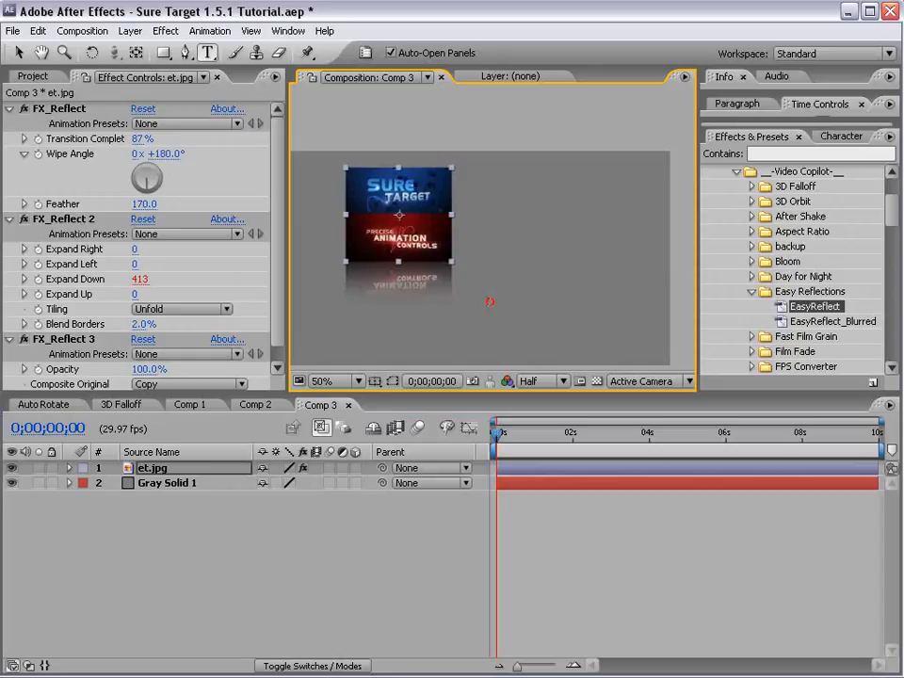
click(490, 301)
text(test)
click(17, 53)
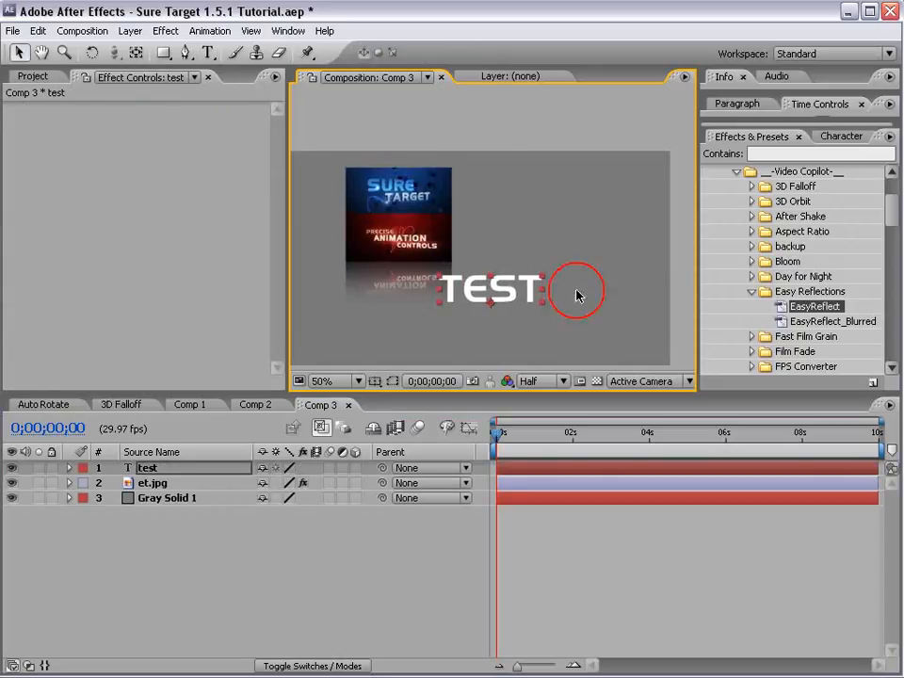
drag(523, 295, 502, 355)
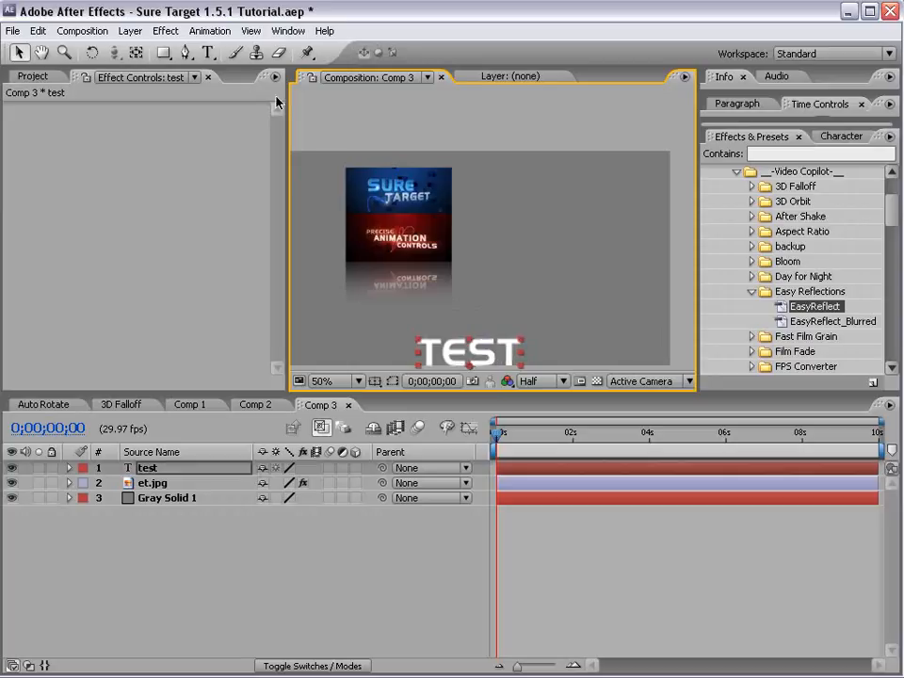
Step: Pre-compose the text layer as test Comp 1 and move it up beside the image's reflection
click(130, 31)
click(175, 557)
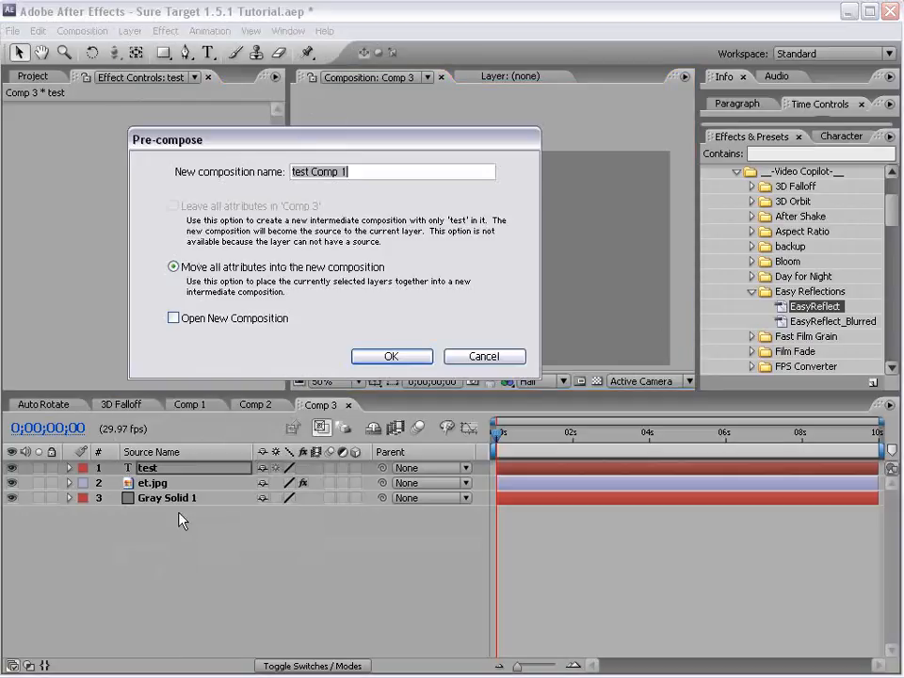
click(393, 356)
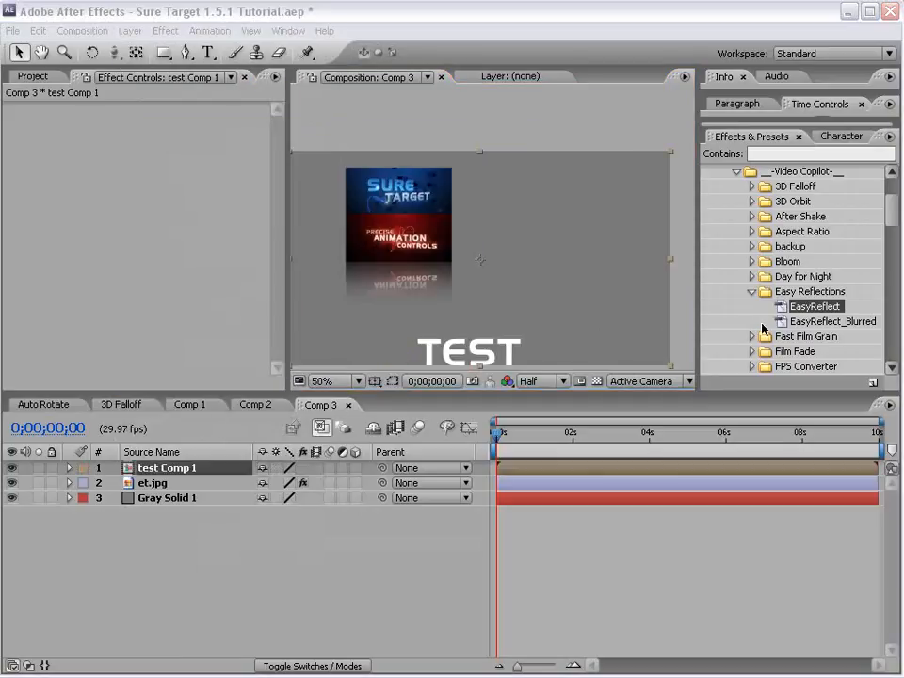
drag(613, 321, 619, 264)
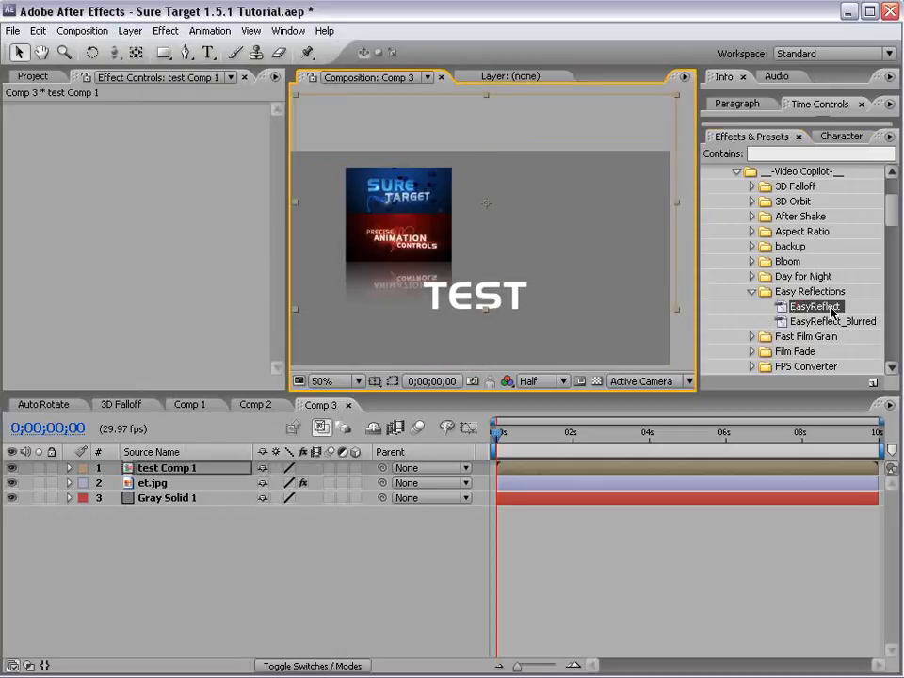
Step: Apply EasyReflect to test Comp 1, set its FX_Reflect transition completion to 96% and reposition the layer
drag(832, 312, 524, 301)
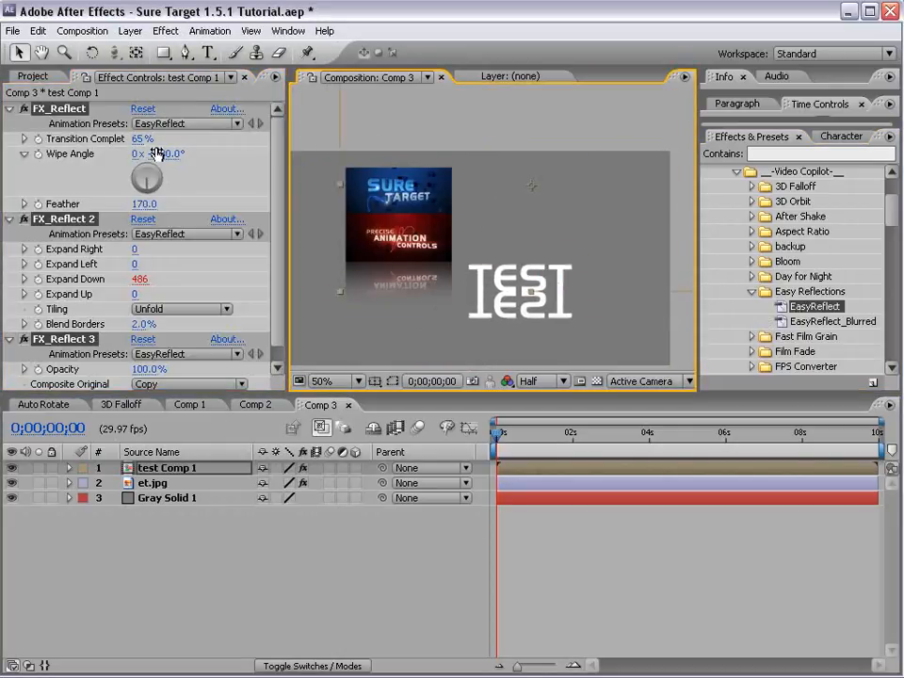
drag(141, 138, 163, 137)
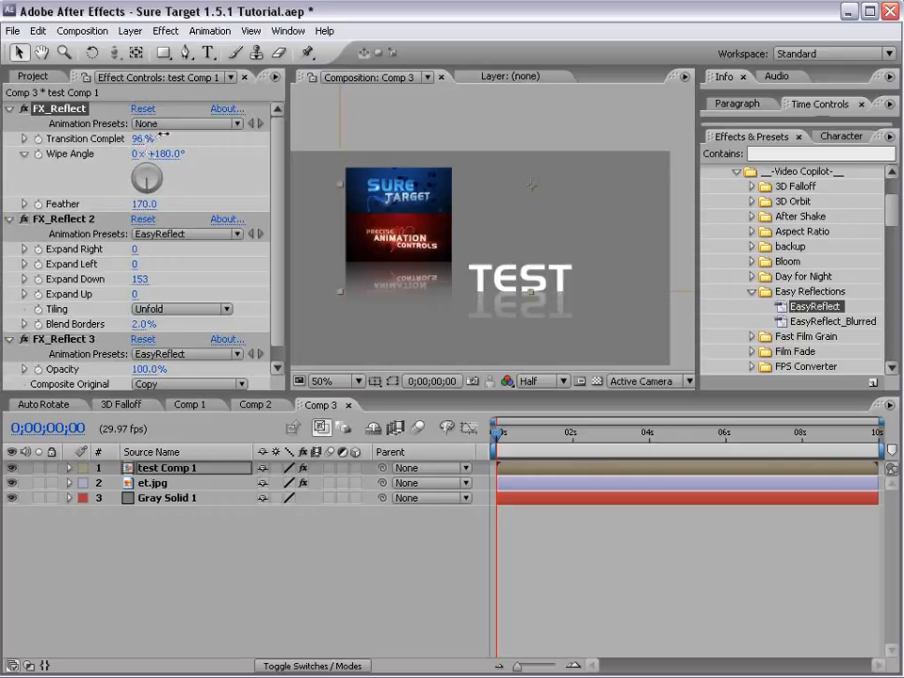
drag(546, 261, 504, 292)
Step: Add a second gray solid, 864 x 486, above the other layers in Comp 3
click(515, 515)
click(130, 30)
mouse_move(142, 50)
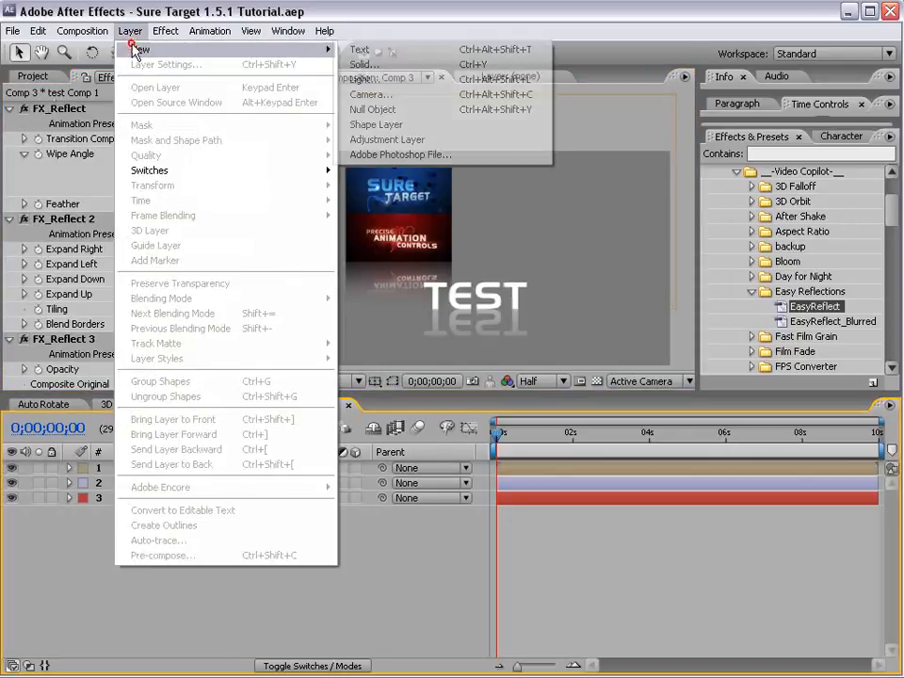
click(394, 64)
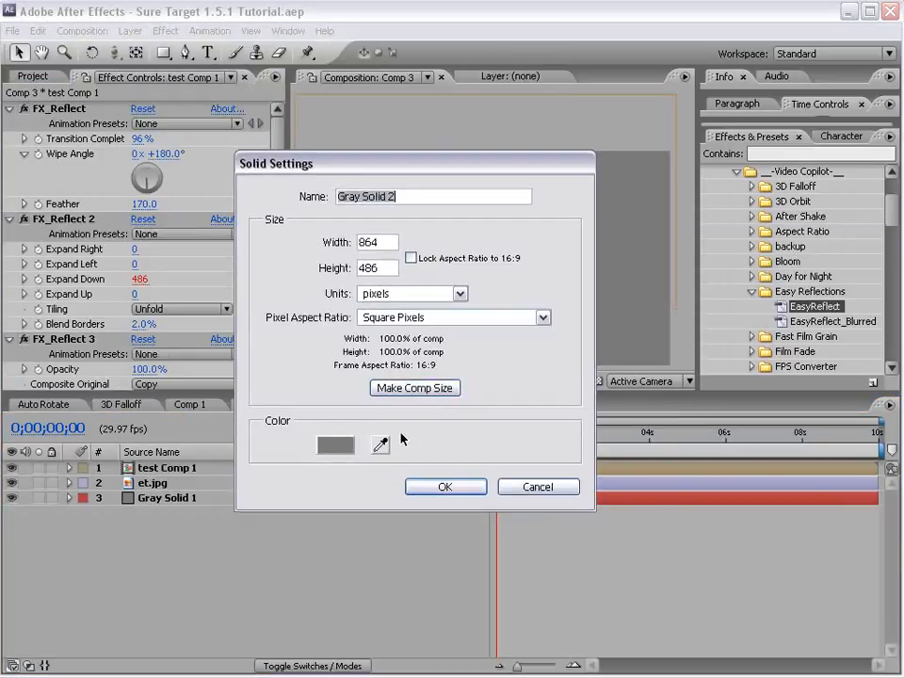
click(425, 488)
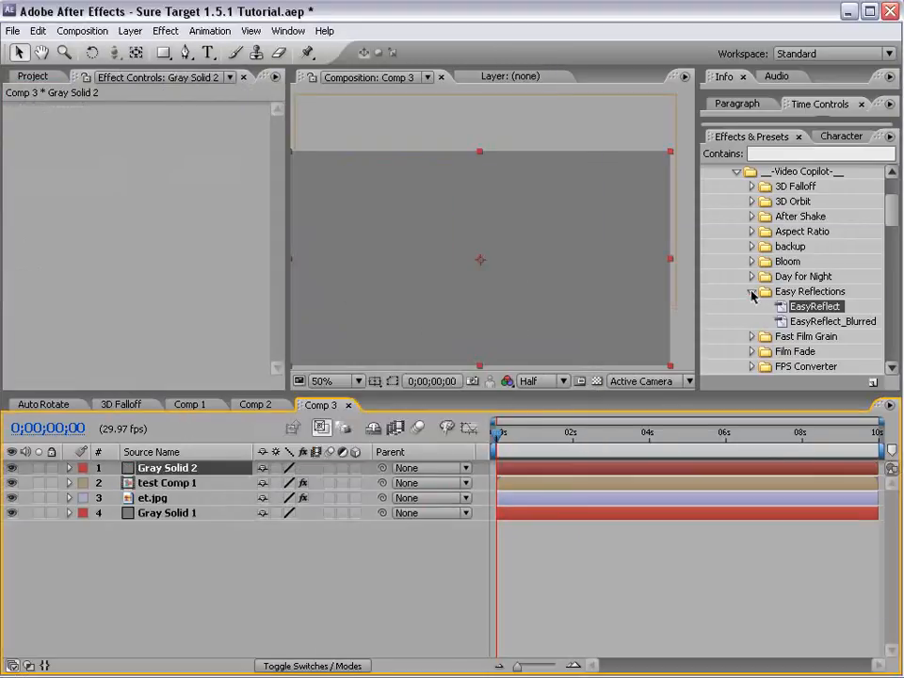
Step: Apply the light saber preset from the Light_Saber_v2.1 folder to Gray Solid 2
click(753, 293)
scroll(888, 222, down, 3)
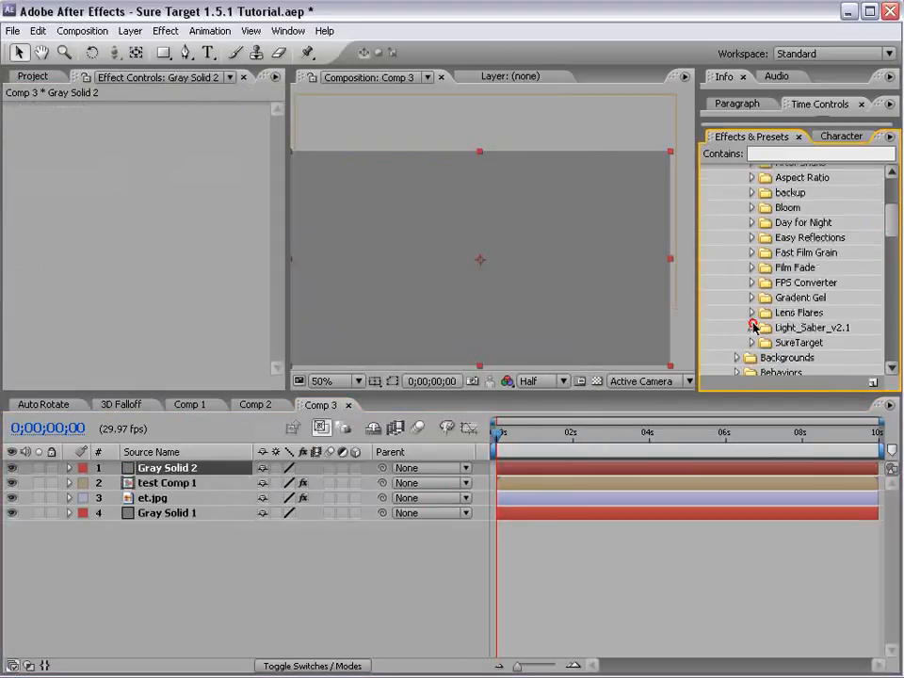
click(753, 327)
drag(819, 357, 581, 281)
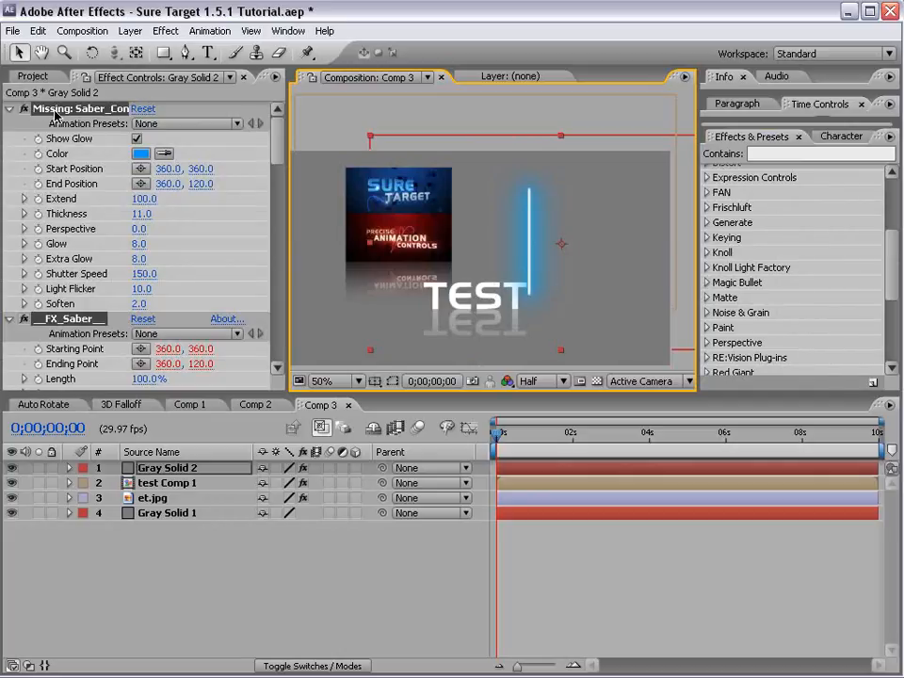
Step: Keyframe the saber's Start and End Positions from 0;00;00;00, moving the end point to 350, 158 and shifting the start point at 0;00;00;23
drag(286, 171, 320, 177)
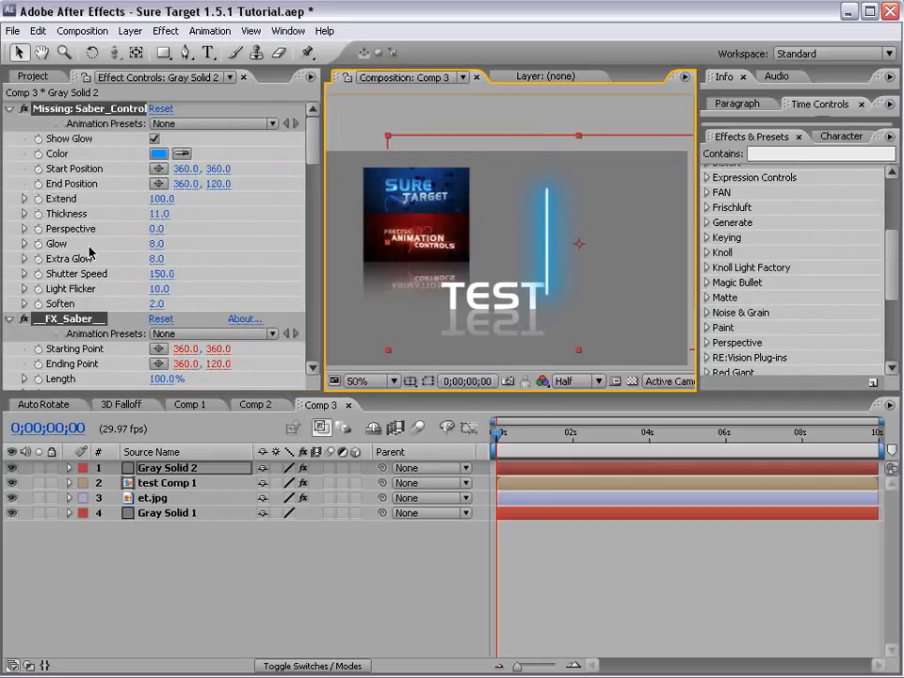
click(37, 169)
click(38, 183)
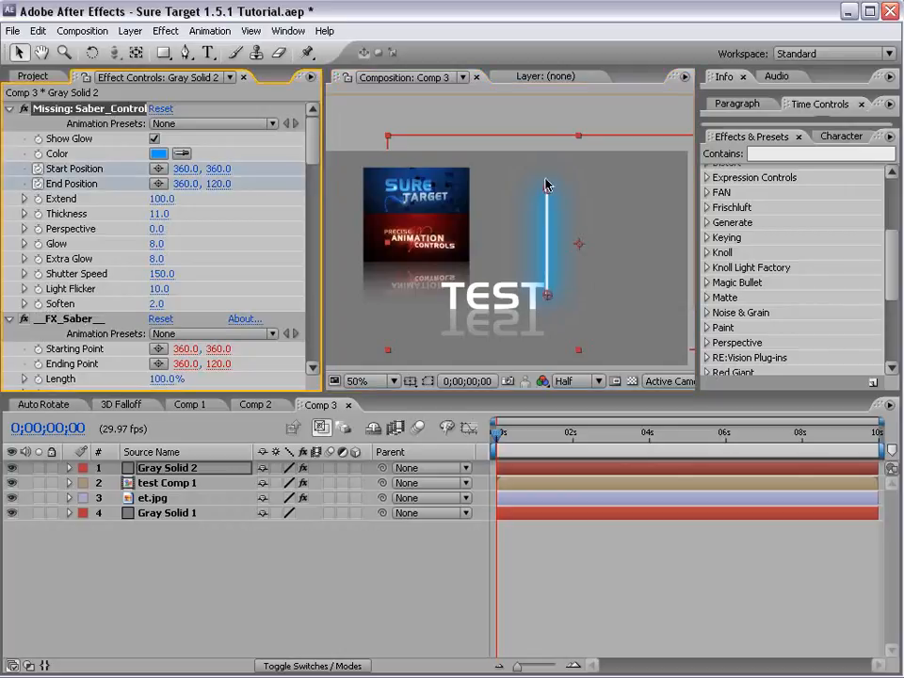
mouse_move(549, 191)
mouse_down()
mouse_move(588, 202)
mouse_move(545, 205)
mouse_up()
click(526, 434)
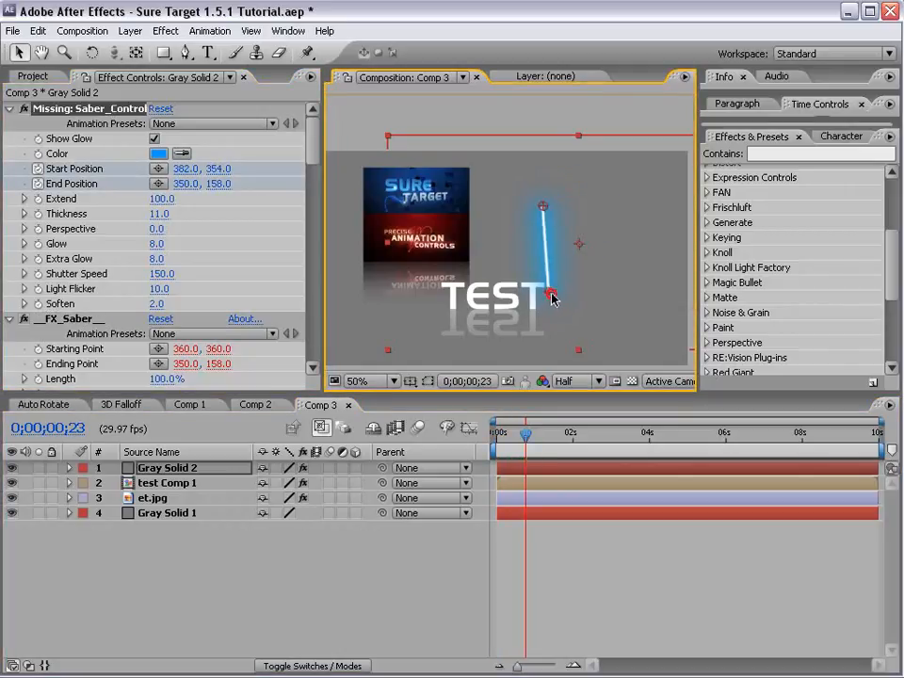
drag(551, 297, 594, 276)
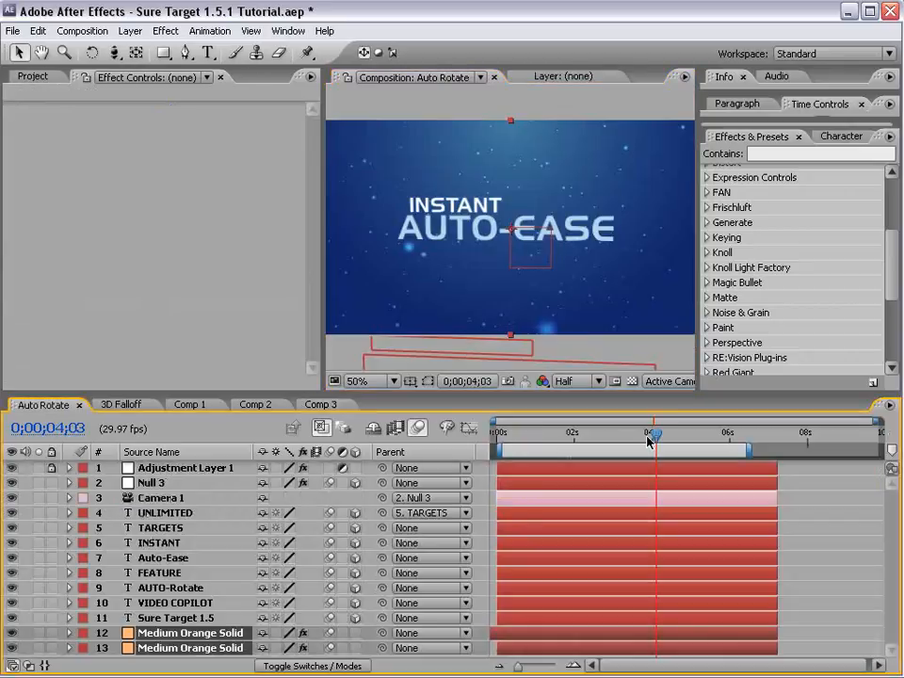